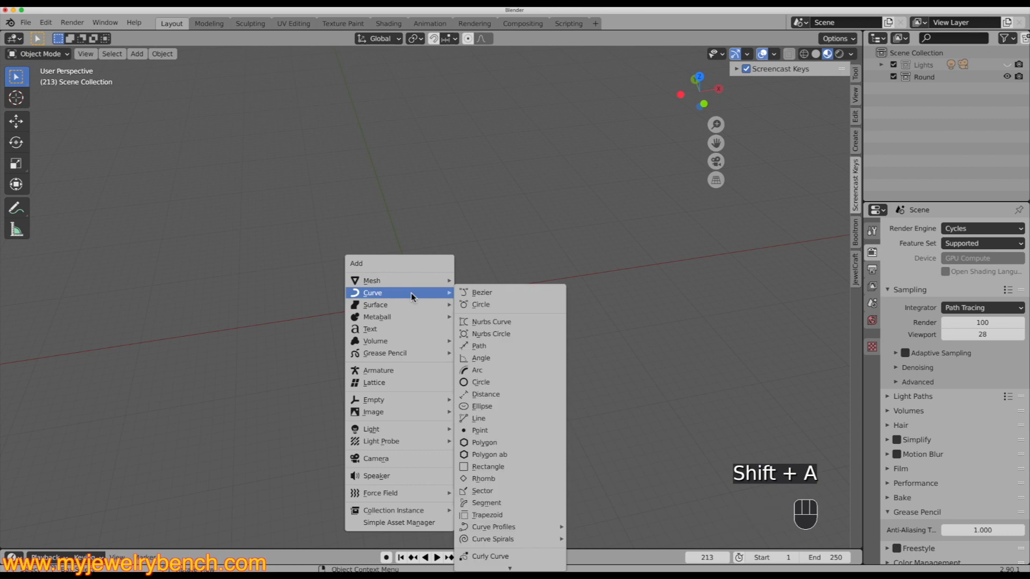
Step: Add a mesh cube and set its dimensions to 30 mm in X, 5 mm in Y and 1.5 mm in Z
mouse_move(444, 286)
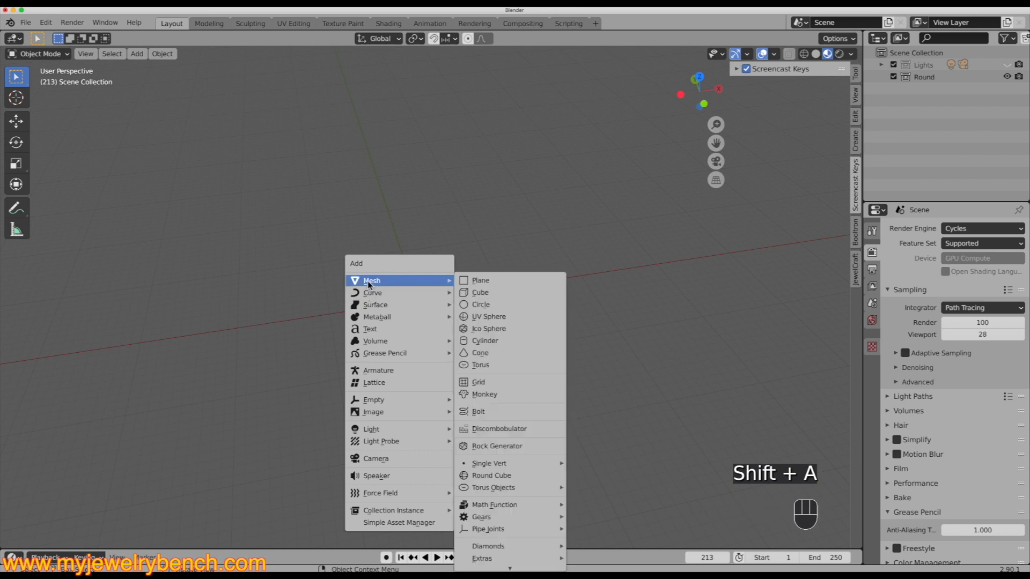
left_click(490, 294)
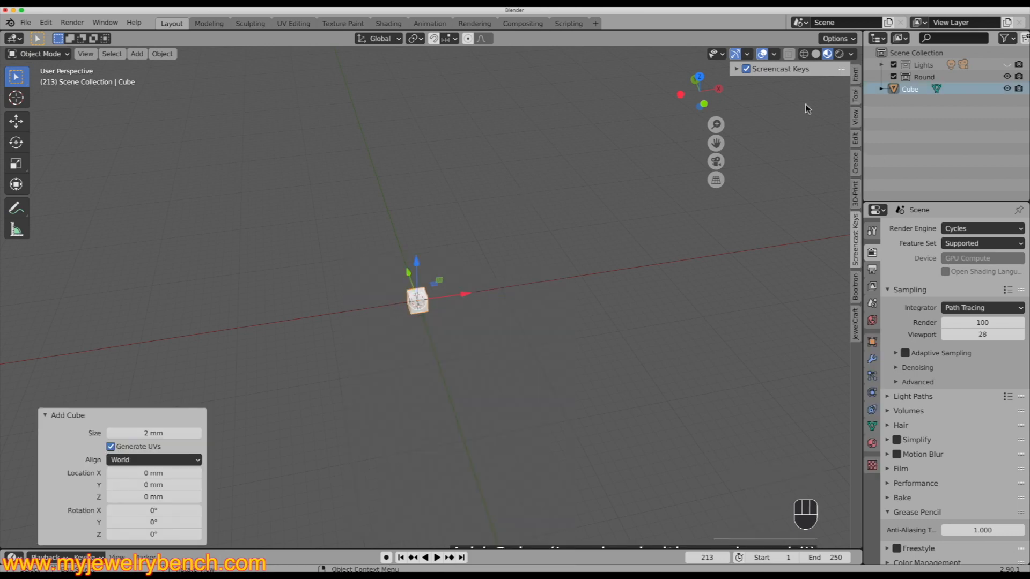
left_click(855, 74)
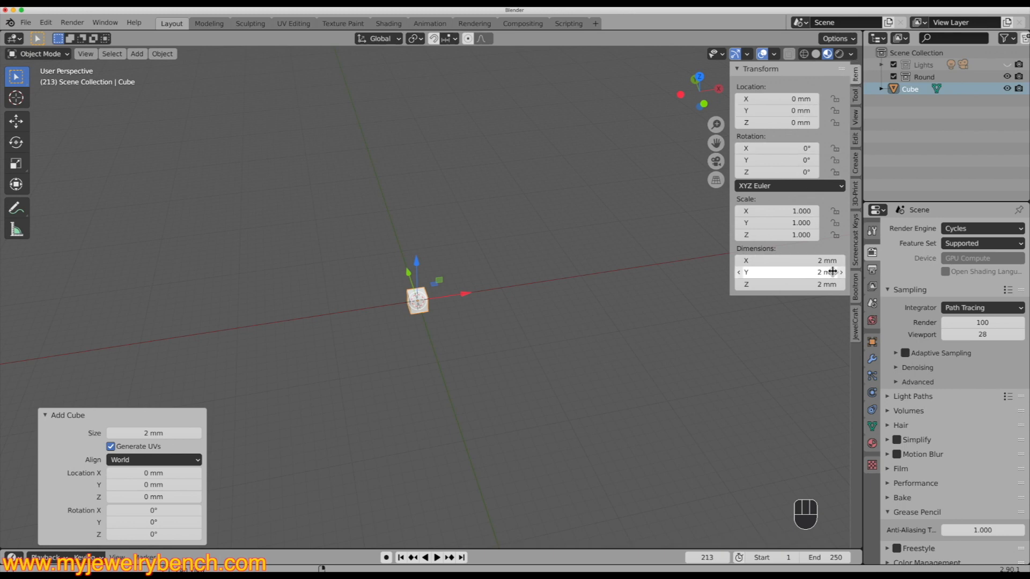
left_click(798, 260)
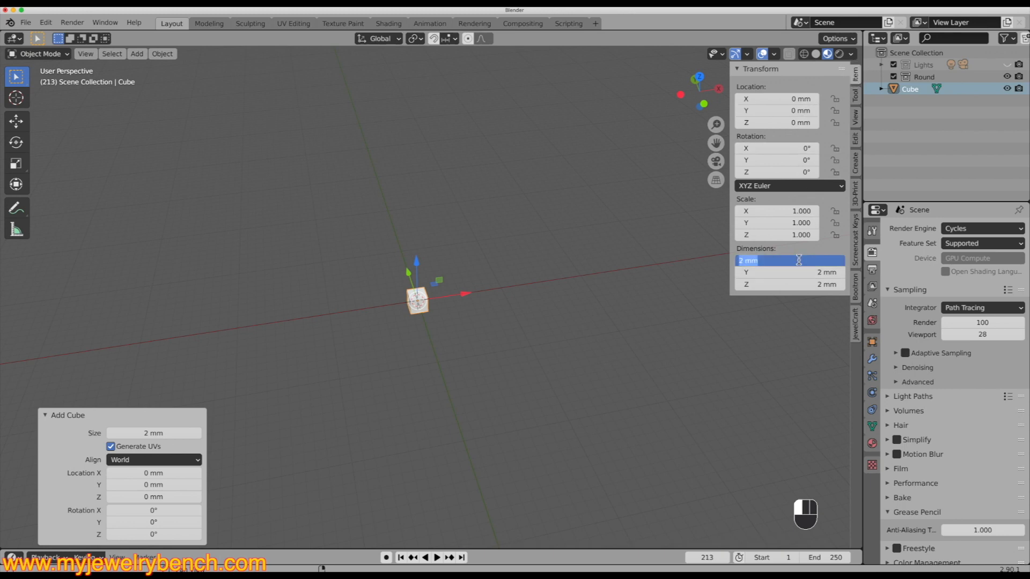
type("30")
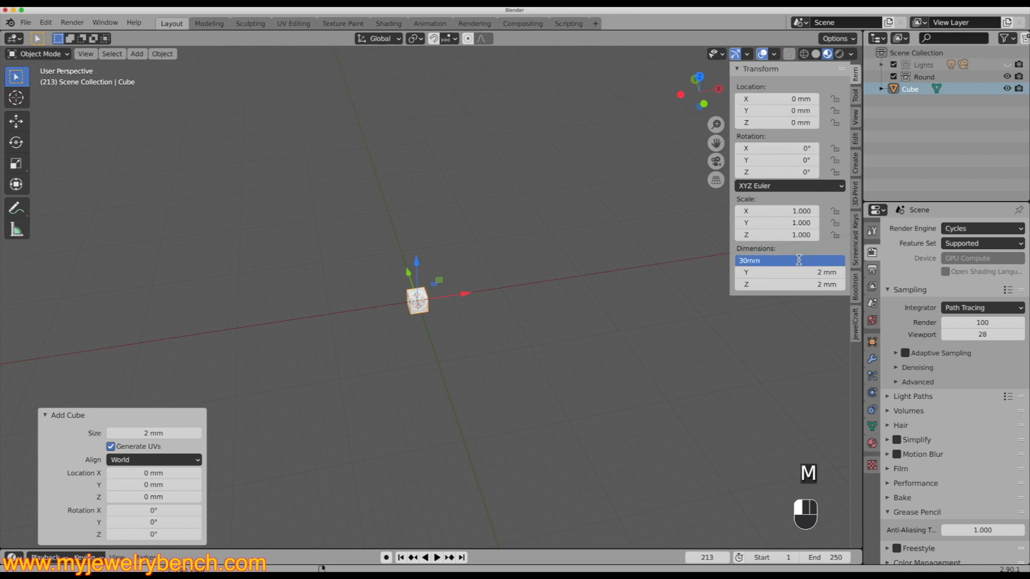
key("Tab")
type("5")
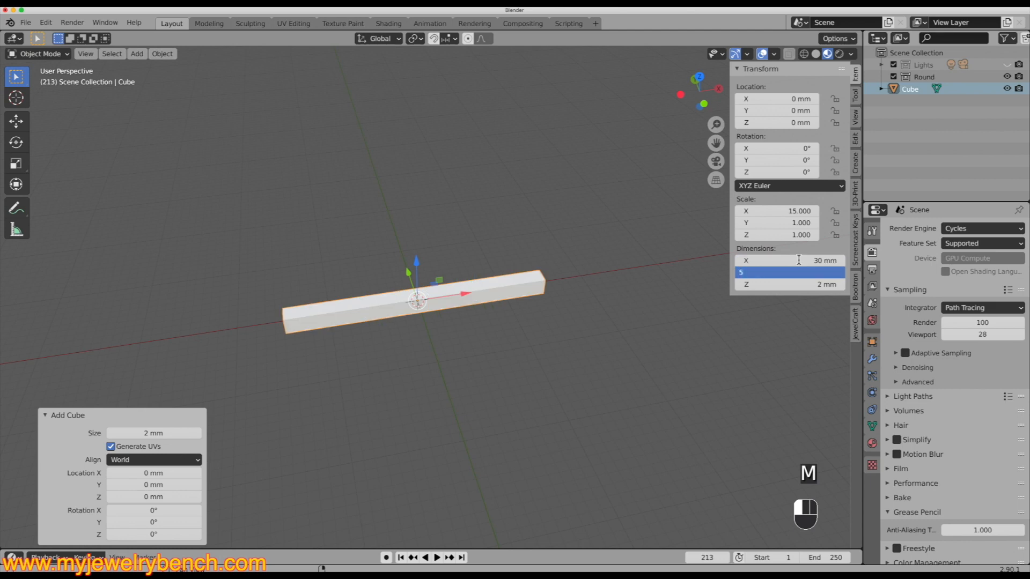
key("Tab")
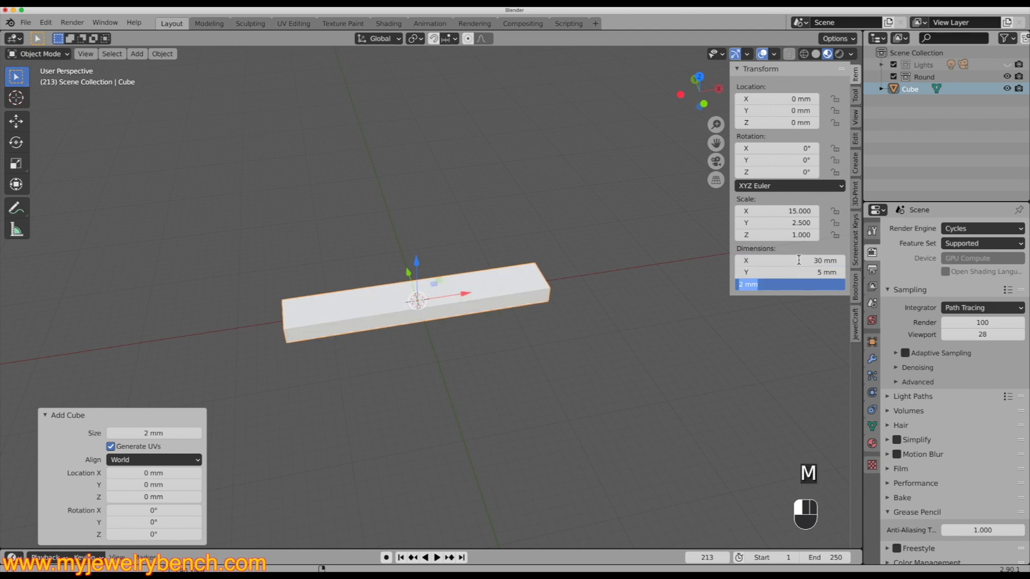
type("1.5")
key("Return")
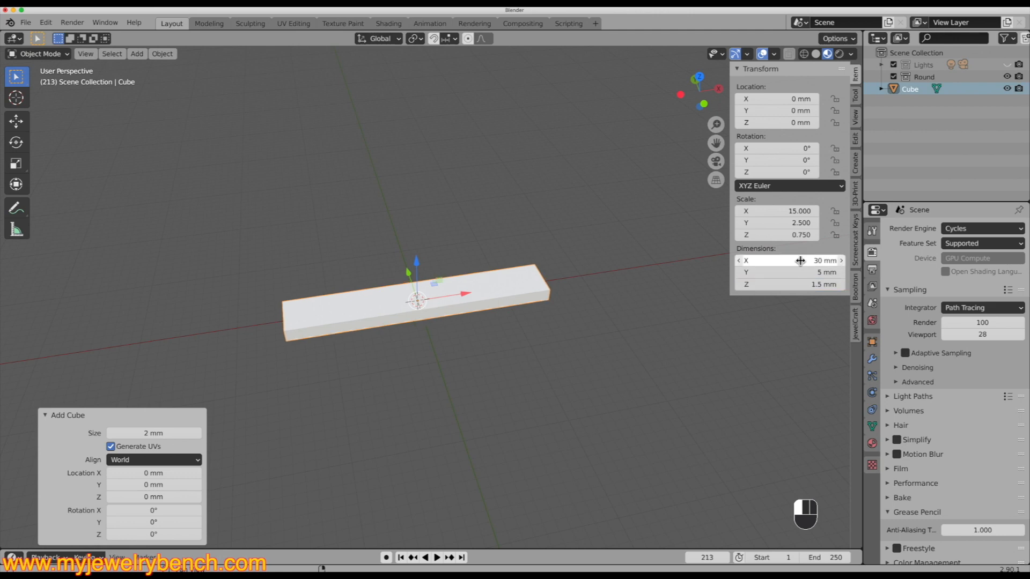
Step: Apply all transforms to the resized bar
scroll(462, 338, "up", 3)
middle_click_drag(463, 331, 285, 315)
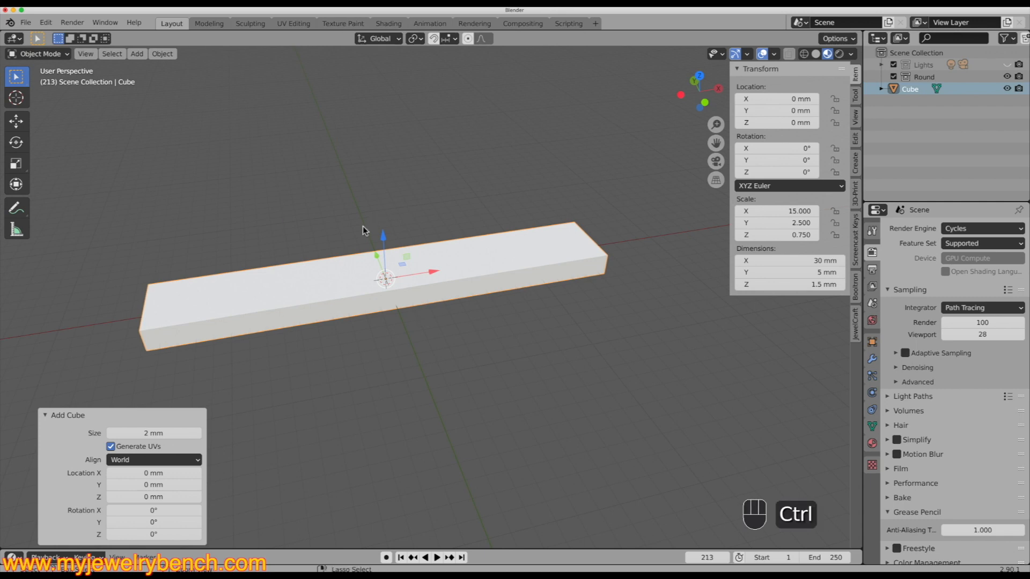
key("ctrl+a")
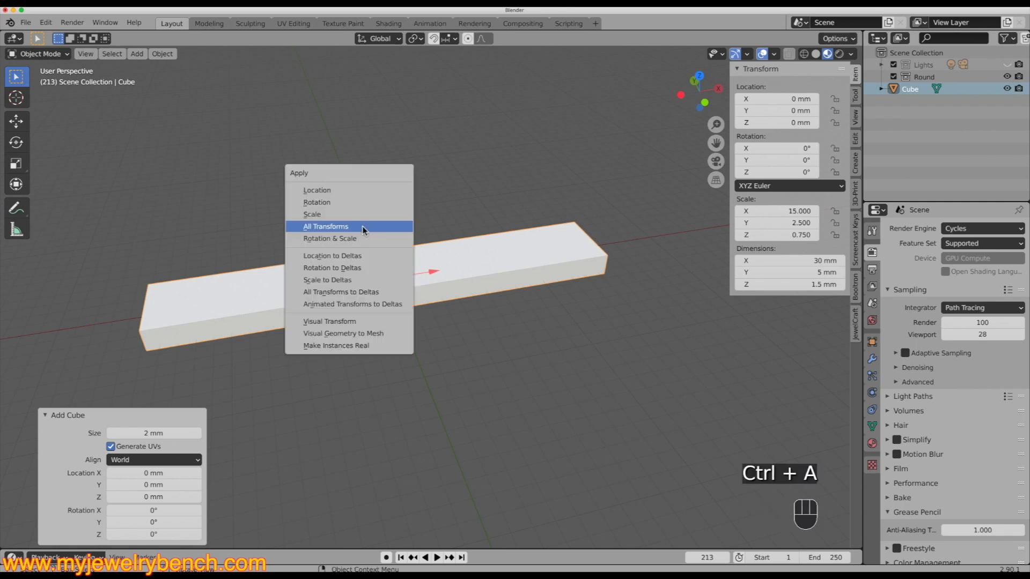
left_click(326, 228)
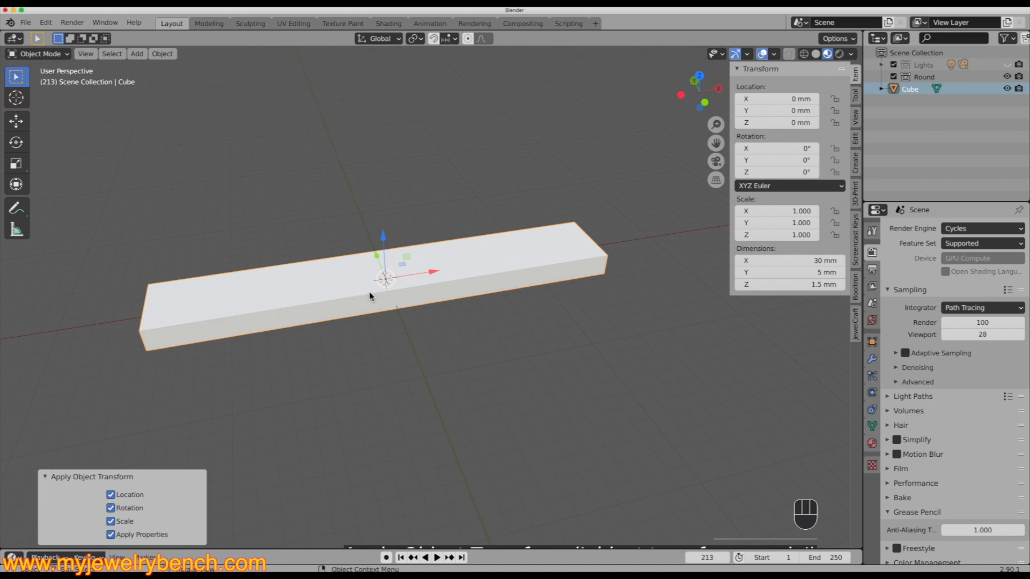
Step: Enter Edit Mode with edge selection and select the two vertical corner edges on the bar's negative Y side
key("Tab")
middle_click_drag(192, 307, 184, 262)
left_click(92, 54)
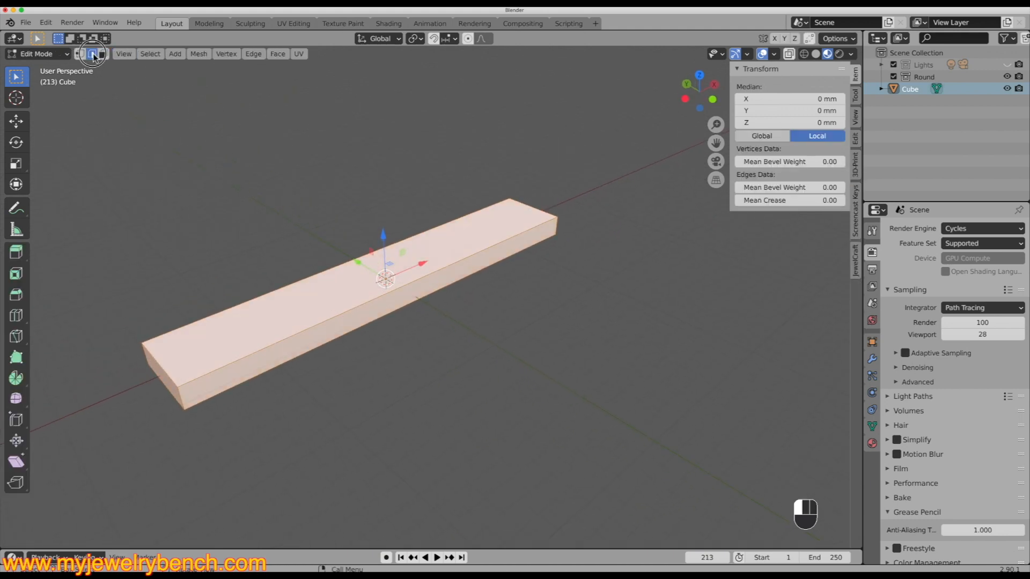
left_click(183, 400)
middle_click_drag(184, 401, 246, 391)
scroll(160, 402, "up", 4)
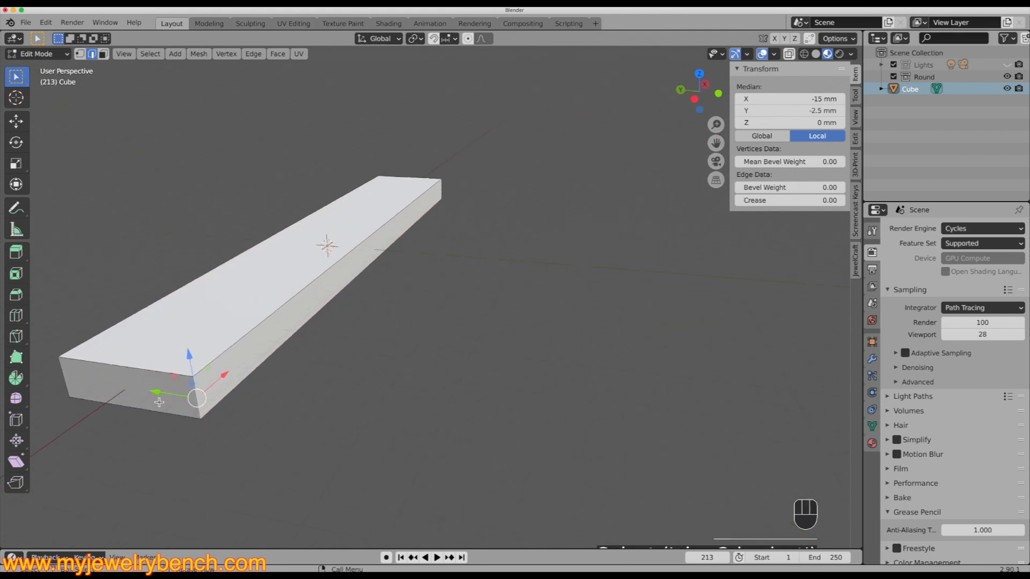
scroll(381, 343, "down", 3)
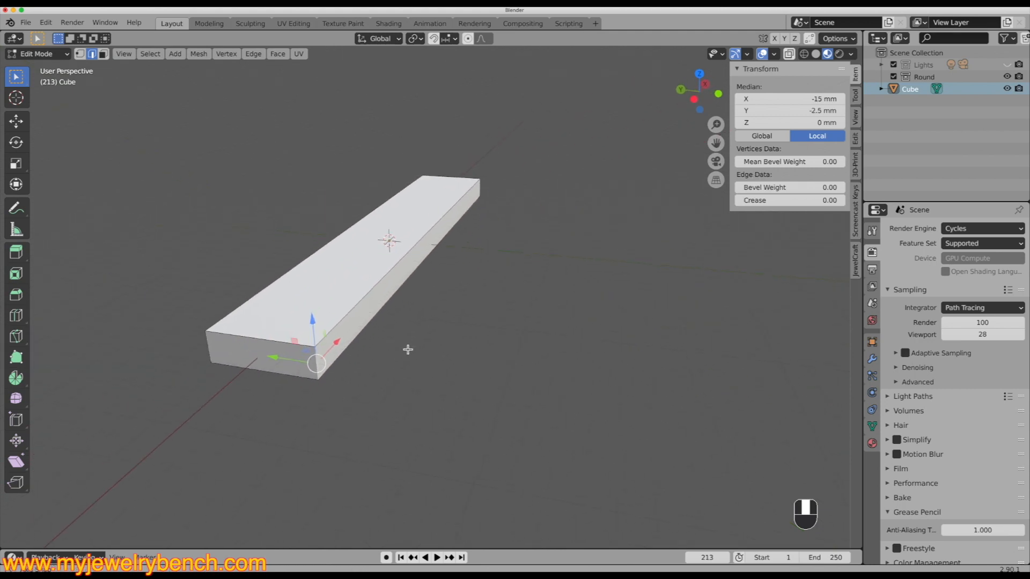
left_click(482, 188, "shift")
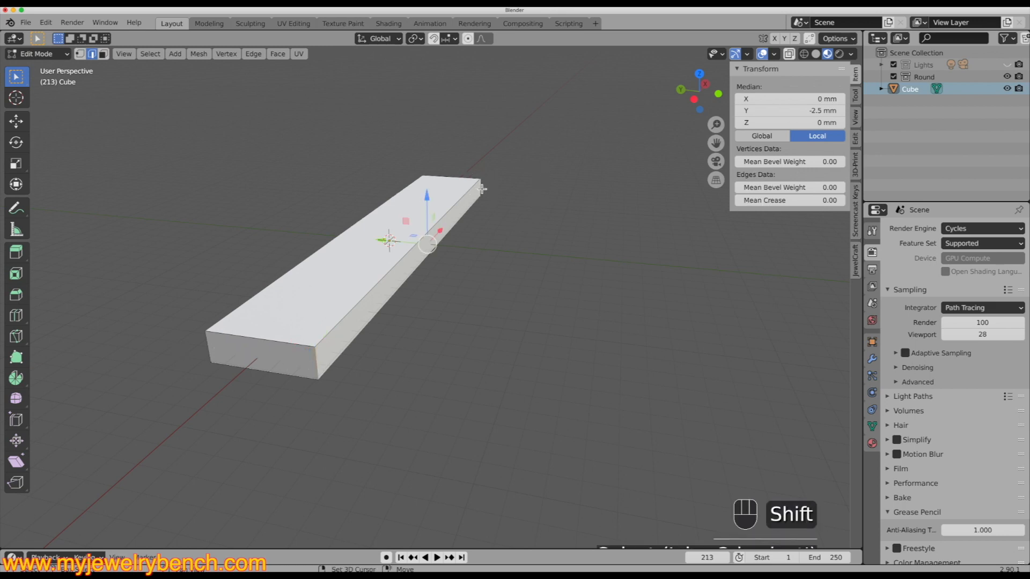
Step: Add the two vertical corner edges on the bar's positive Y side to the selection
middle_click_drag(483, 229, 231, 235)
scroll(215, 243, "up", 3)
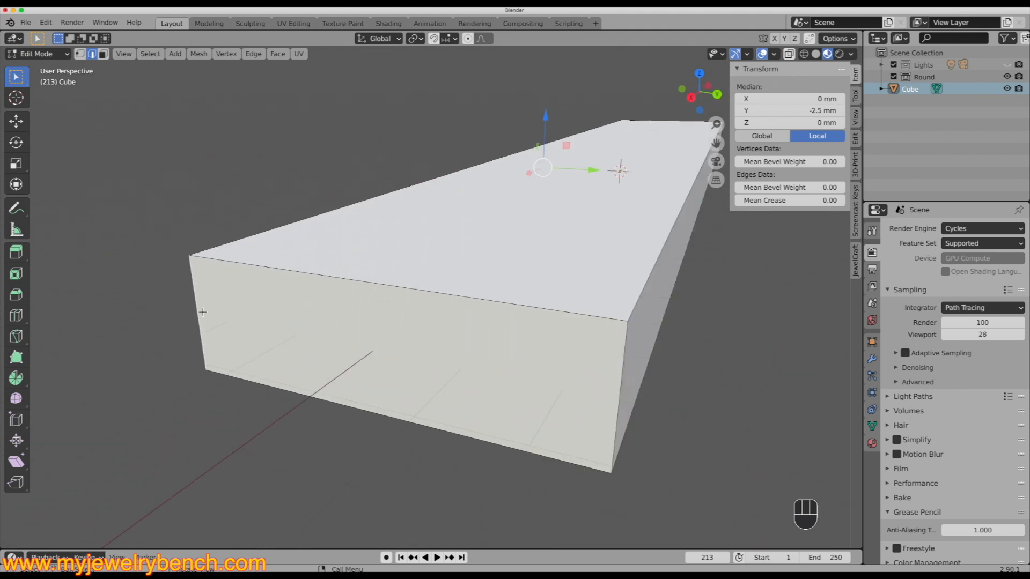
scroll(248, 324, "down", 3)
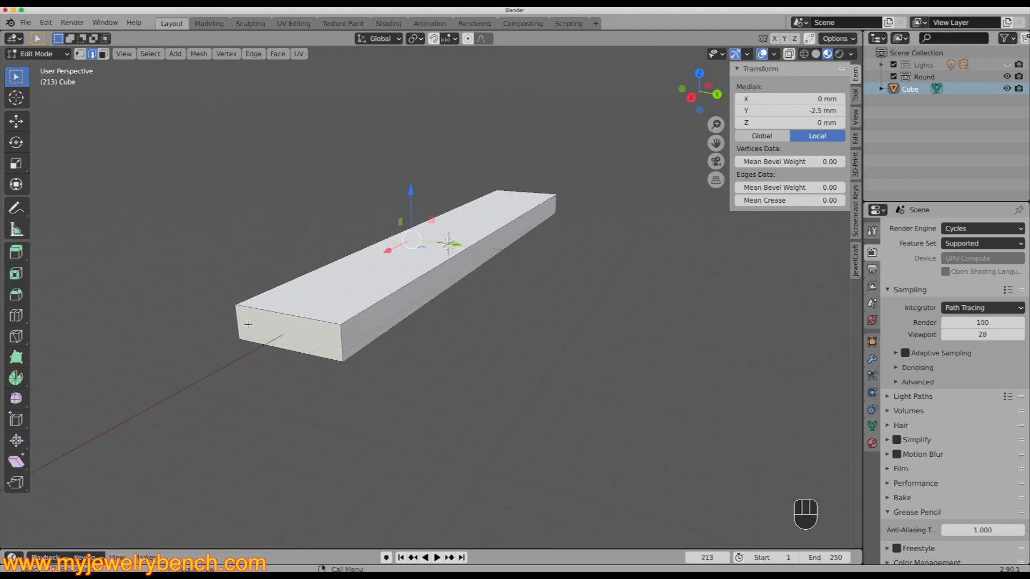
left_click(342, 337, "shift")
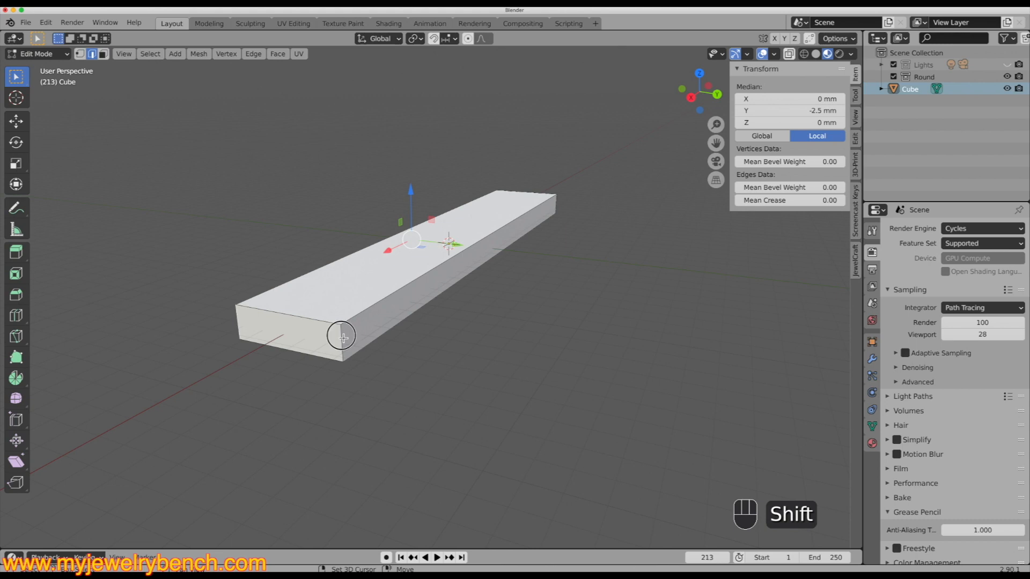
left_click(559, 207, "shift")
middle_click_drag(609, 223, 443, 233)
scroll(338, 298, "down", 2)
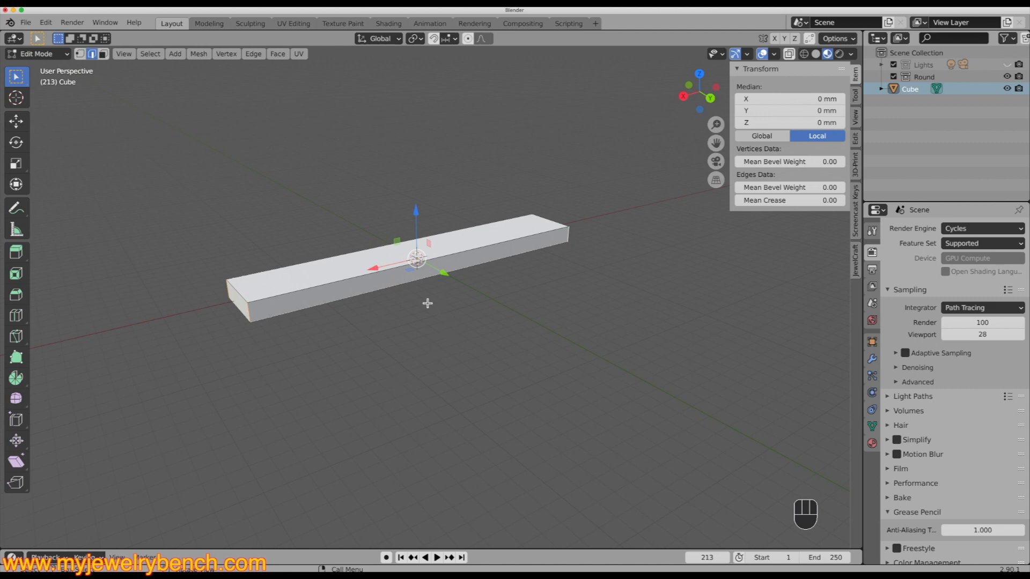
Step: Bevel the four selected corner edges about 2.13 mm wide with 9 segments and return to Object Mode
key("ctrl")
key("ctrl+b")
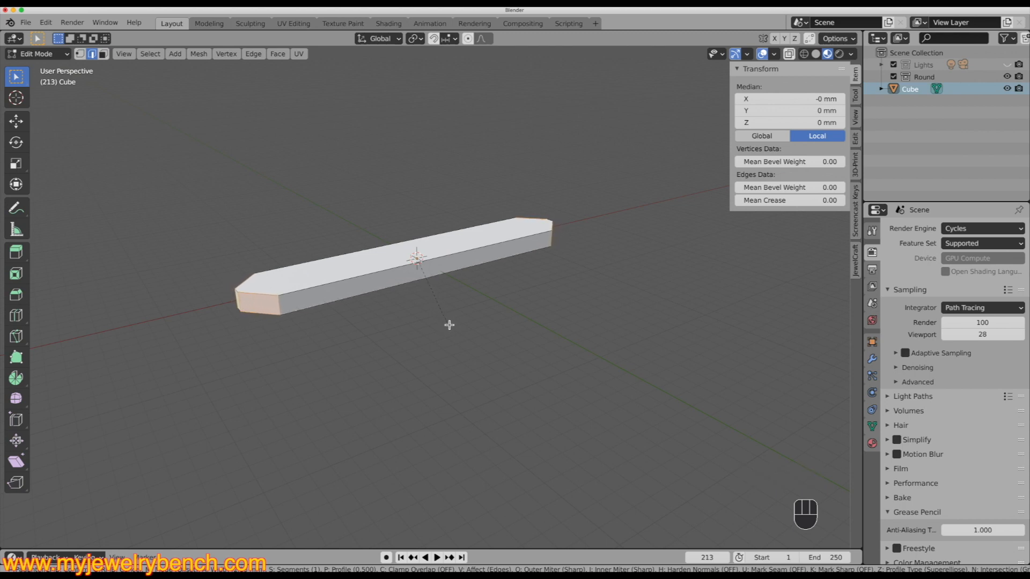
scroll(449, 325, "up", 4)
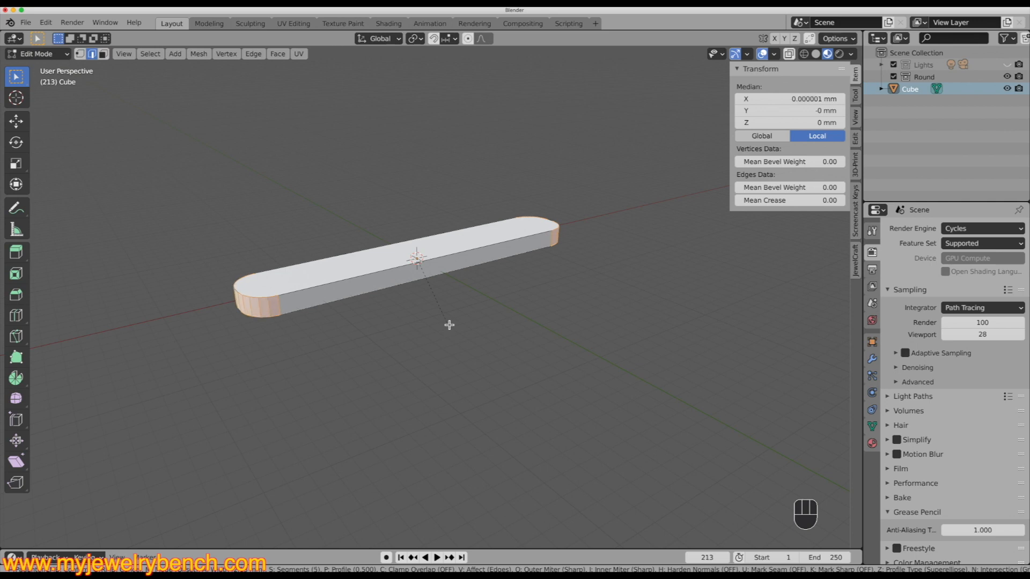
scroll(449, 325, "up", 1)
left_click(448, 325)
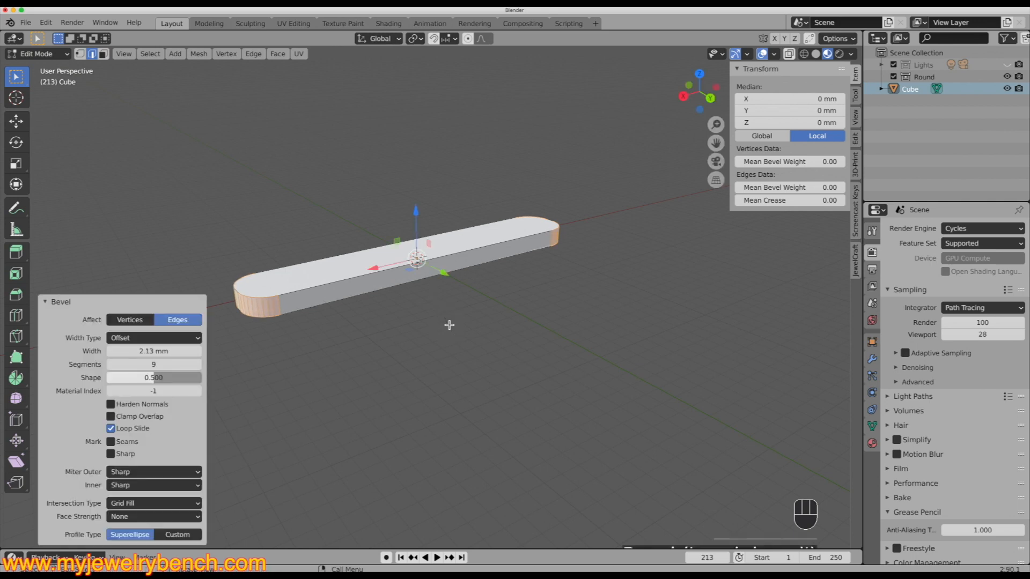
key("Tab")
middle_click_drag(358, 298, 348, 366)
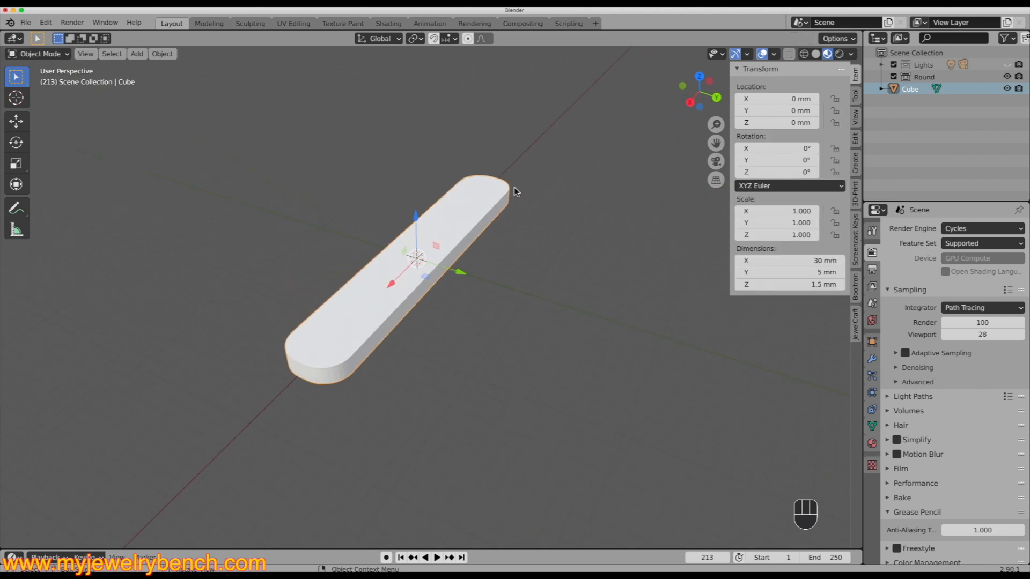
middle_click_drag(332, 384, 395, 384)
mouse_move(414, 315)
middle_mouse_down()
mouse_move(395, 390)
mouse_move(406, 338)
mouse_move(423, 341)
mouse_move(429, 304)
middle_mouse_up()
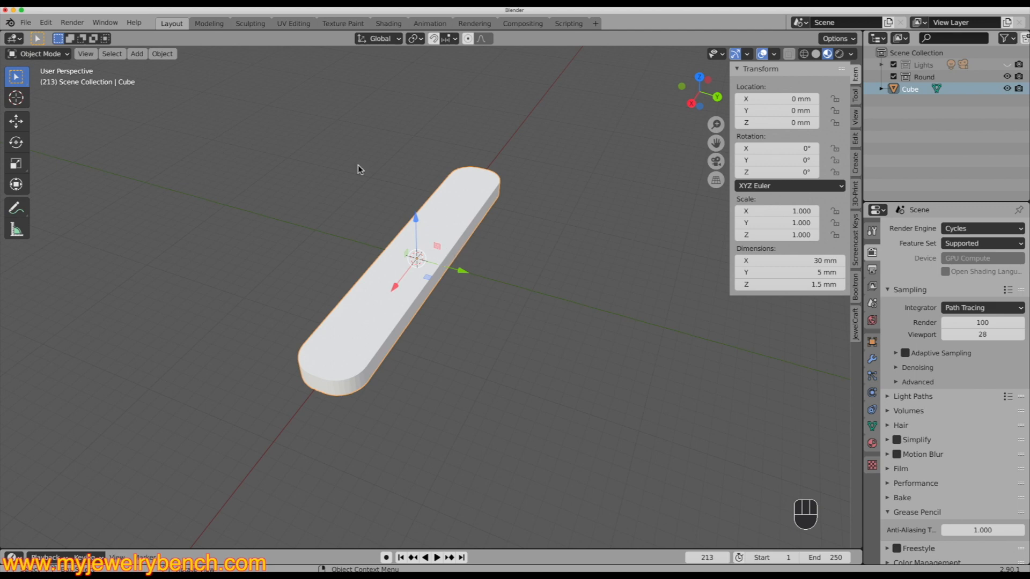
middle_click_drag(372, 294, 413, 284)
middle_click_drag(422, 384, 472, 223)
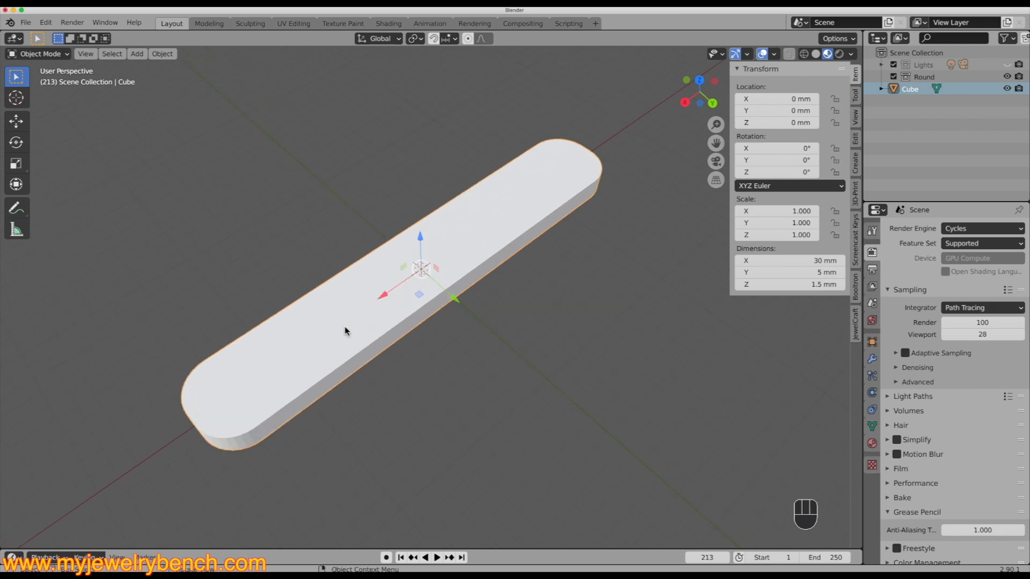
Step: In Edit Mode, select the bar's top face and inset it by about 0.3 mm with Inset Faces
key("Tab")
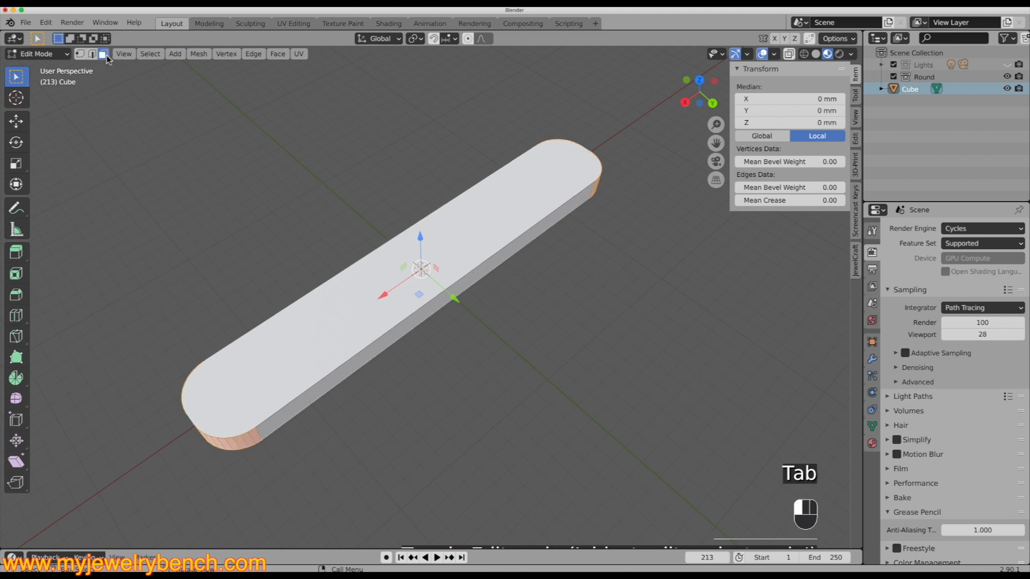
left_click(103, 54)
left_click(350, 296)
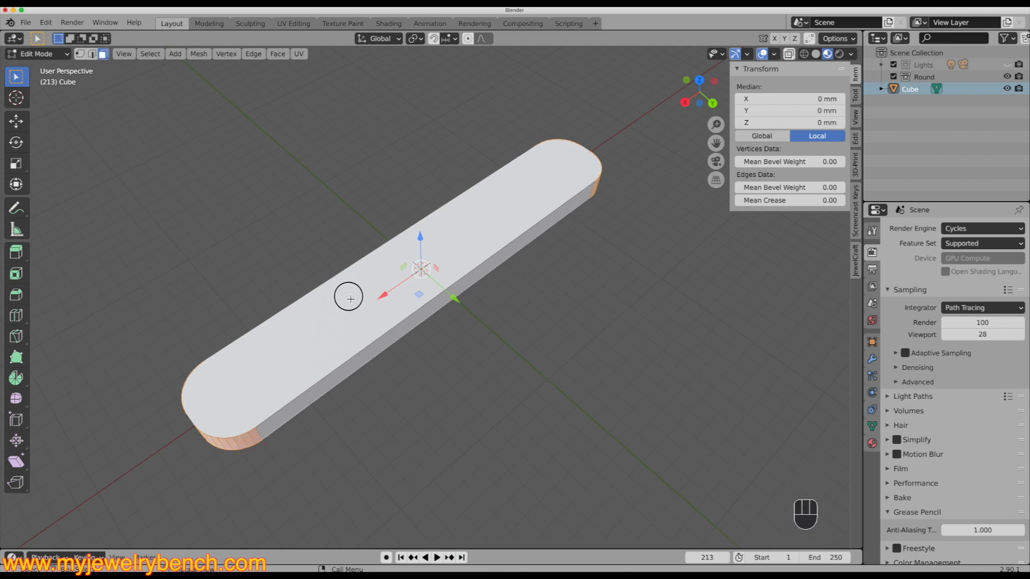
middle_click_drag(321, 351, 354, 336)
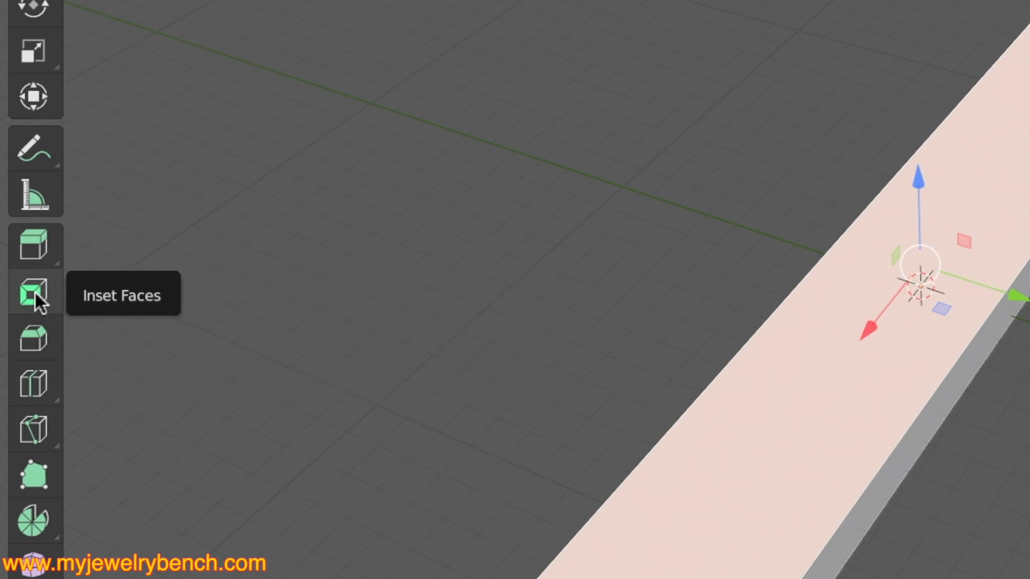
left_click(33, 293)
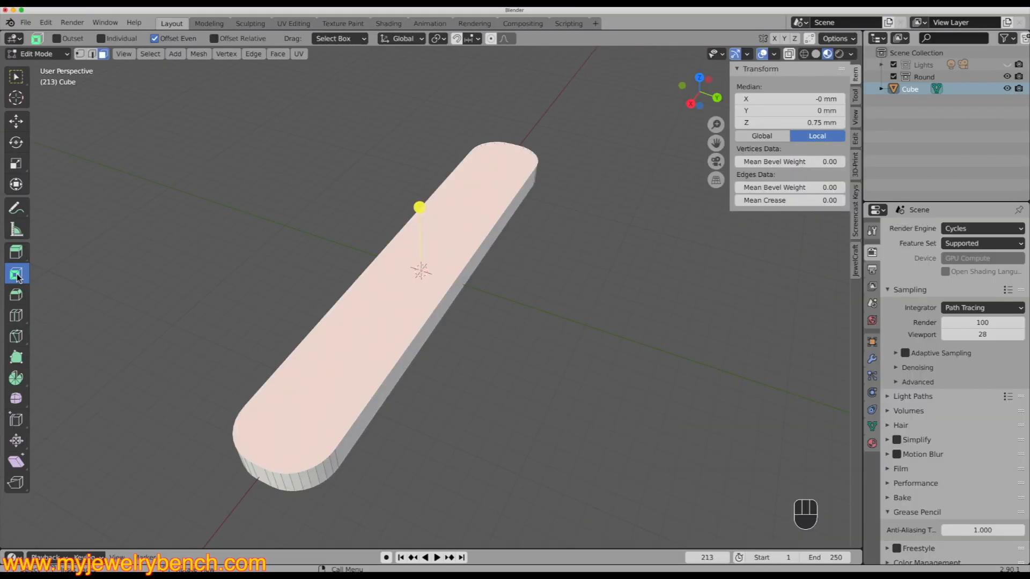
middle_click_drag(419, 208, 372, 237)
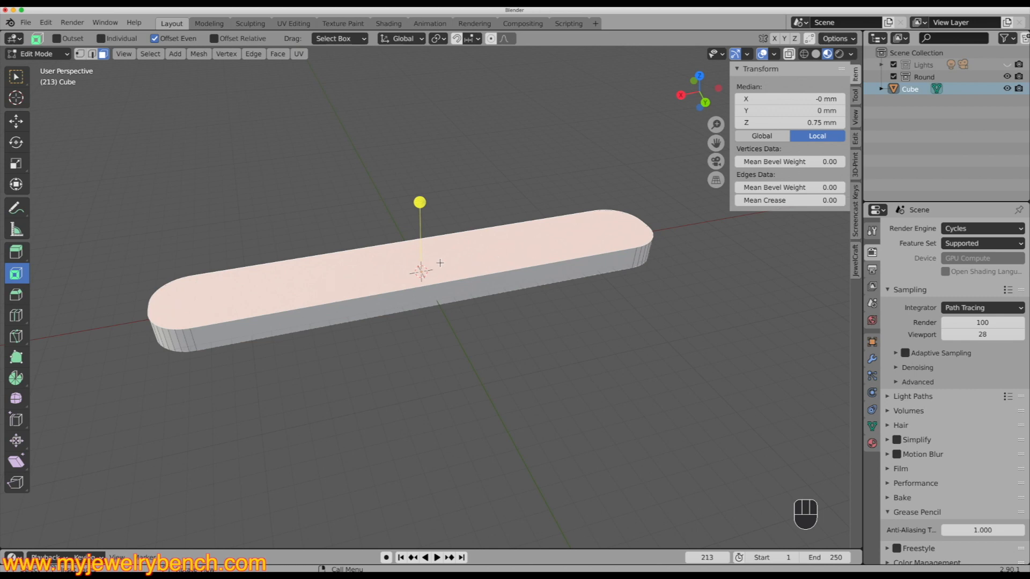
scroll(437, 191, "up", 2)
middle_click_drag(336, 299, 375, 294)
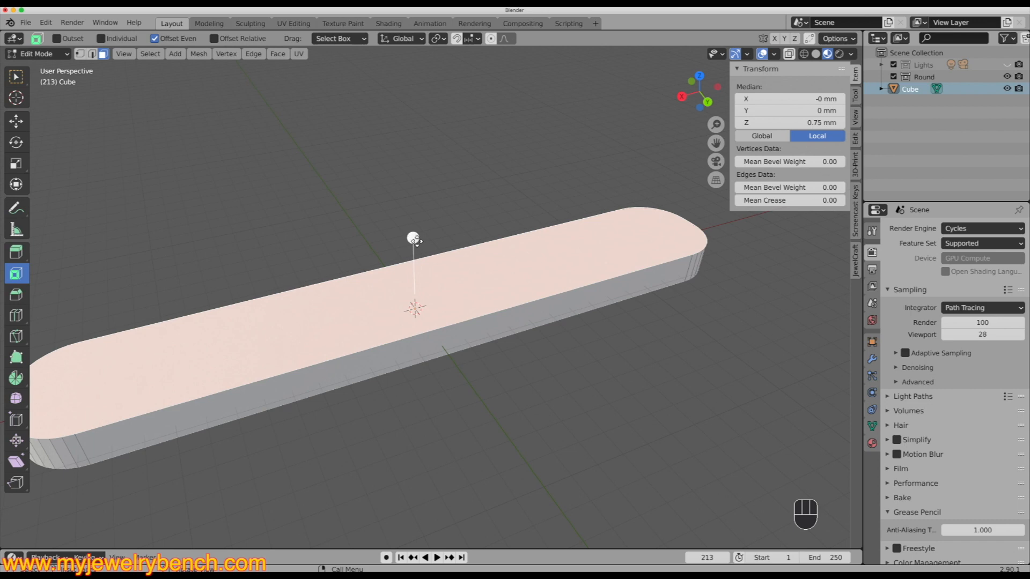
left_click_drag(413, 238, 413, 239)
left_click_drag(413, 238, 416, 248)
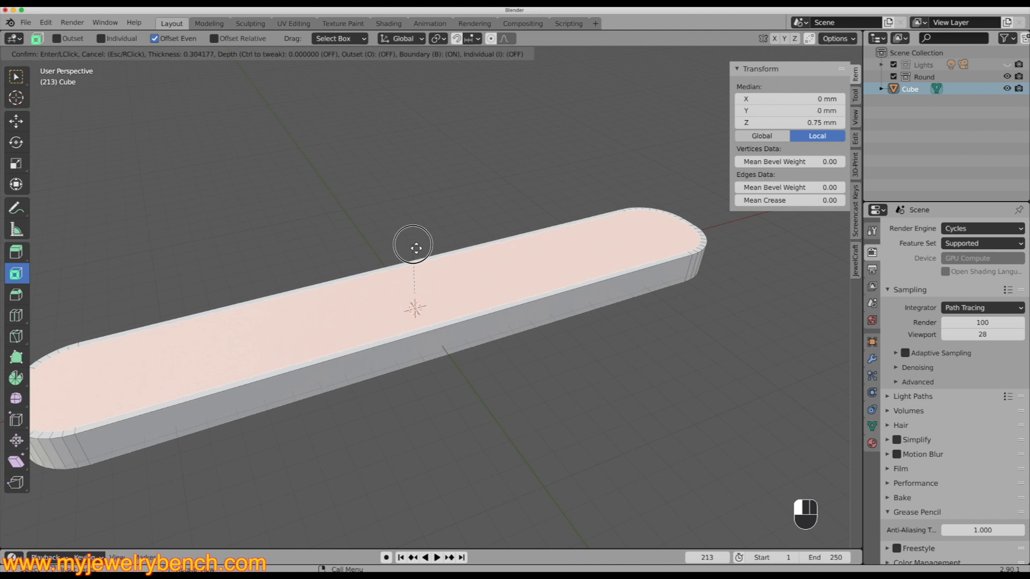
left_click_drag(416, 249, 414, 247)
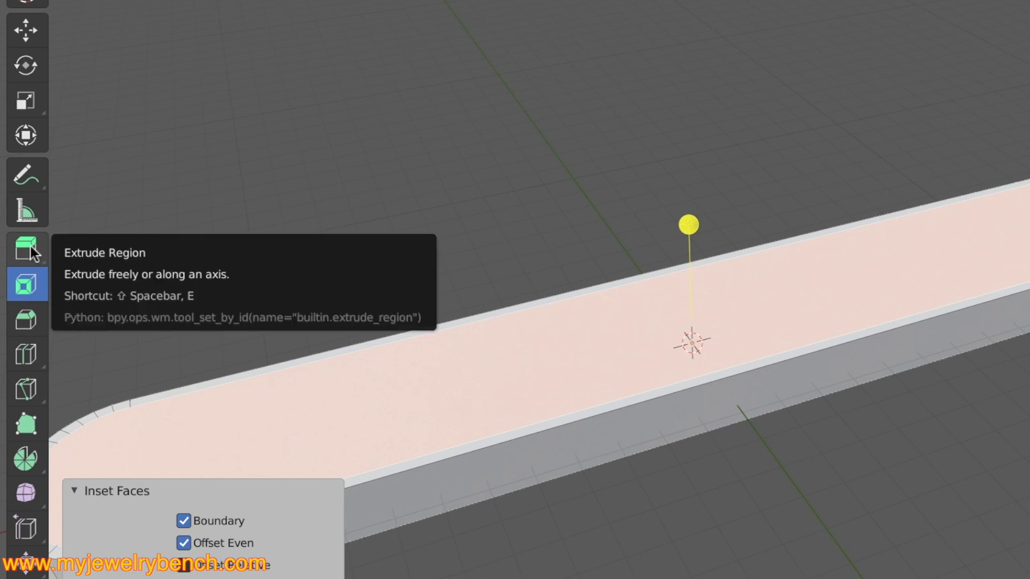
Step: Extrude the inset top face downward by about 0.46 mm to form a recess inside the rim
left_click(31, 246)
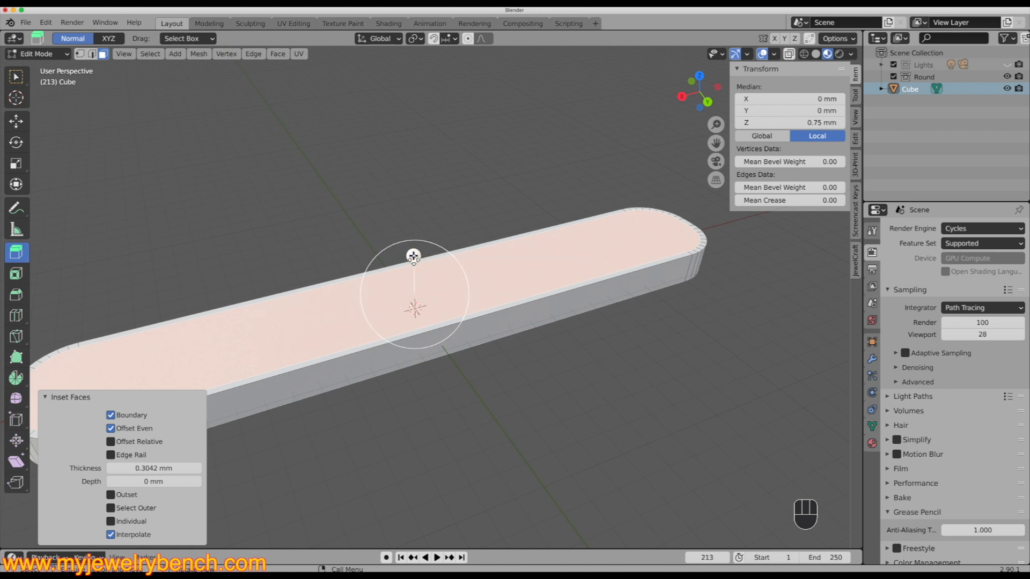
left_click(413, 256)
left_click_drag(414, 256, 419, 268)
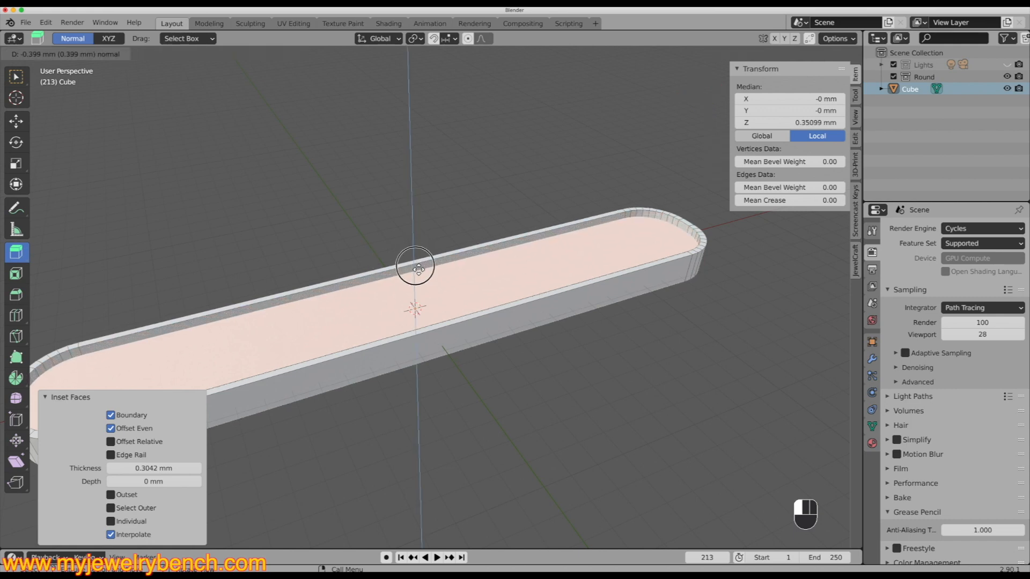
left_click_drag(418, 268, 418, 270)
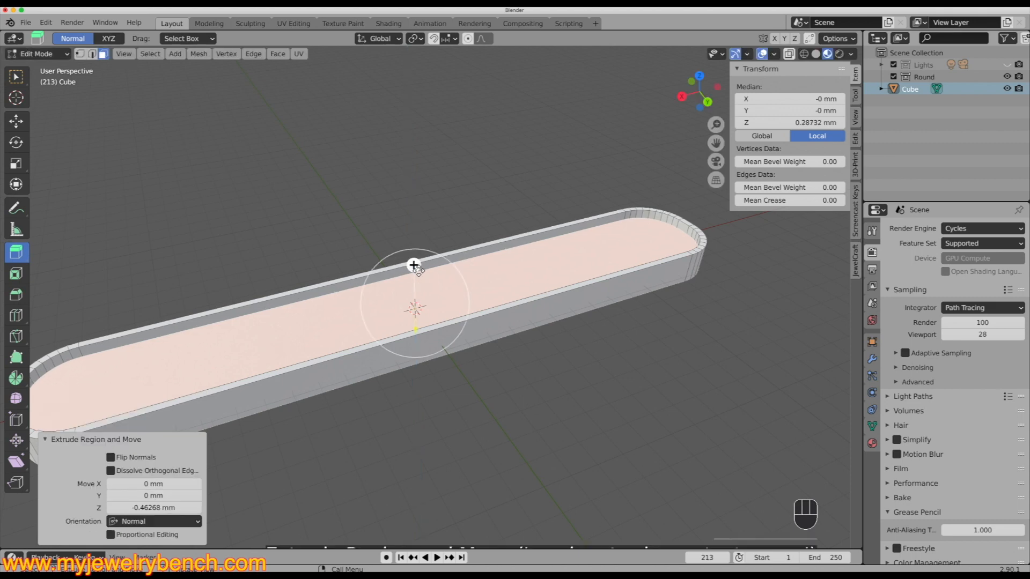
Step: Inset the recess floor by about 0.26 mm, extrude it upward by about 0.44 mm and return to Object Mode
left_click(16, 275)
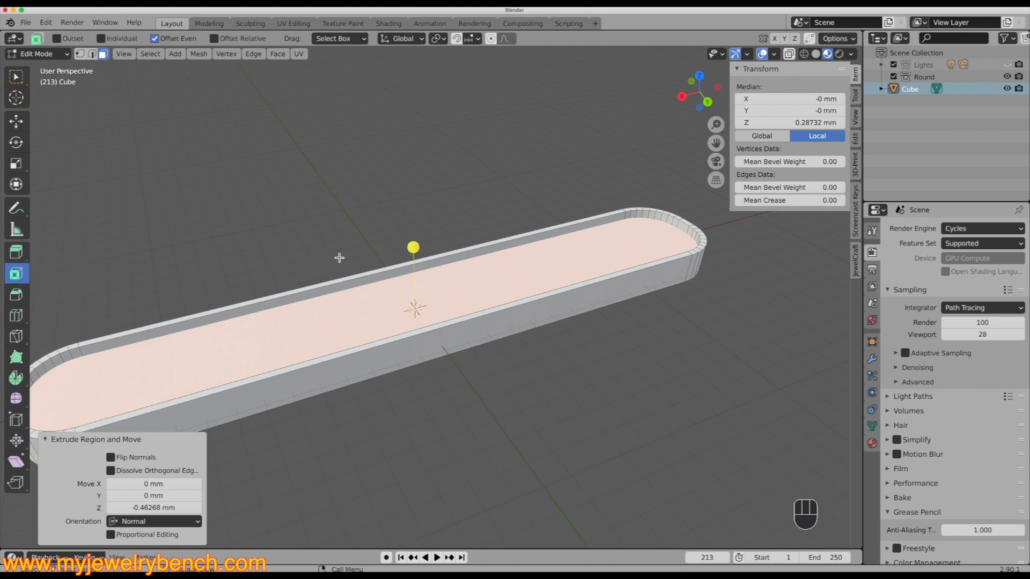
left_click_drag(413, 248, 416, 258)
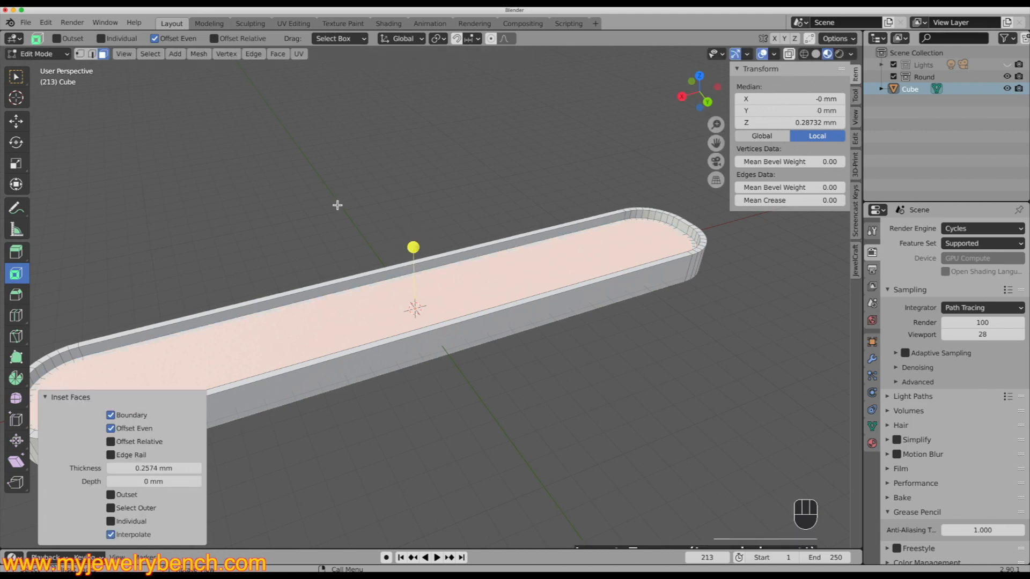
left_click(16, 252)
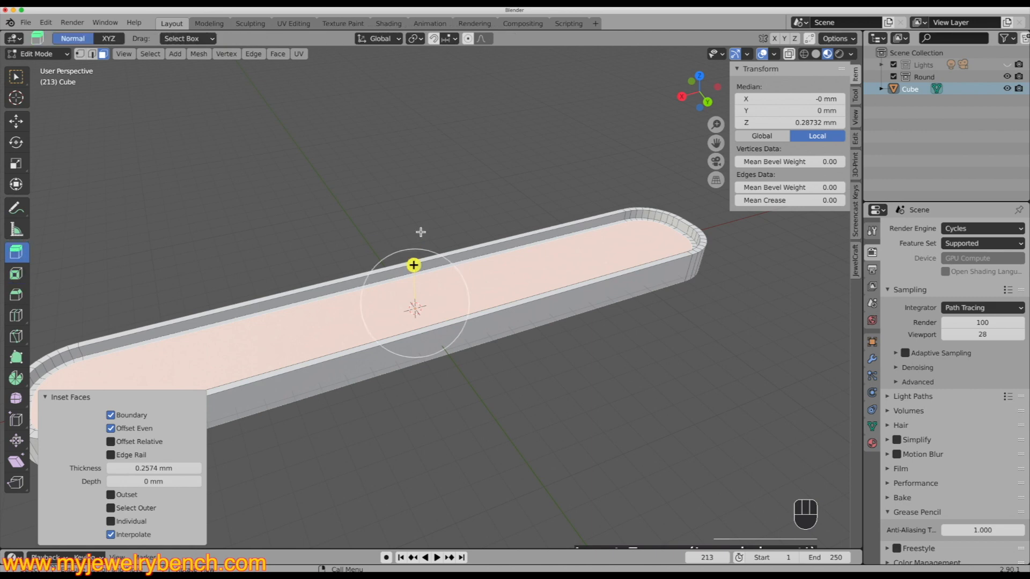
left_click_drag(413, 265, 417, 258)
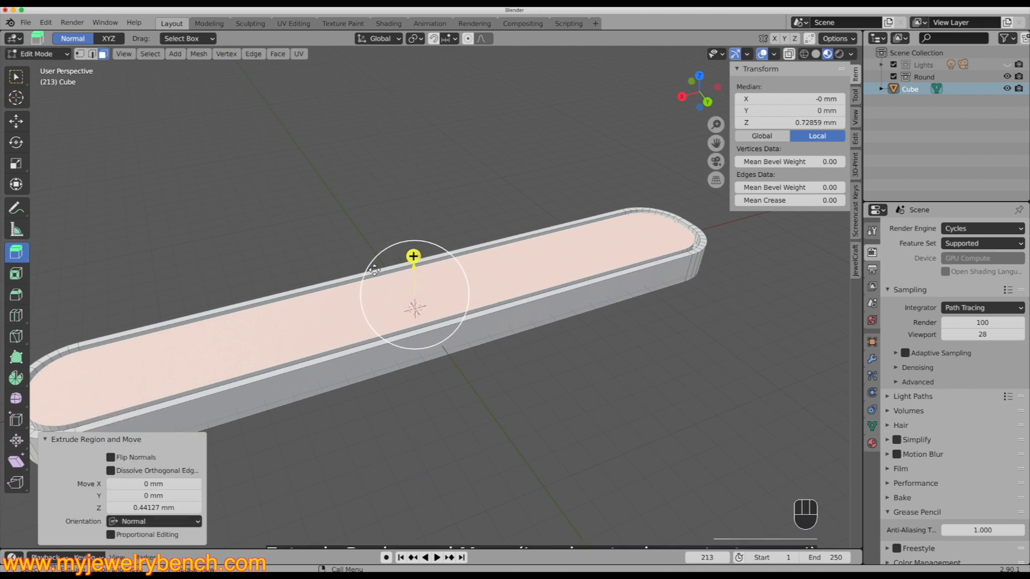
key("Tab")
Step: Rename the Cube object as Pendant
middle_click_drag(415, 297, 526, 349)
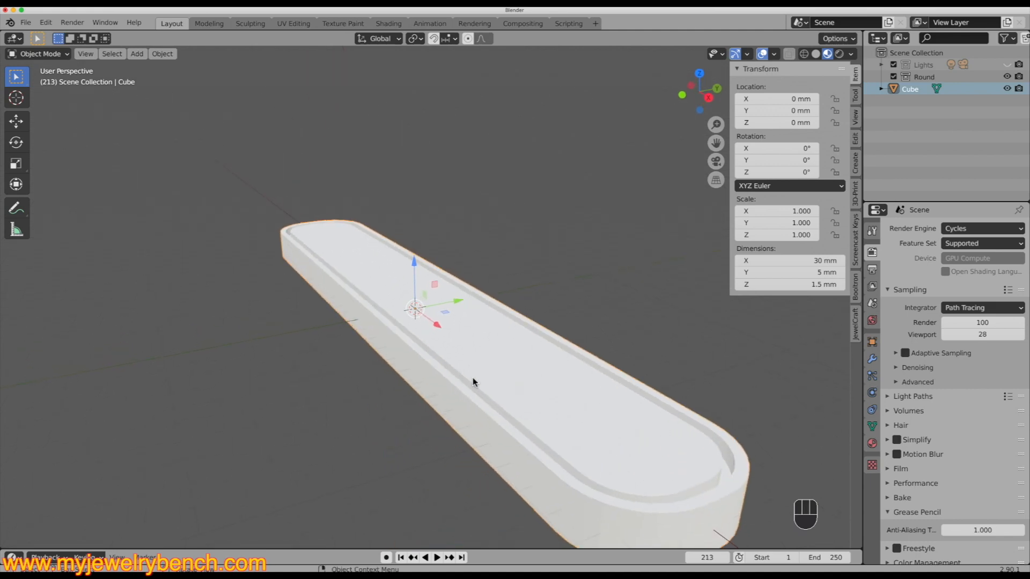
middle_click_drag(567, 401, 457, 372)
middle_click_drag(419, 429, 314, 236)
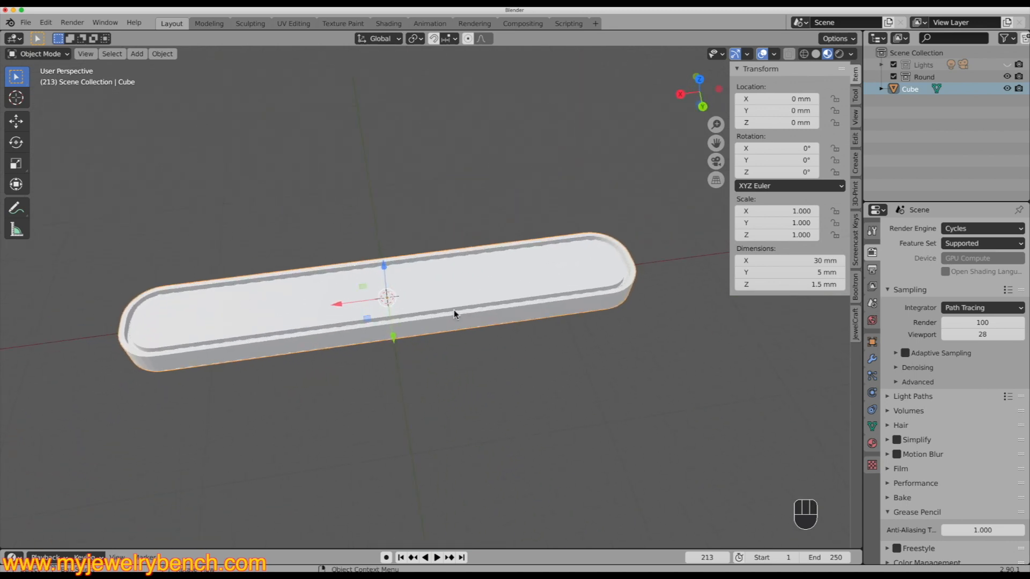
middle_click_drag(456, 315, 437, 329)
middle_click_drag(409, 260, 378, 264)
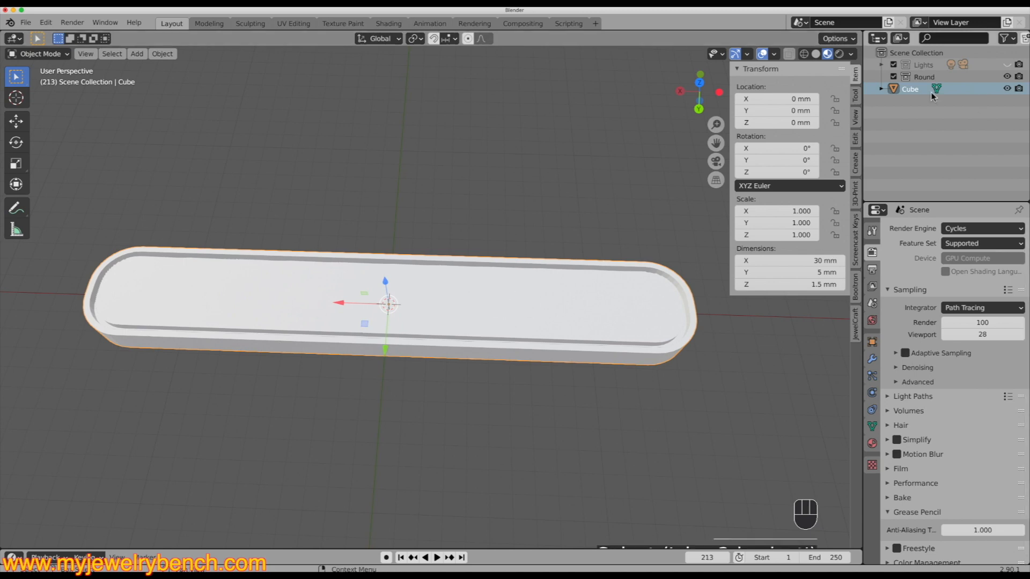
double_click(908, 89)
type("Pindant")
key("Return")
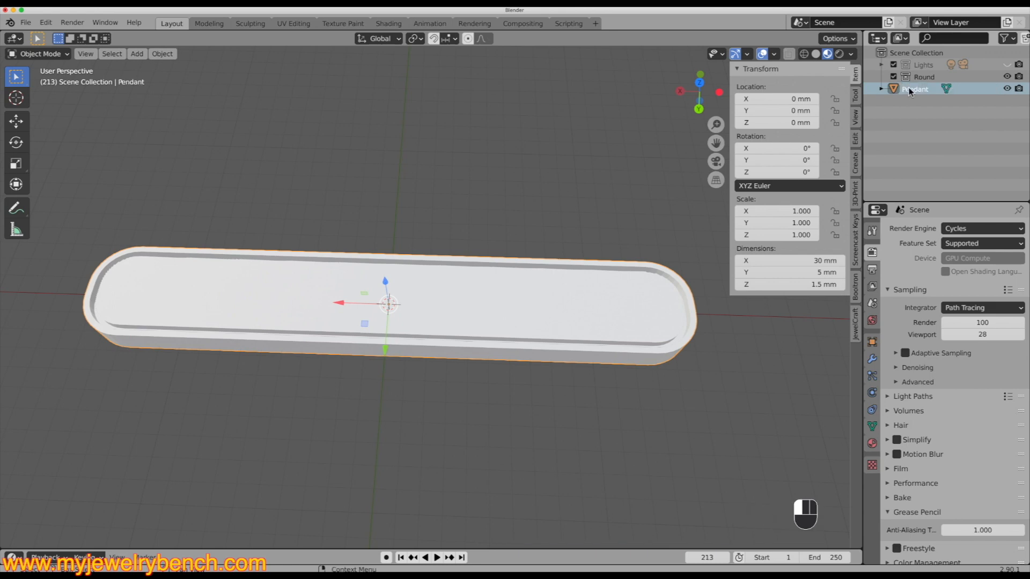
Step: In Edit Mode, separate the long outer top edge on the positive Y side into its own object and return to Object Mode
middle_click_drag(467, 276, 481, 264)
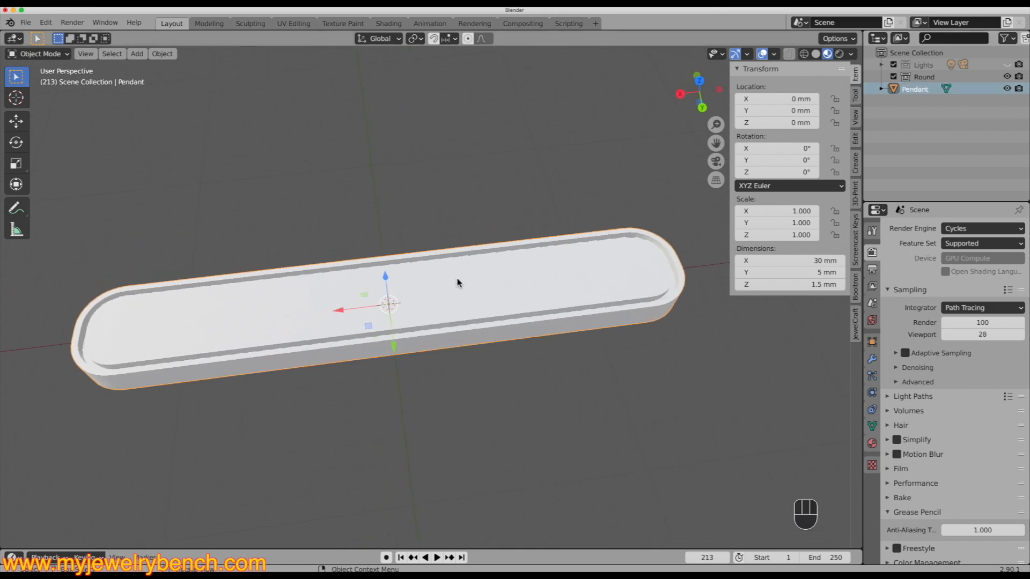
key("Tab")
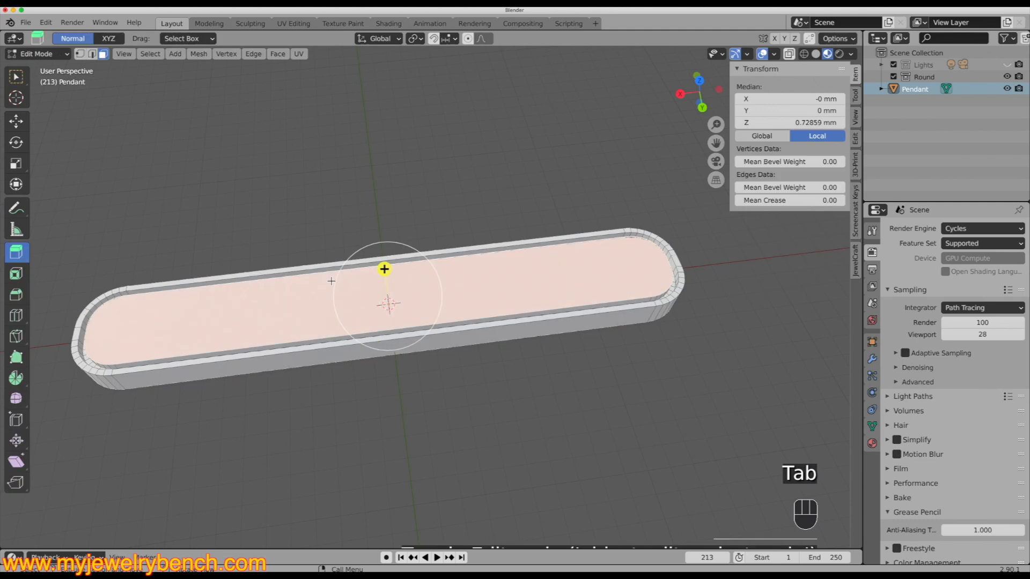
left_click(16, 76)
left_click(92, 54)
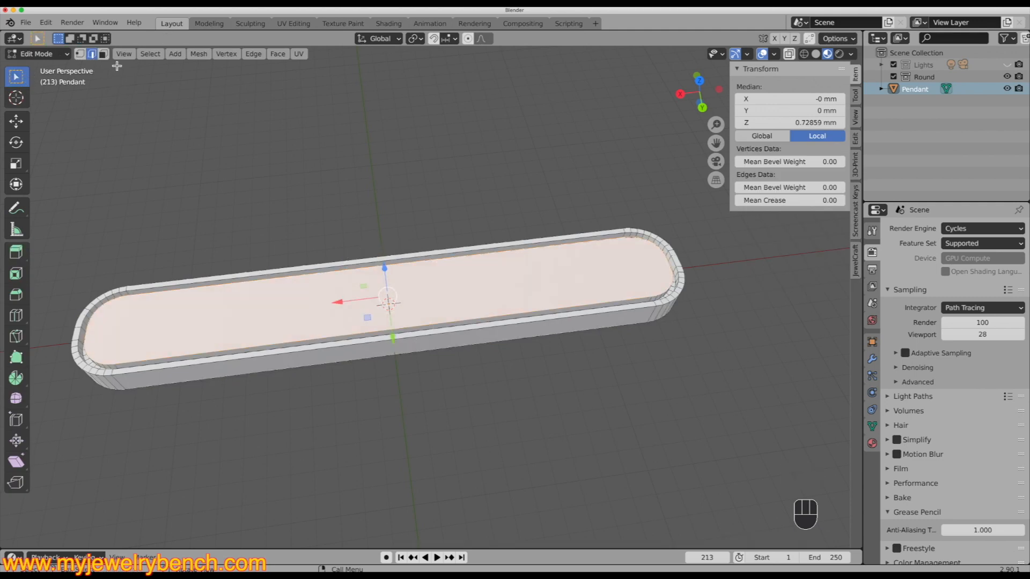
left_click(440, 336)
middle_click_drag(394, 362, 482, 349)
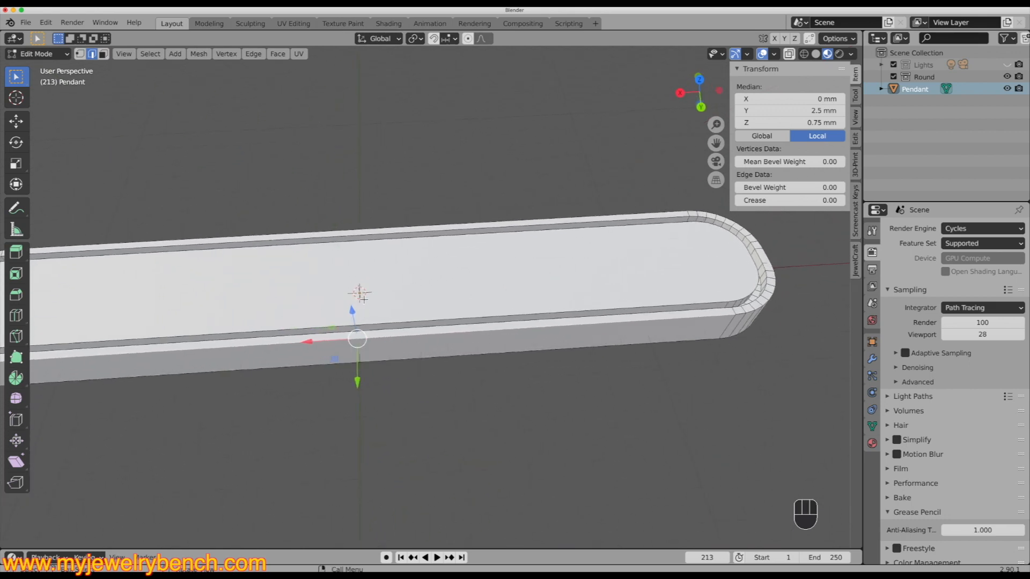
scroll(364, 293, "down", 2)
key("p")
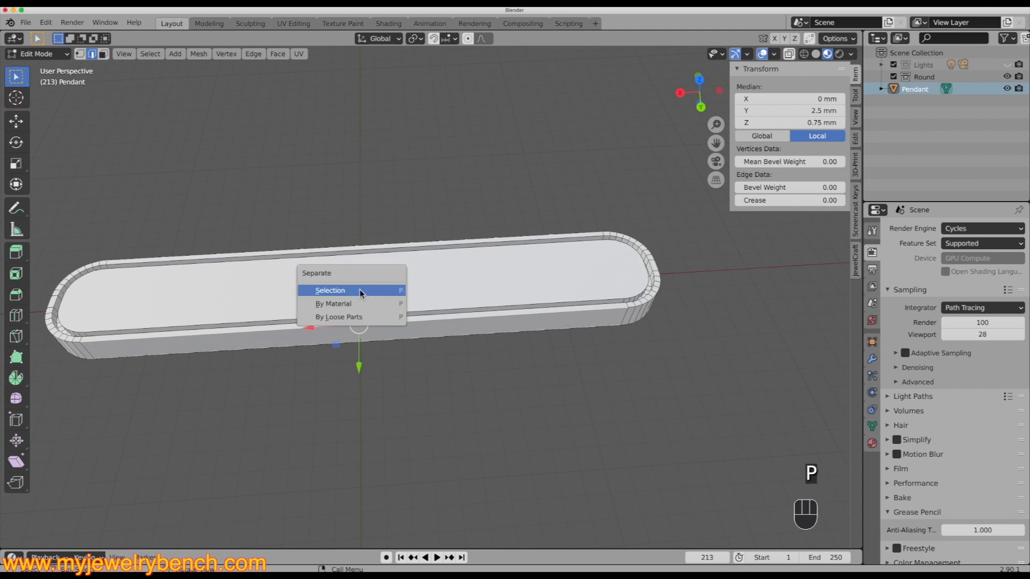
left_click(336, 291)
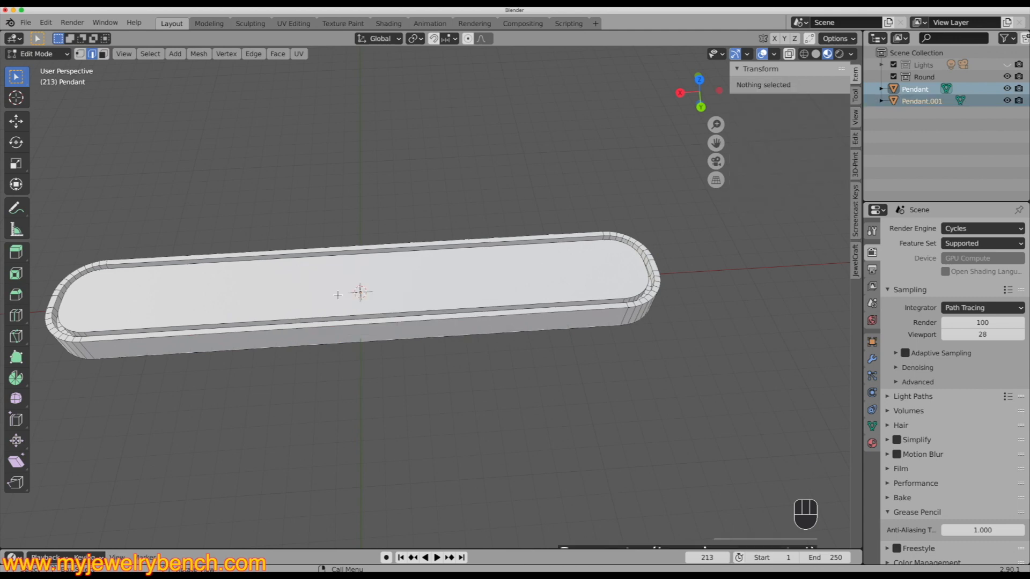
key("Tab")
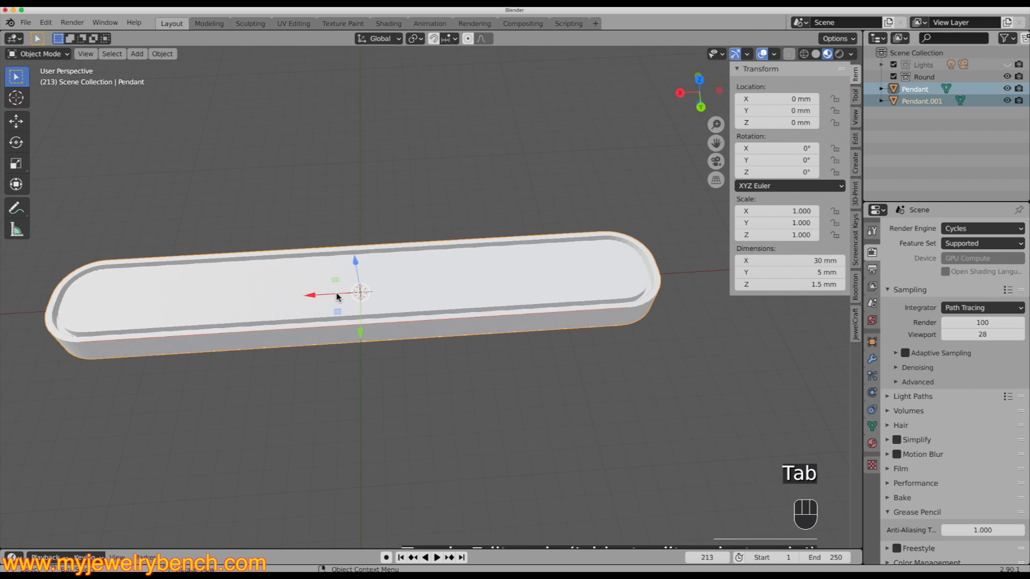
Step: Rename the separated edge object as Path
double_click(913, 102)
type("Pat")
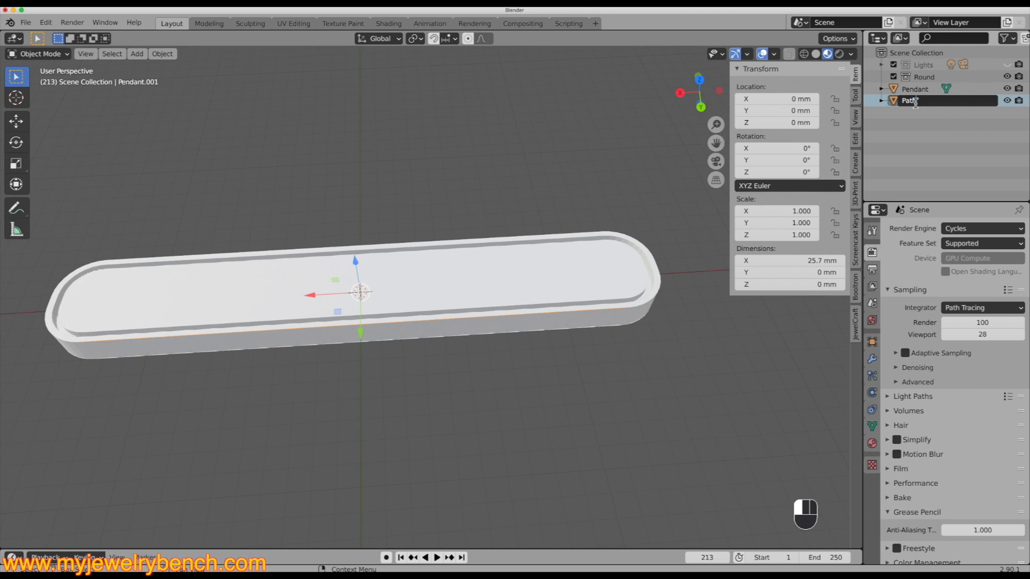
type("h")
key("Return")
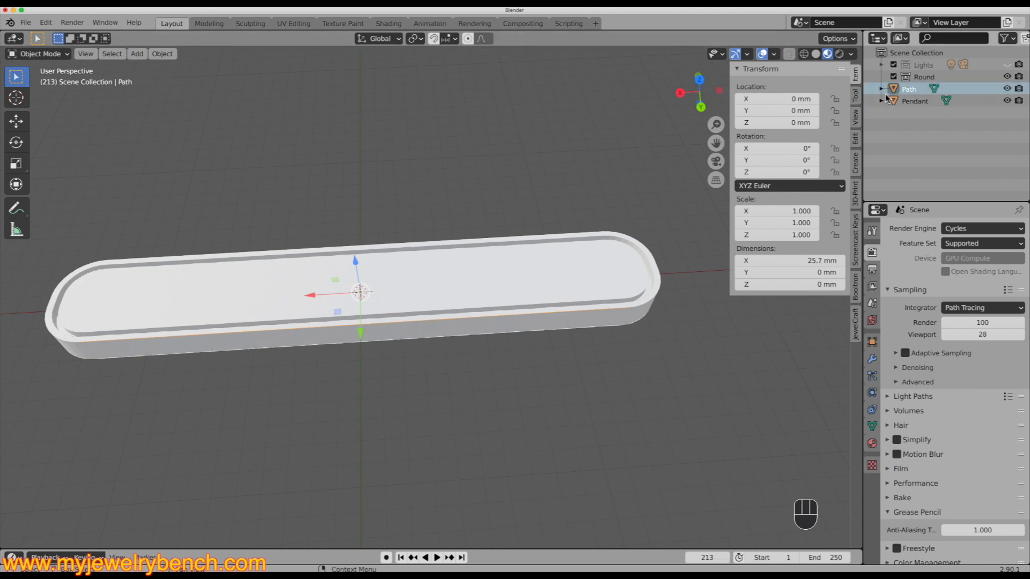
Step: Convert the Path object from a mesh into a curve
left_click(163, 54)
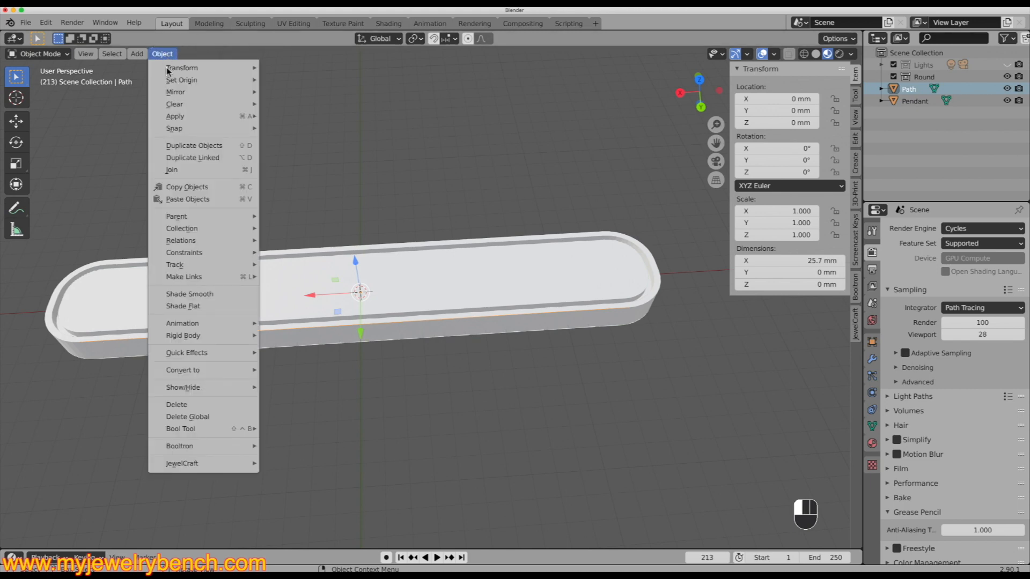
mouse_move(192, 372)
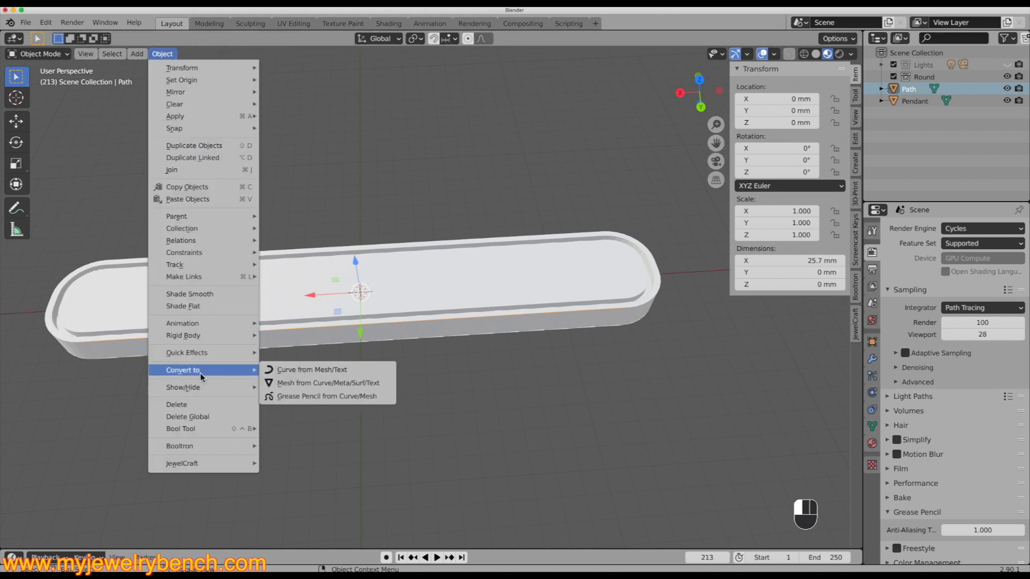
left_click(317, 374)
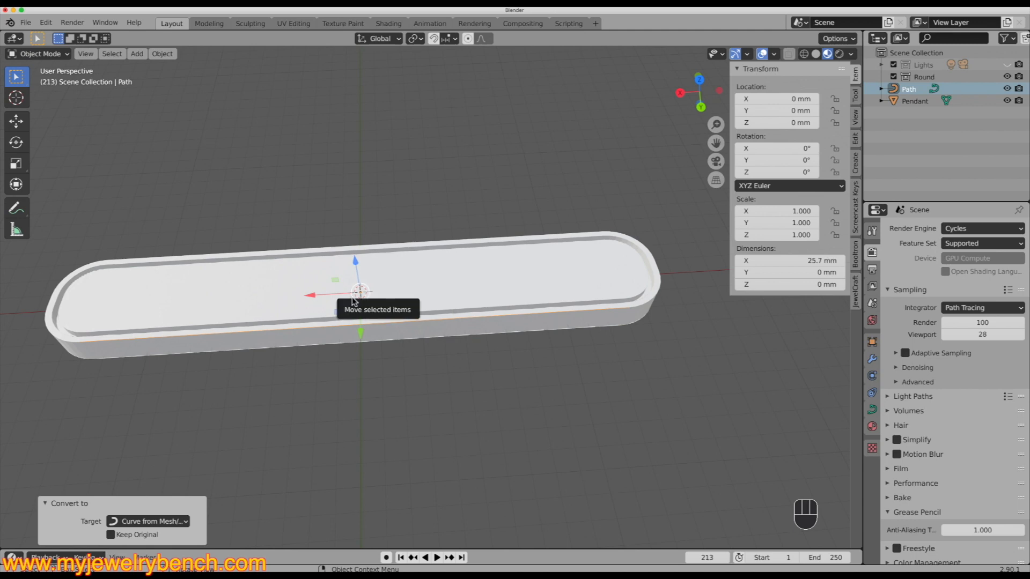
Step: Examine the pendant from the standard orthographic top and side views, finishing in the top view
key("KP_7")
scroll(410, 241, "down", 1)
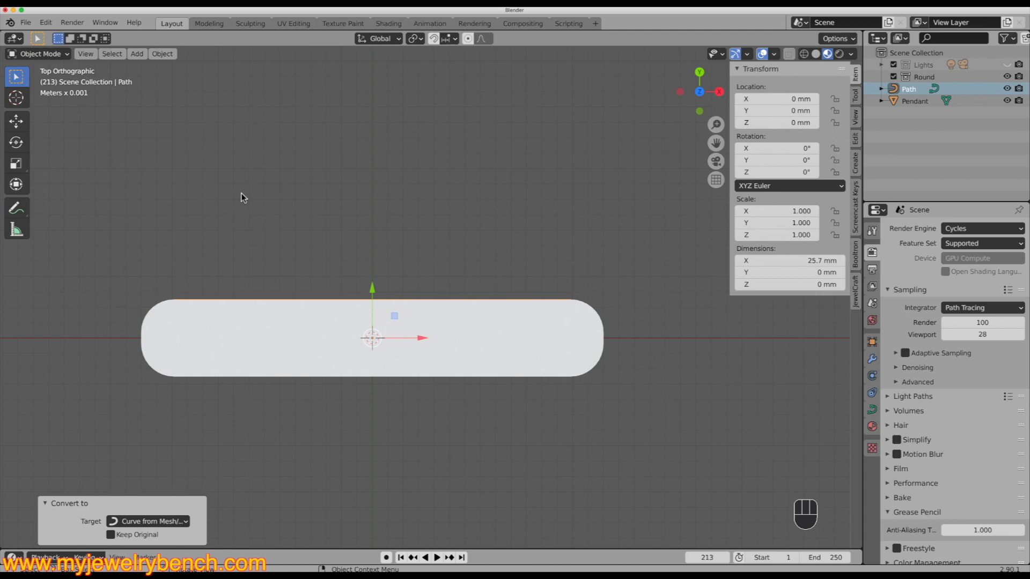
key("grave")
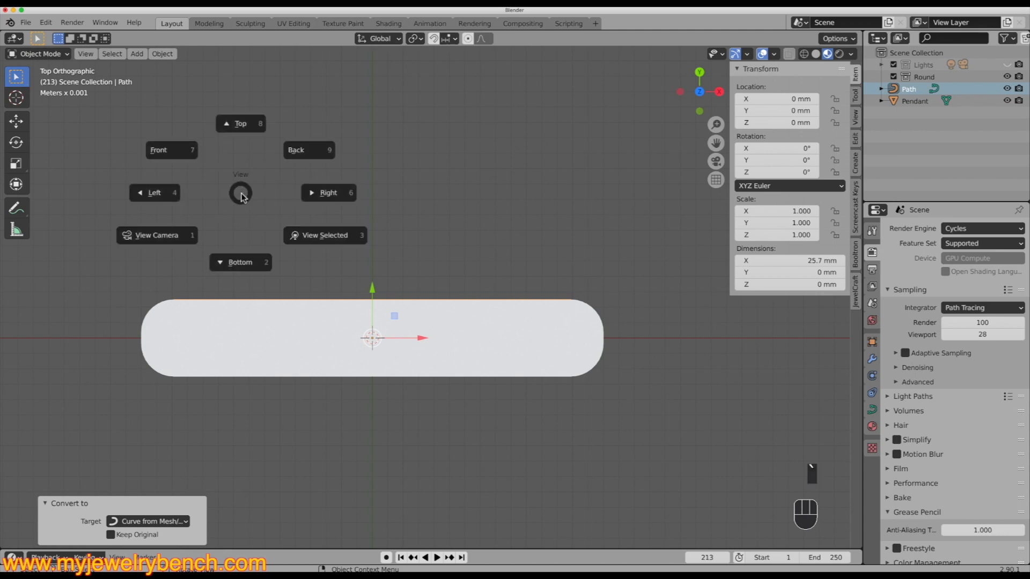
left_click(249, 119)
key("grave")
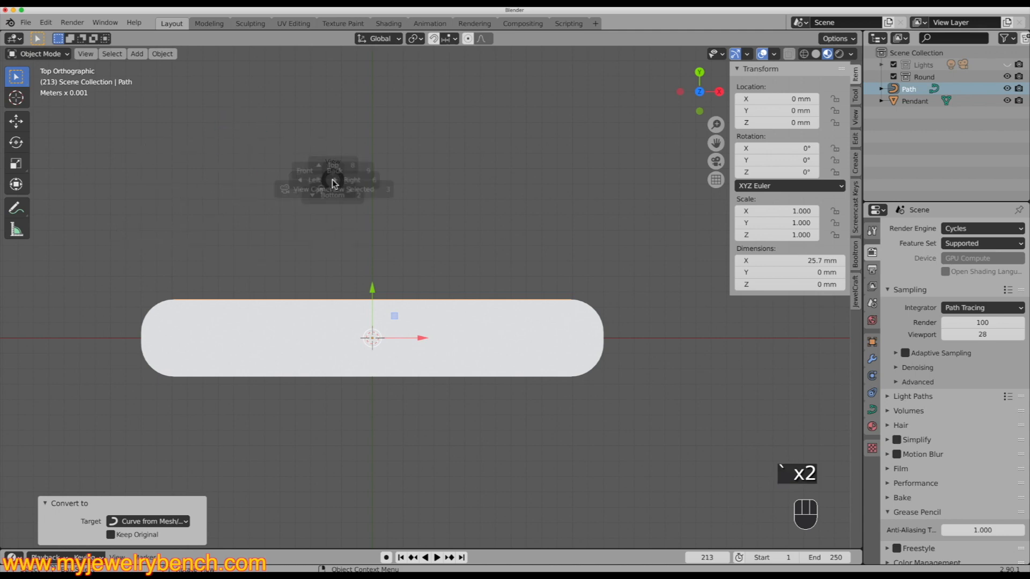
key("grave")
left_click(187, 179)
key("grave")
left_click(286, 181)
key("grave")
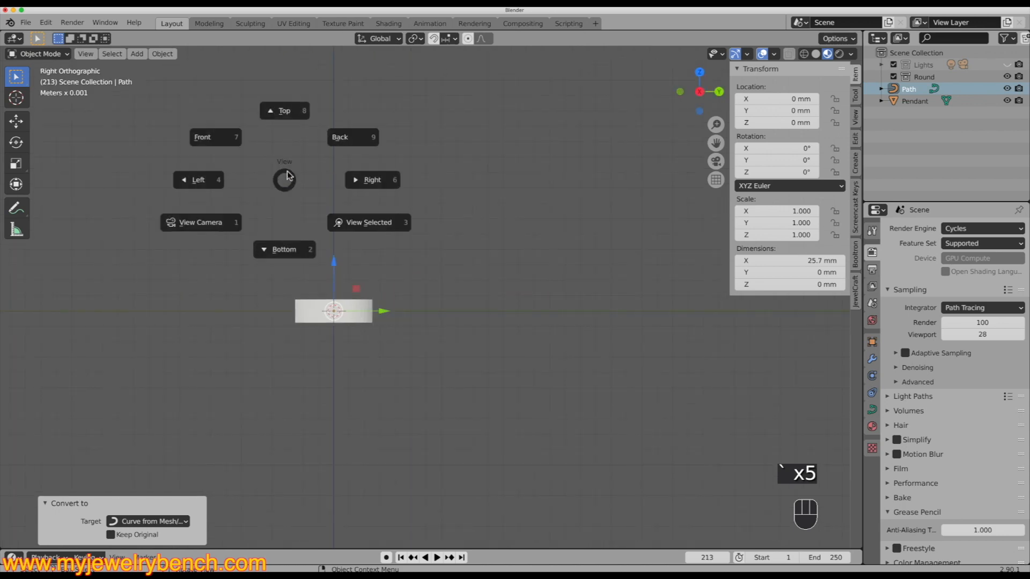
left_click(293, 112)
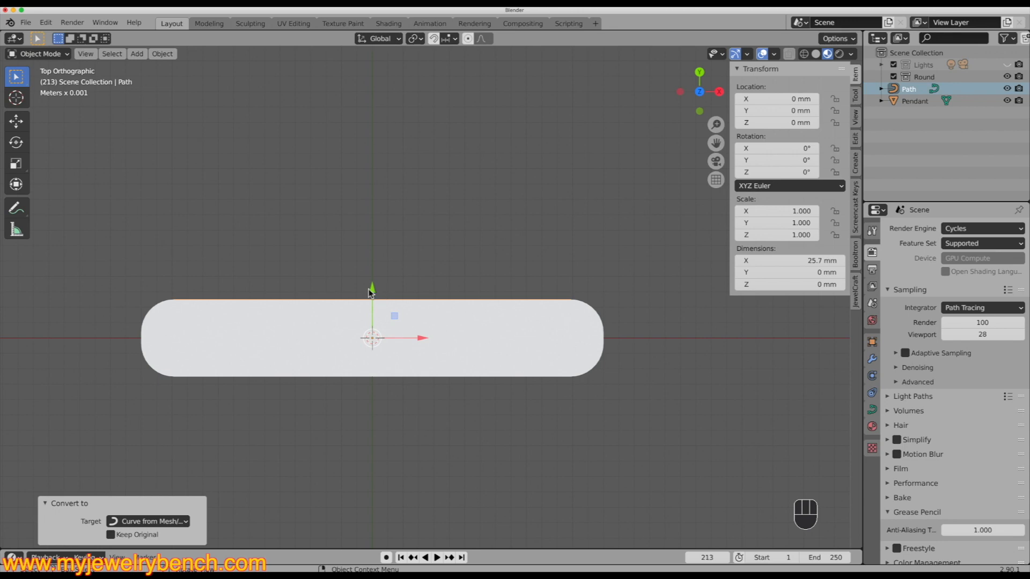
Step: Move the Path curve about 2.52 mm in the negative Y direction onto the pendant's lengthwise centerline
left_click_drag(373, 295, 371, 339)
scroll(377, 358, "up", 2)
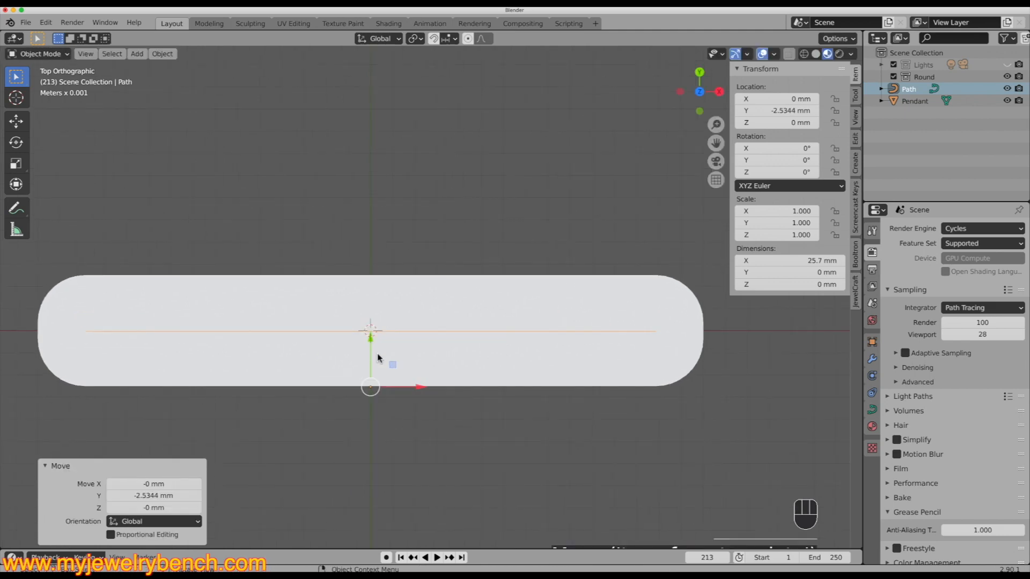
left_click(372, 340)
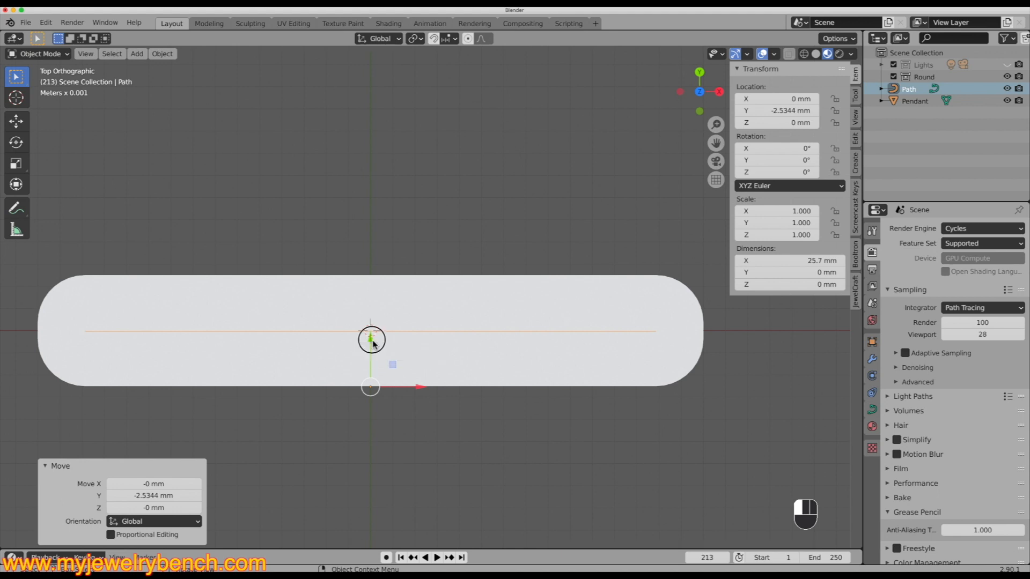
left_click_drag(372, 340, 375, 341)
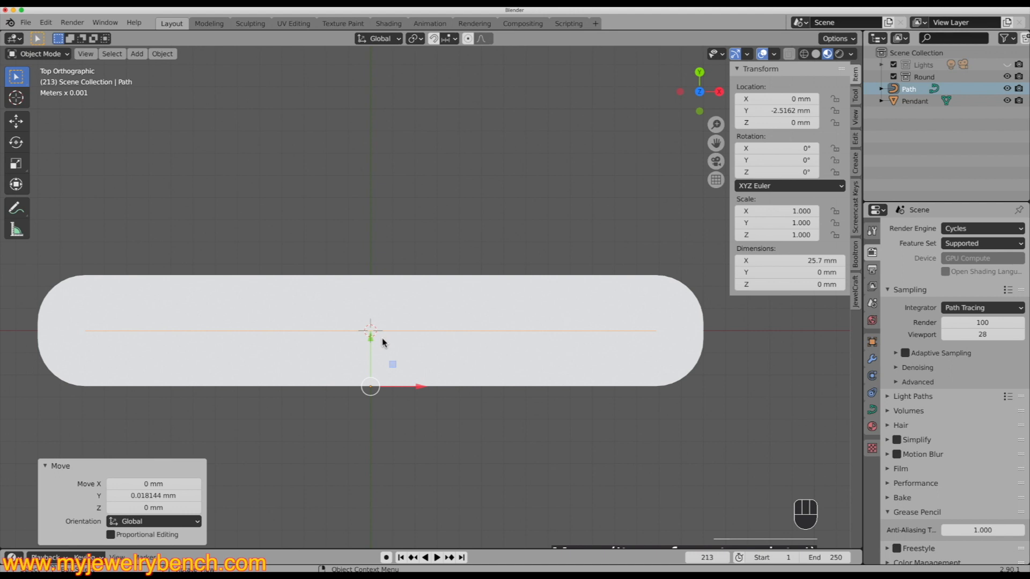
Step: Set the Path curve's origin to its center of mass (volume)
right_click(388, 331)
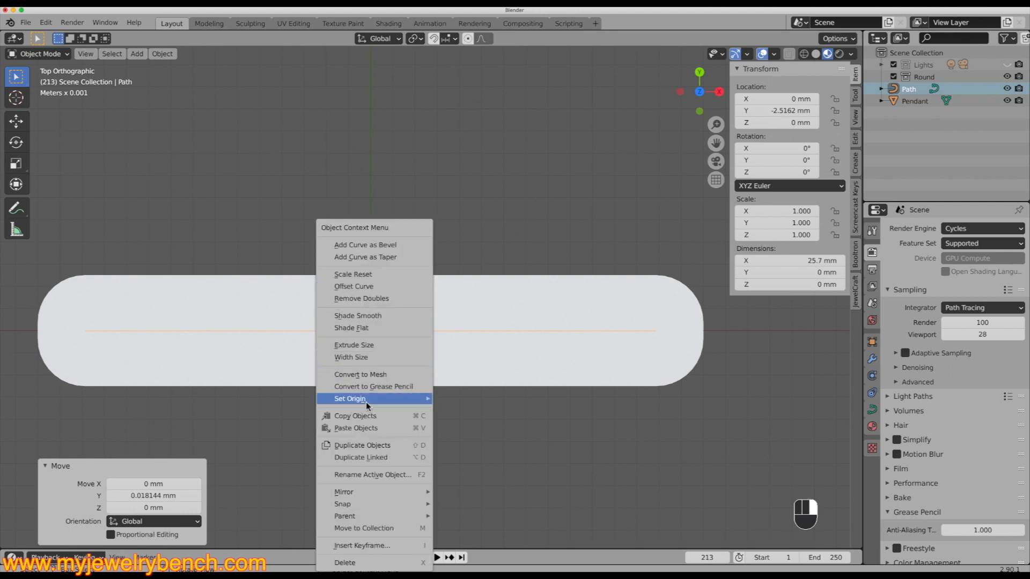
mouse_move(365, 400)
left_click(497, 452)
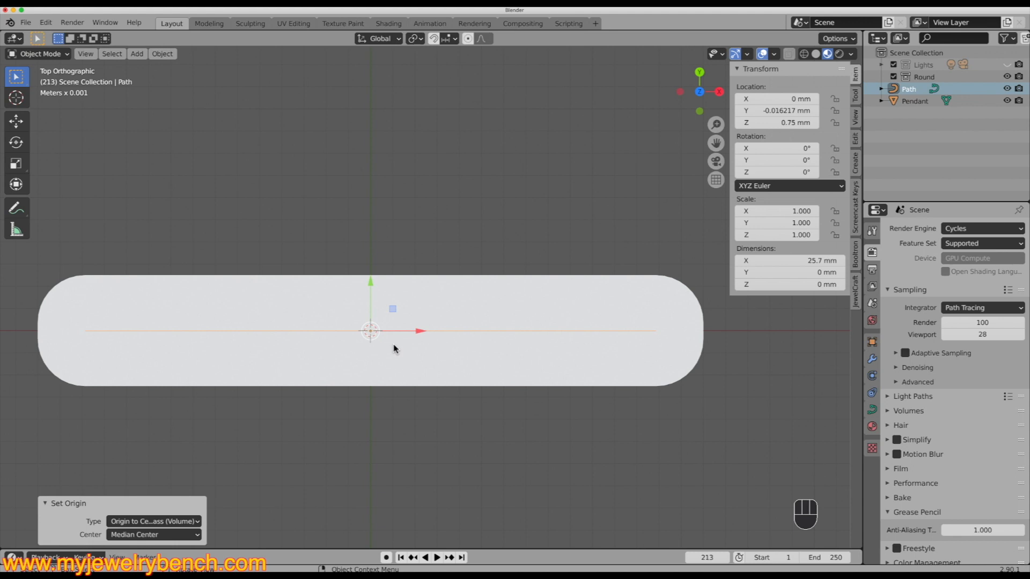
Step: Scale the Path curve along the X axis to about 29.2 mm long, spanning nearly the full length of the pendant
key("s")
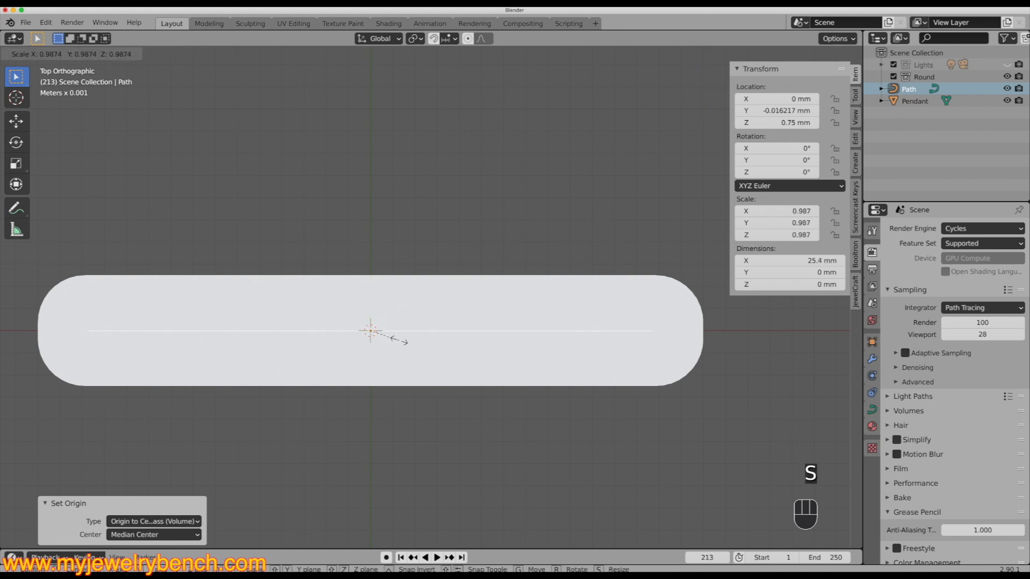
key("x")
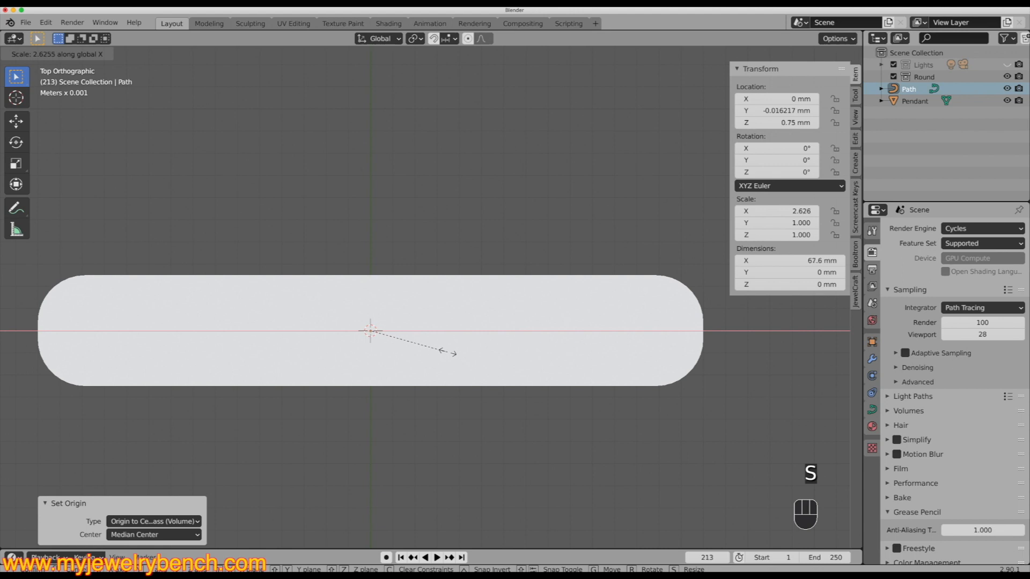
left_click(391, 358)
key("KP_5")
middle_click_drag(391, 358, 379, 304)
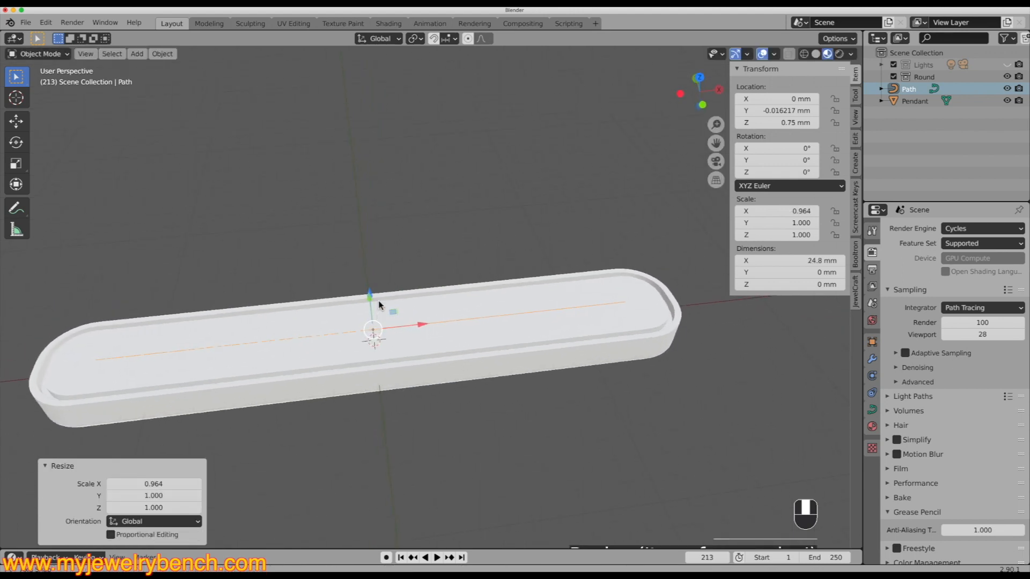
key("s")
key("x")
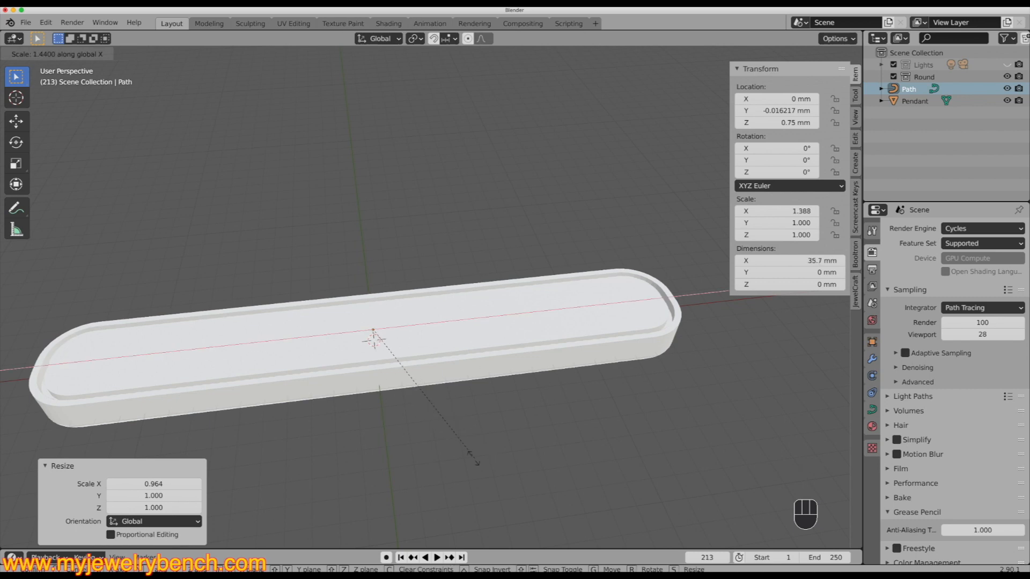
left_click(414, 458)
Step: Raise the Path curve about 0.63 mm along Z, above the pendant's top surface
middle_click_drag(369, 299, 394, 285)
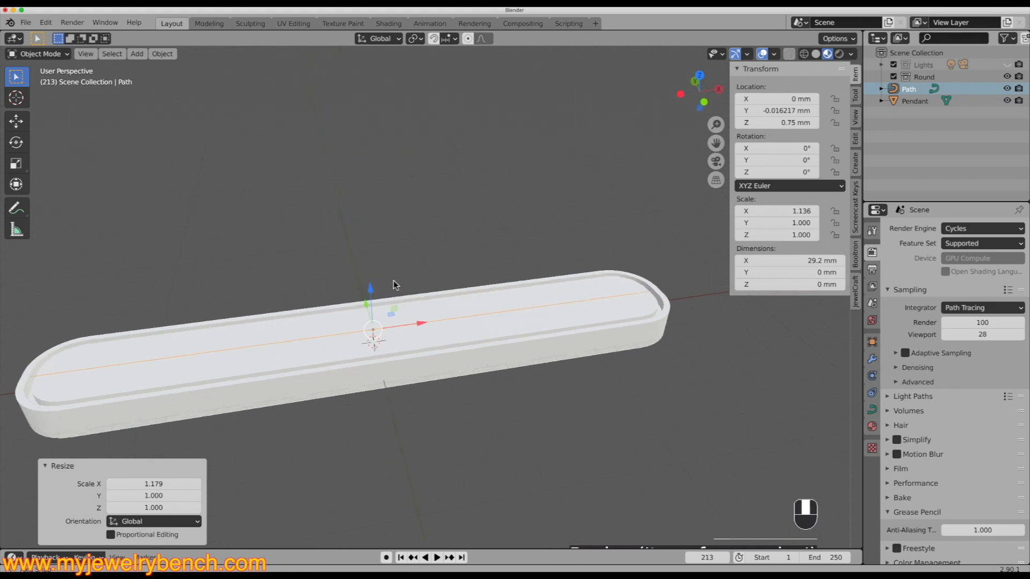
left_click_drag(370, 290, 368, 269)
middle_click_drag(413, 322, 418, 342)
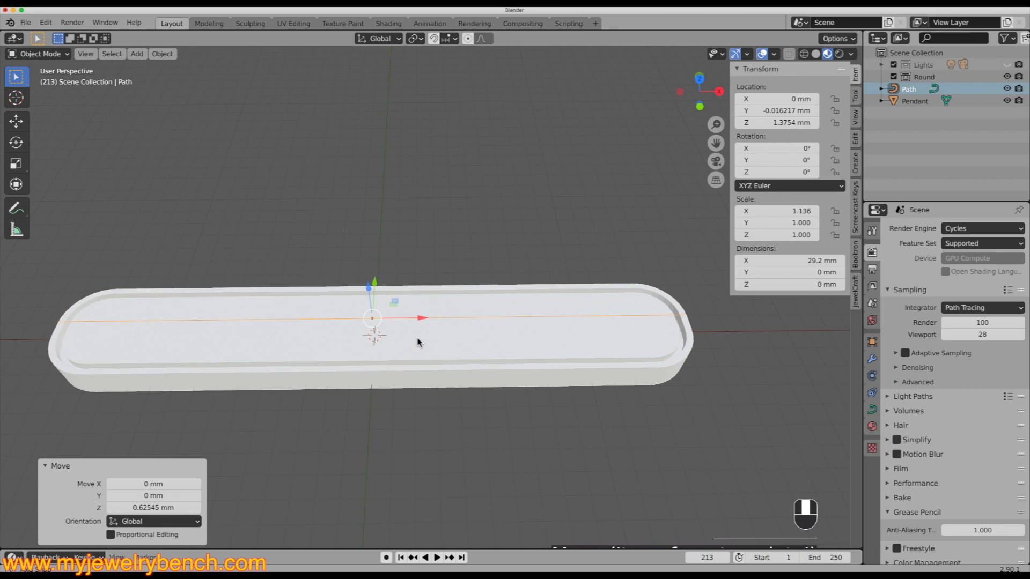
key("s")
key("x")
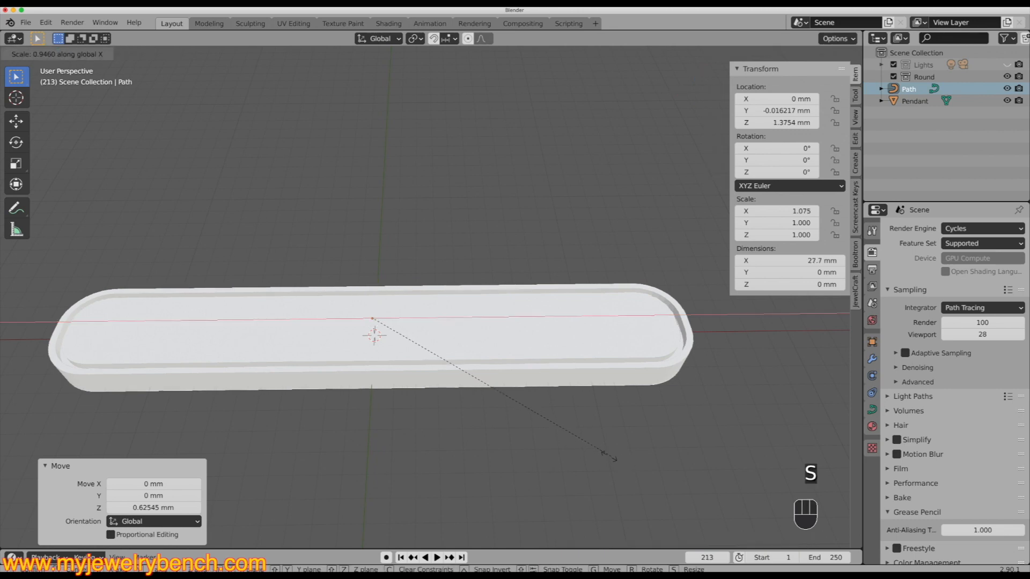
left_click(597, 447)
Step: In the front view, lower the Path curve about 0.56 mm along Z to just above the pendant's rim
middle_click_drag(596, 446, 468, 346)
middle_click_drag(393, 301, 406, 249)
key("KP_1")
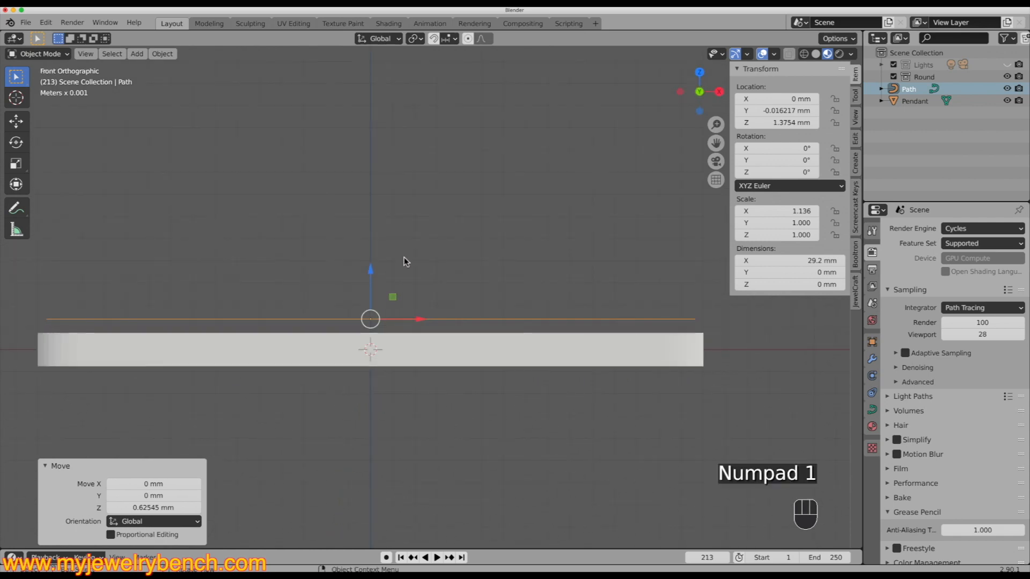
key("g")
key("z")
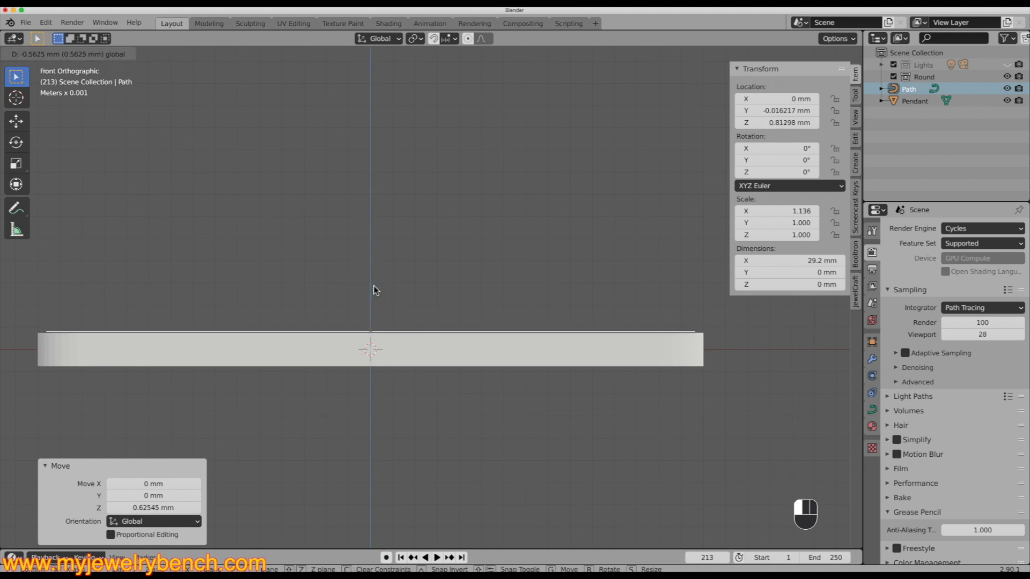
left_click(377, 290)
middle_click_drag(399, 286, 380, 337)
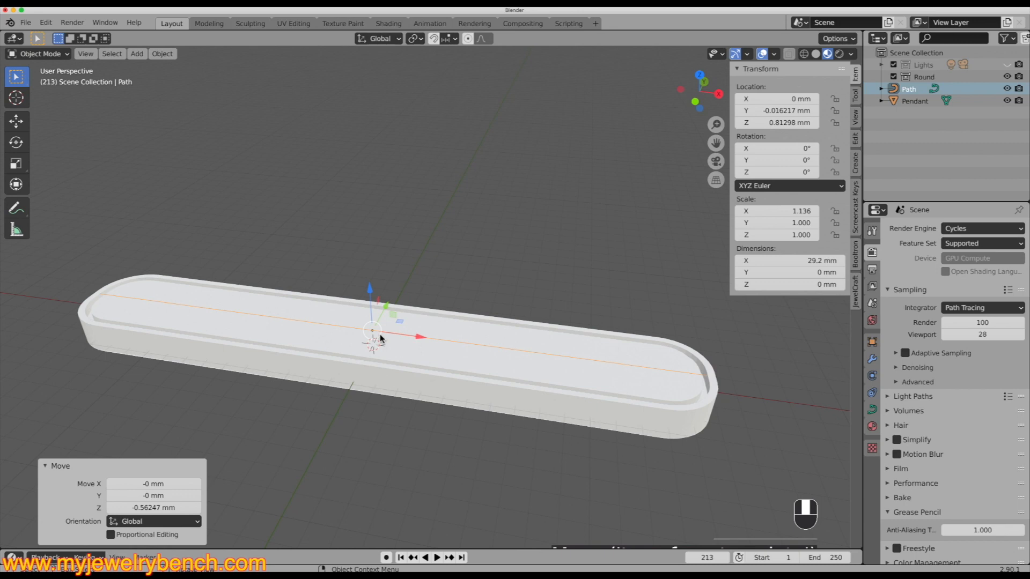
Step: In the top view, duplicate the Path curve and offset the copy about 1.2 mm in the positive Y direction
key("KP_7")
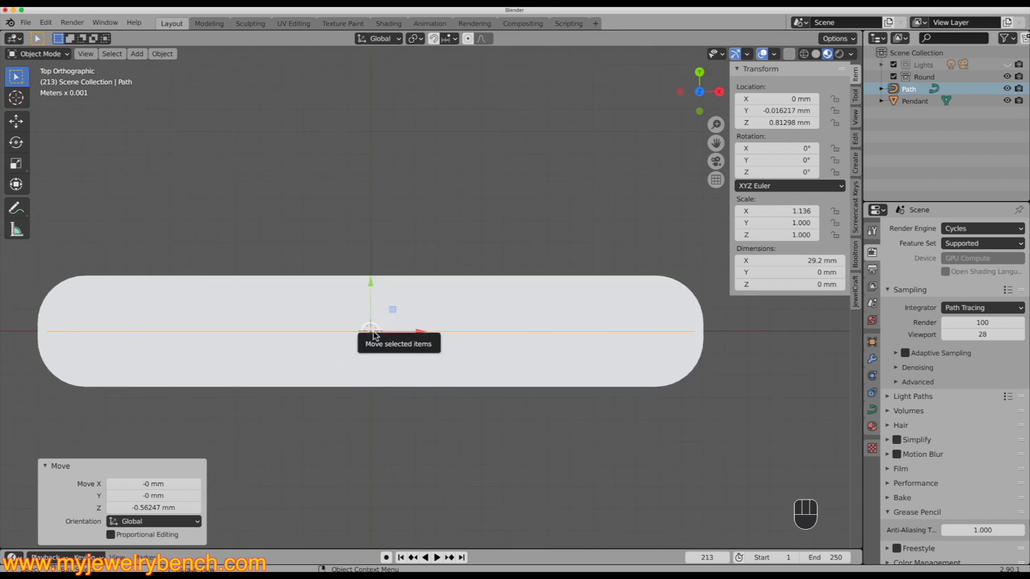
key("shift+d")
key("y")
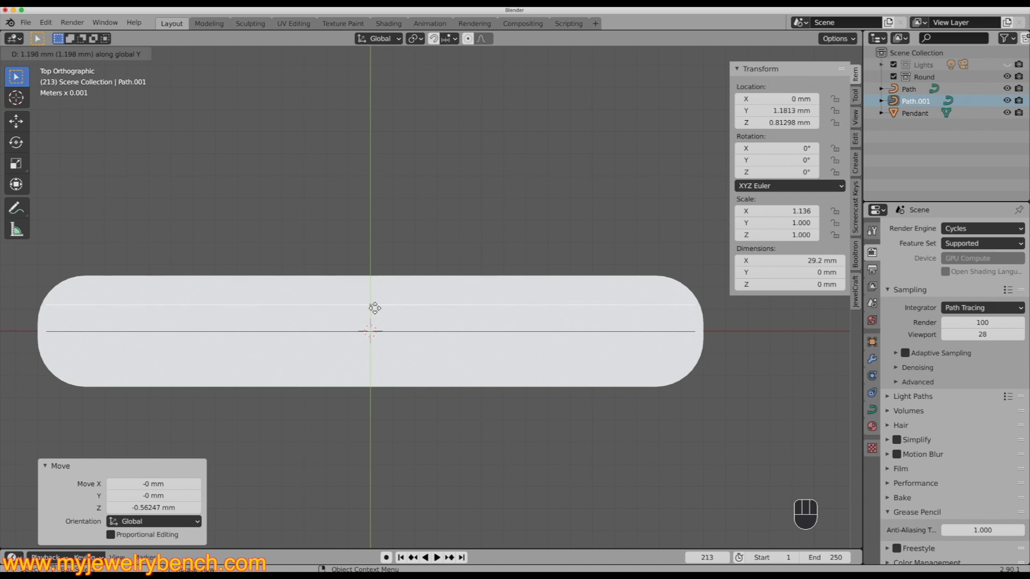
left_click(374, 308)
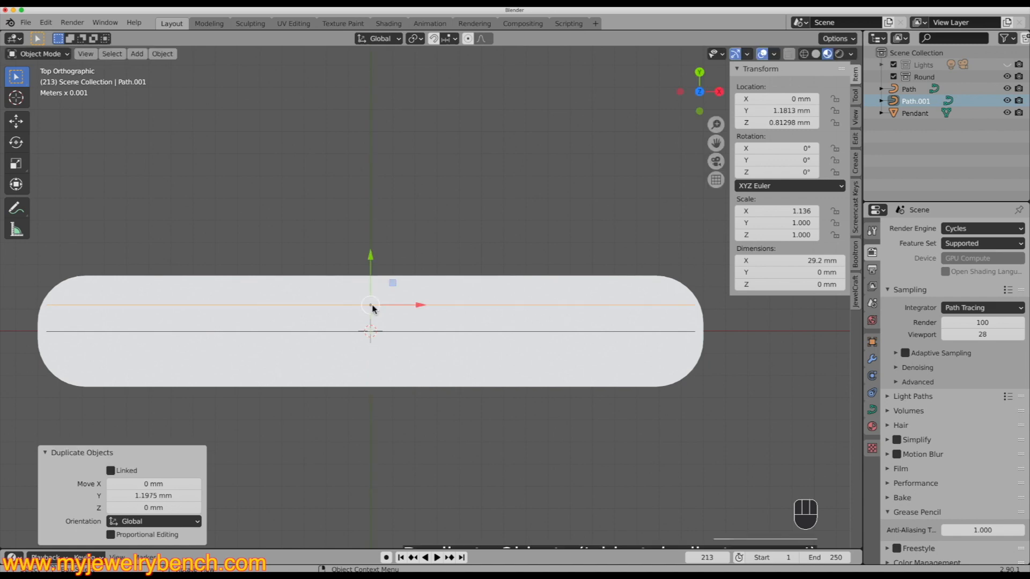
Step: Duplicate the center Path curve again and offset this copy about 1.23 mm in the negative Y direction
left_click(418, 333)
key("shift+d")
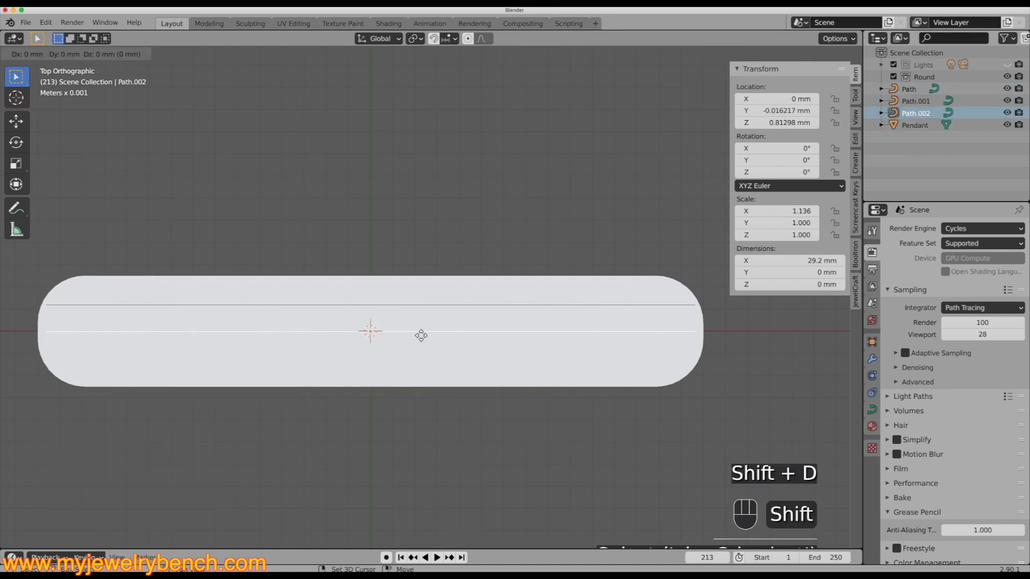
left_click(421, 362)
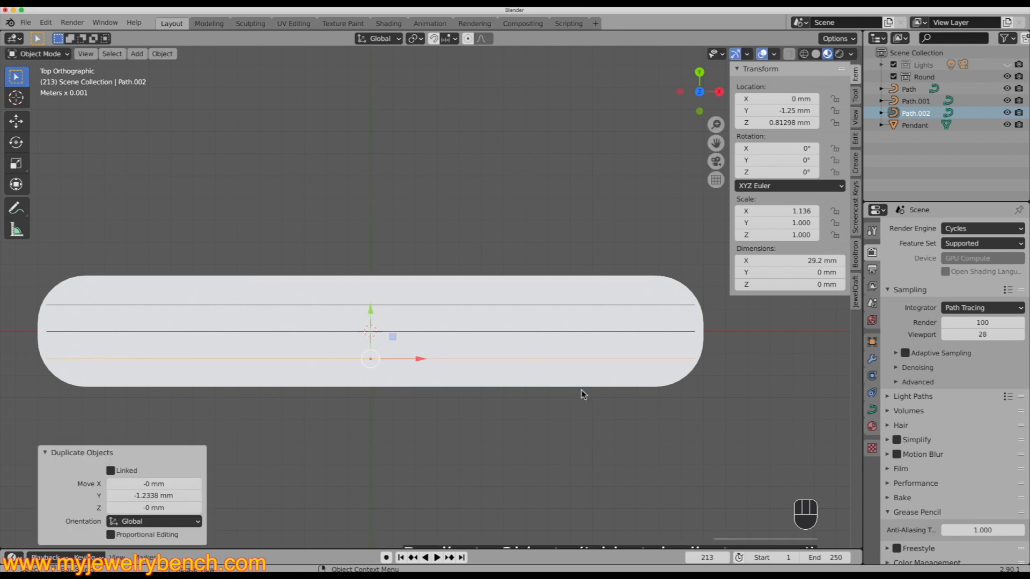
Step: Rename the positive-Y copy of the curve to "Path 2" and the negative-Y copy to "path 3"
double_click(912, 101)
type("Pa")
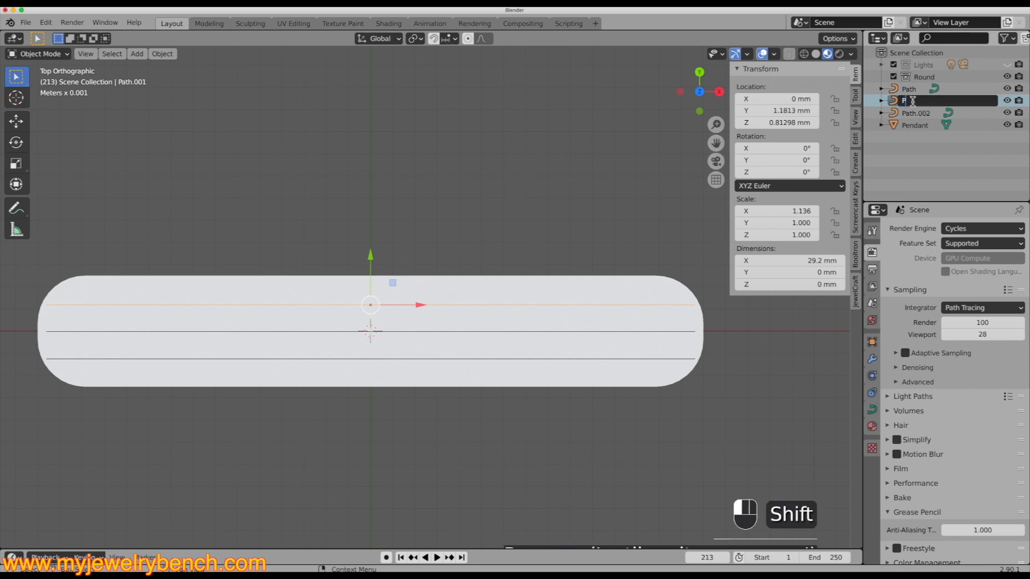
type("th 2")
key("Return")
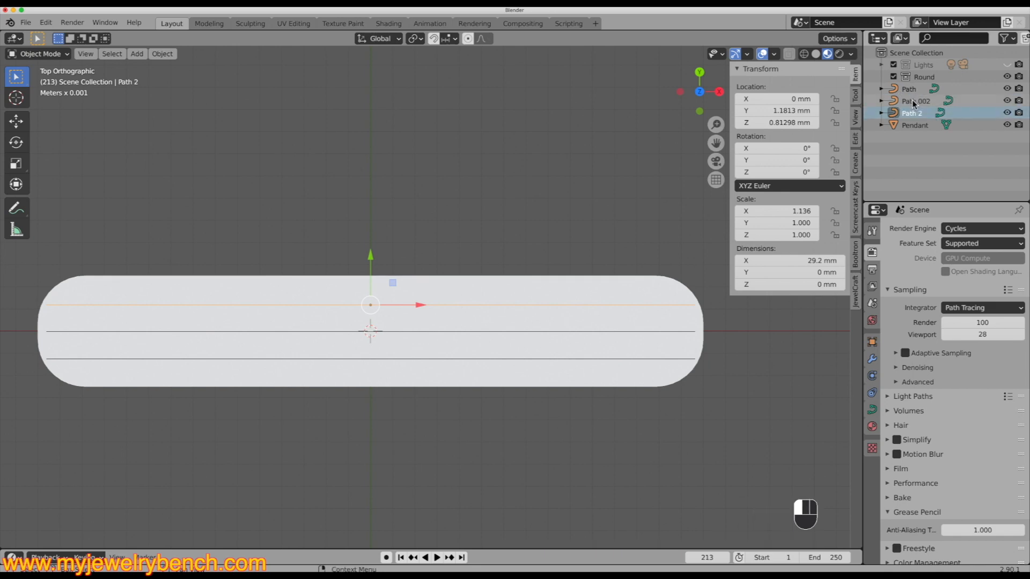
double_click(920, 102)
type("path 3")
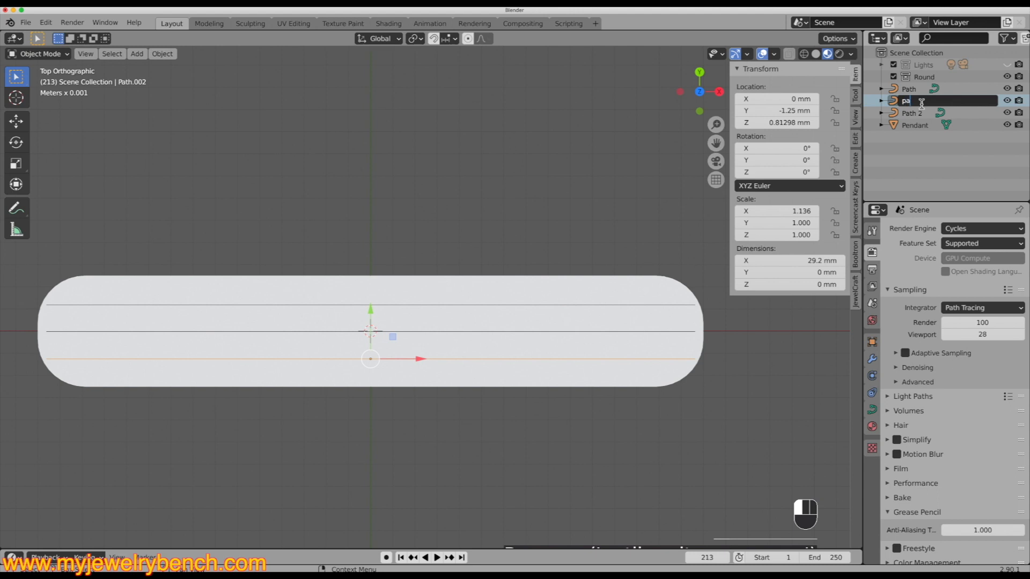
key("Return")
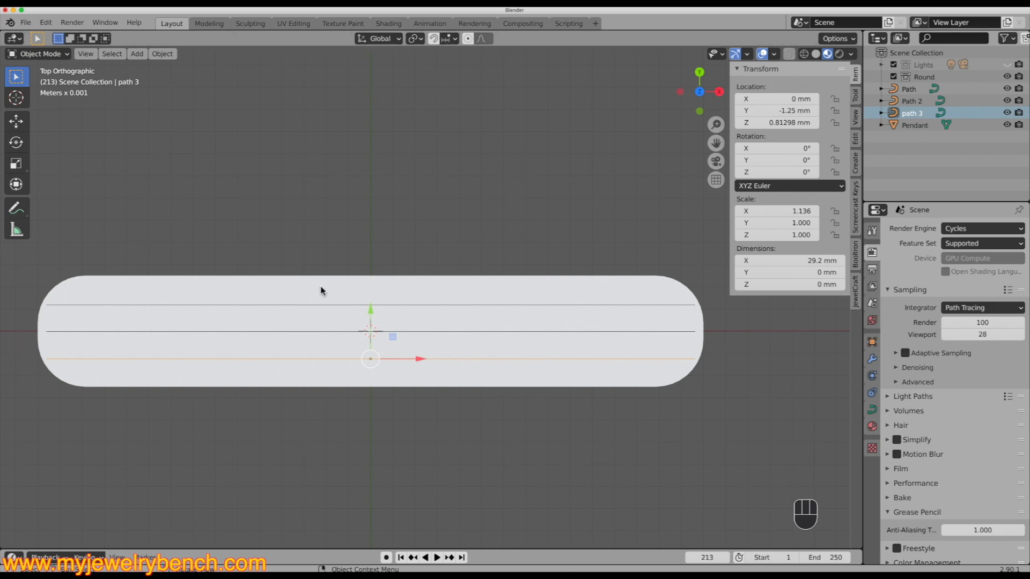
Step: Add a round diamond gem of size 1.2 mm with JewelCraft
middle_click_drag(421, 285, 423, 224)
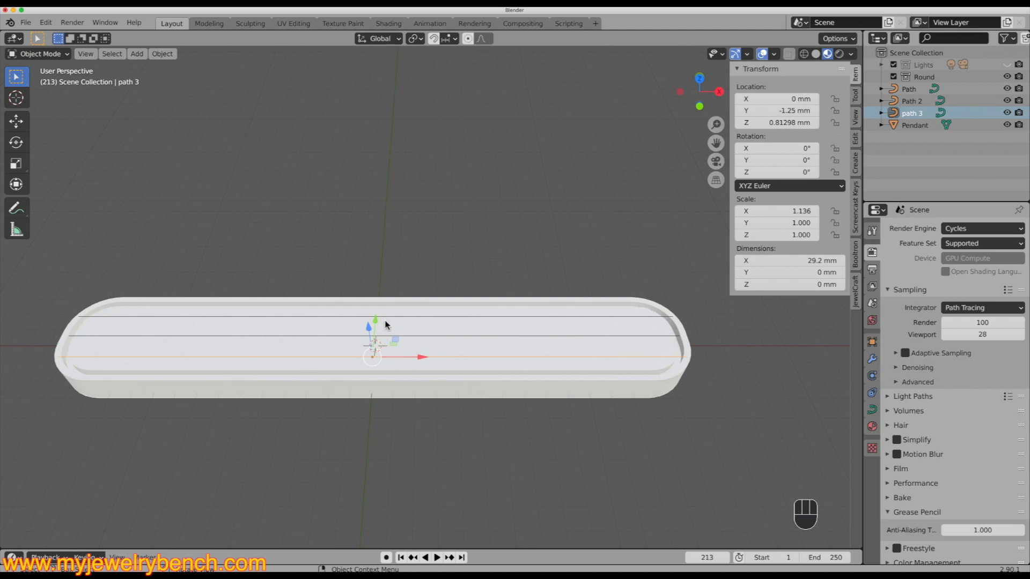
middle_click_drag(388, 326, 379, 359)
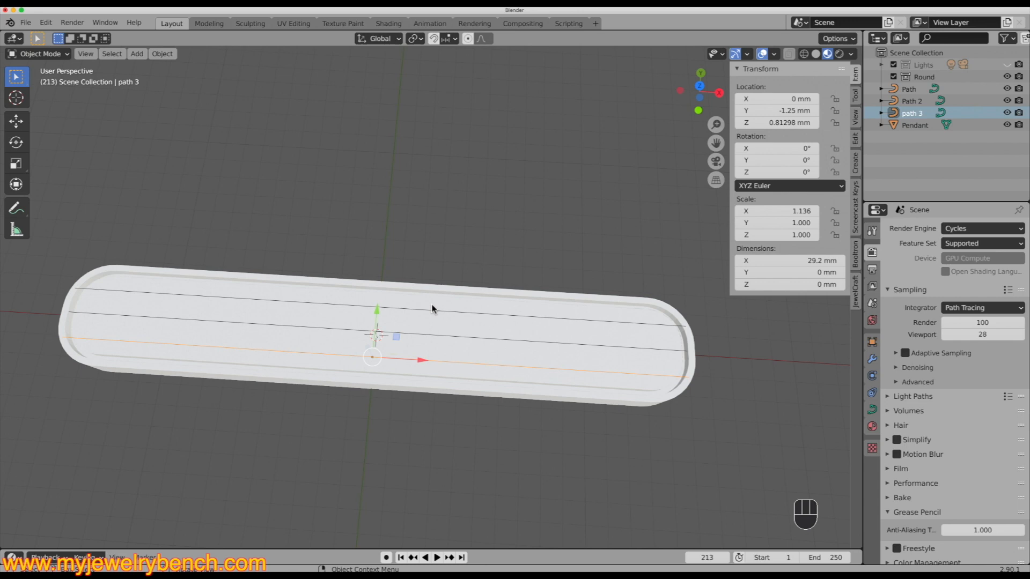
middle_click_drag(351, 279, 354, 243)
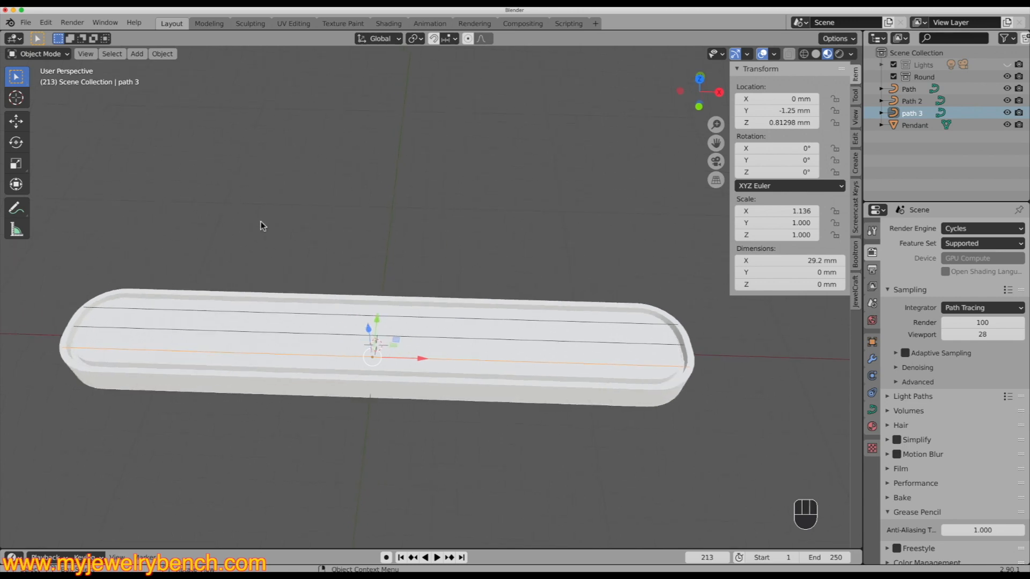
left_click(856, 294)
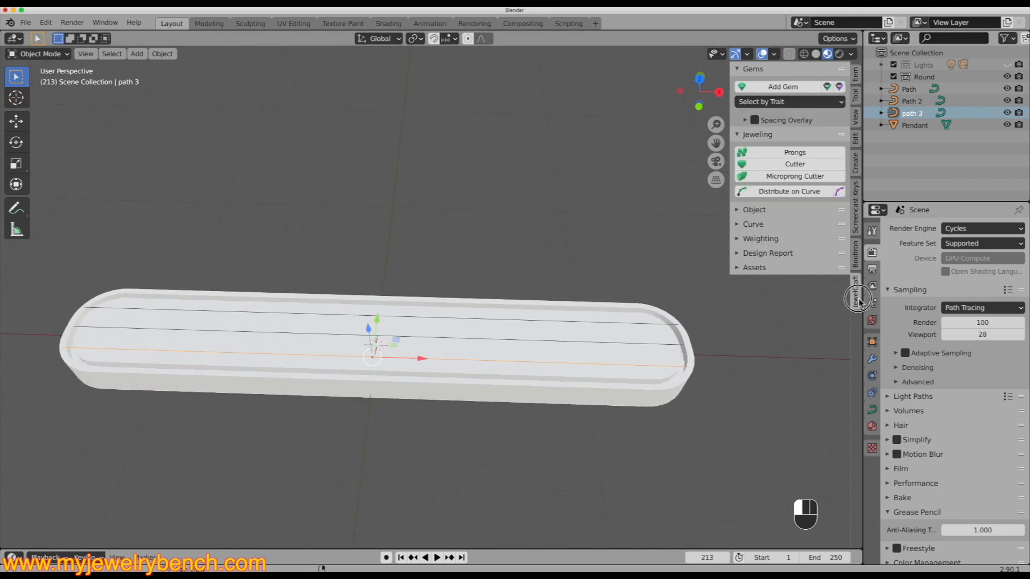
left_click(803, 88)
left_click(834, 110)
type("1.2")
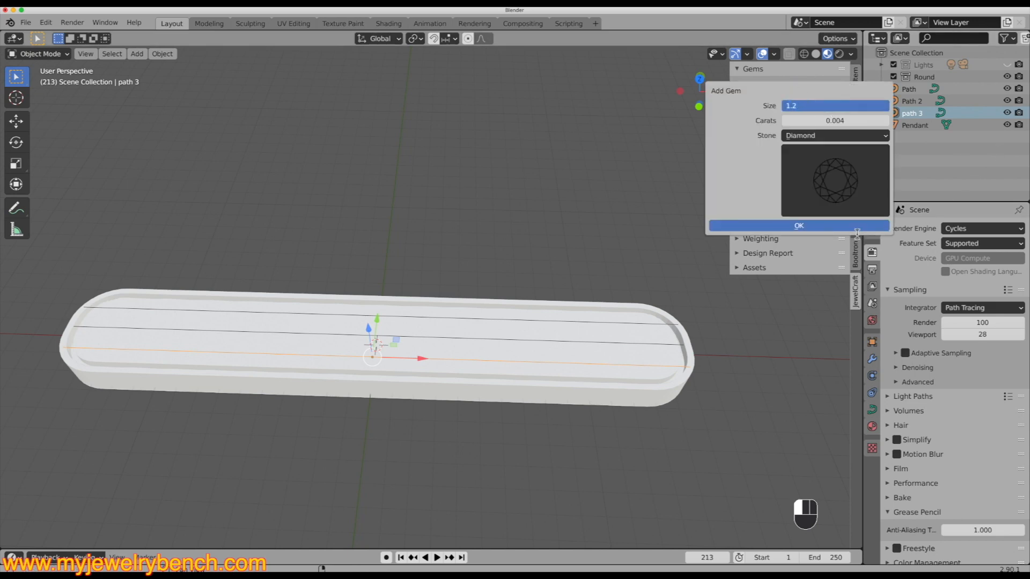
left_click(790, 226)
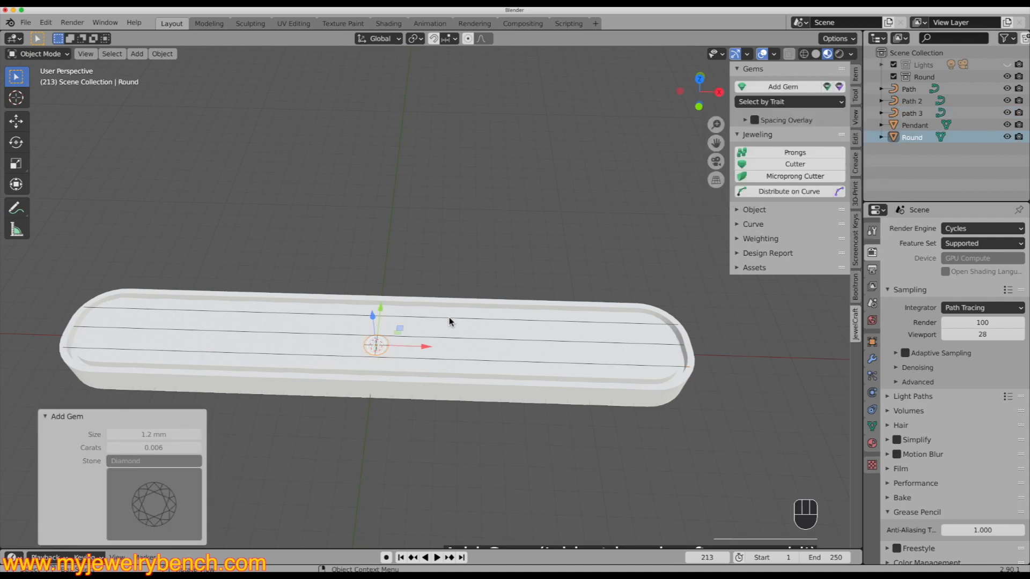
Step: Distribute the round gem along the center Path curve using Distribute on Curve
mouse_move(355, 336)
middle_mouse_down()
mouse_move(368, 291)
mouse_move(356, 340)
middle_mouse_up()
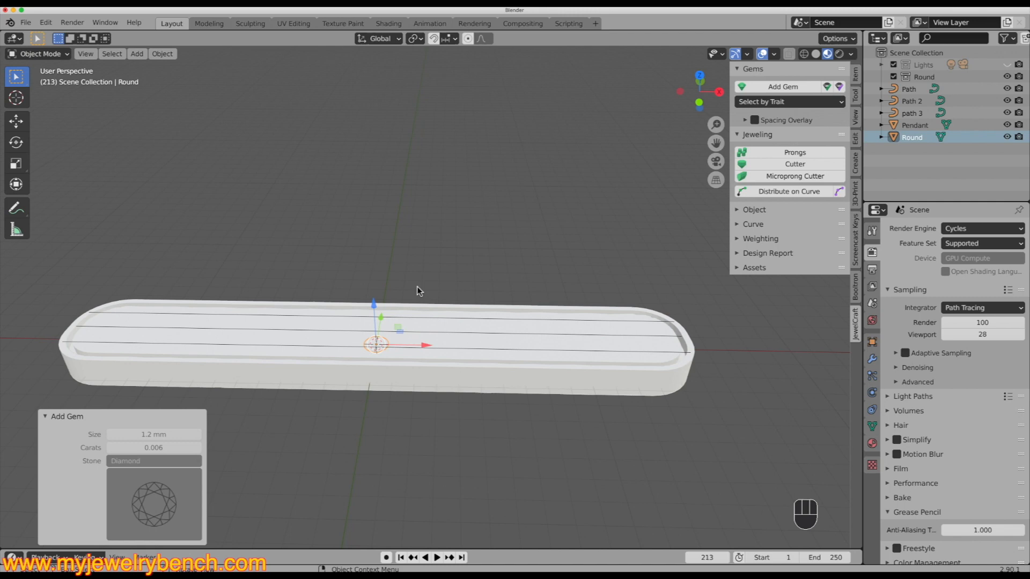
scroll(359, 346, "up", 3)
scroll(359, 345, "down", 4)
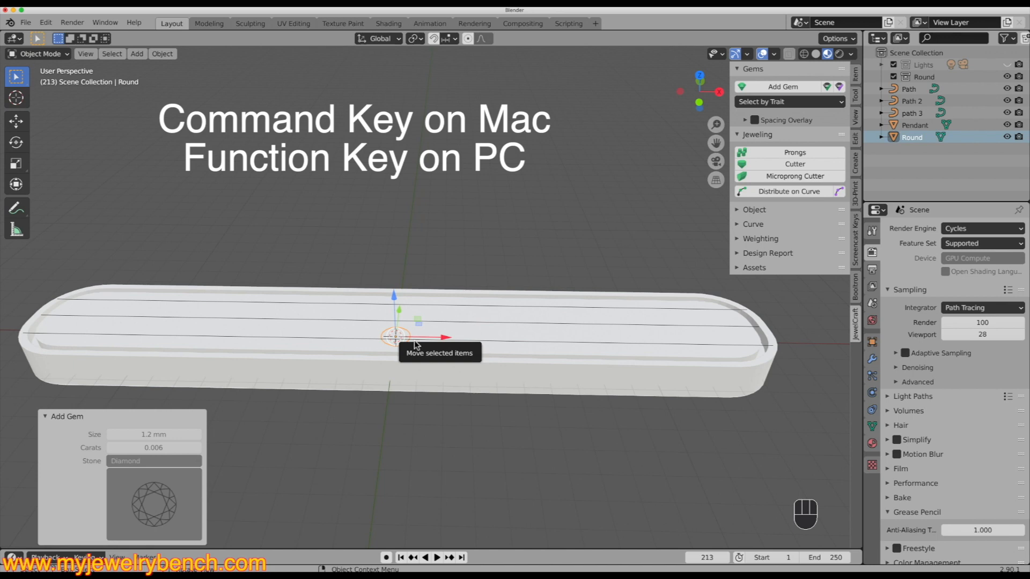
key("super")
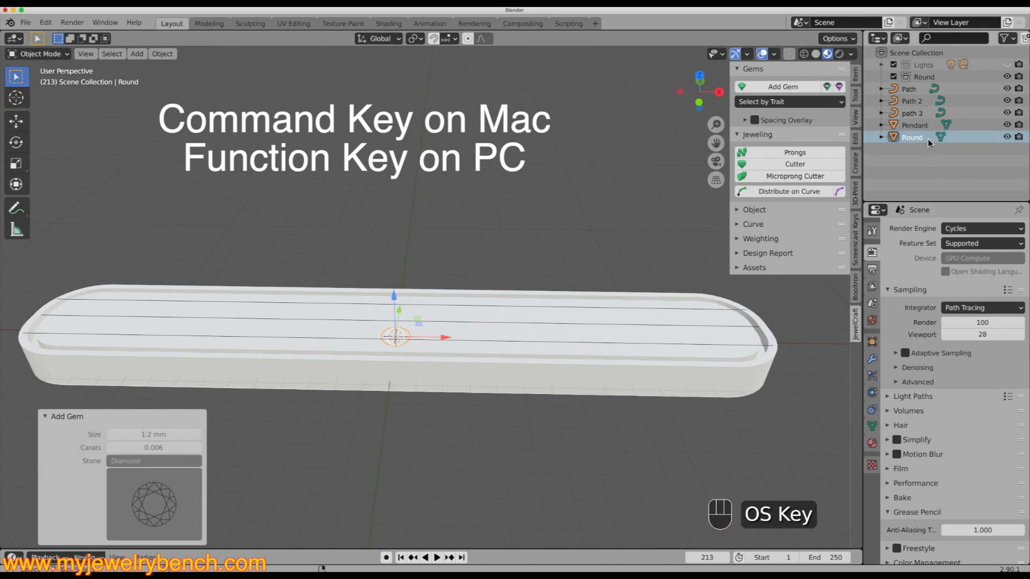
left_click(910, 90, "super")
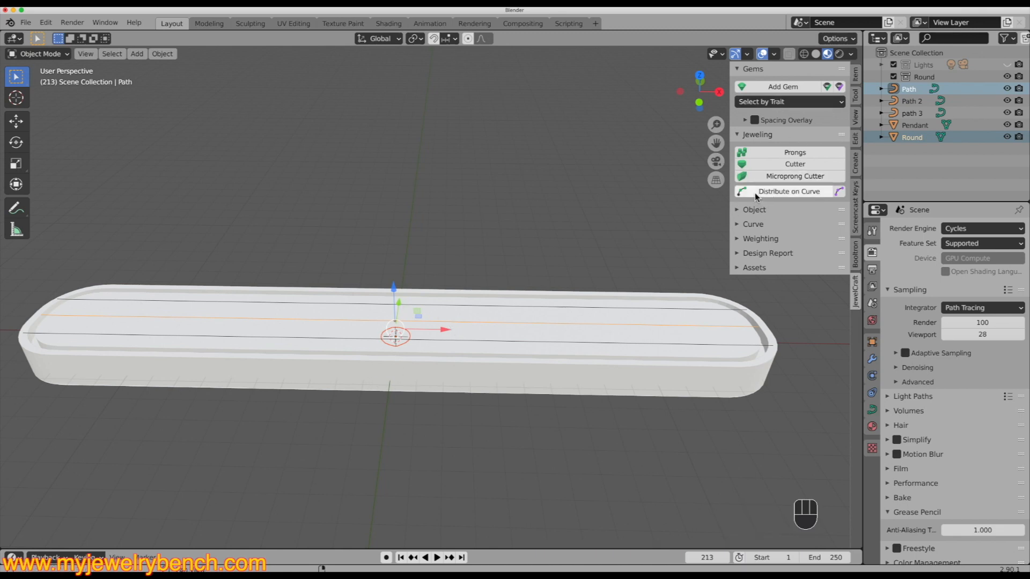
left_click(801, 192)
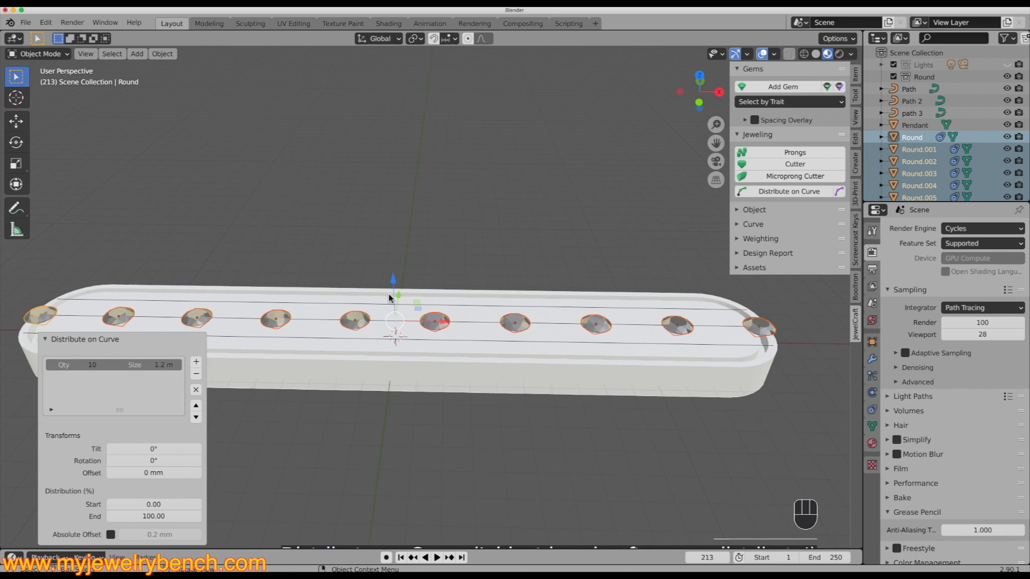
Step: Set the quantity of gems distributed on the center curve to 17
middle_click_drag(391, 299, 398, 220)
middle_click_drag(400, 336, 399, 424)
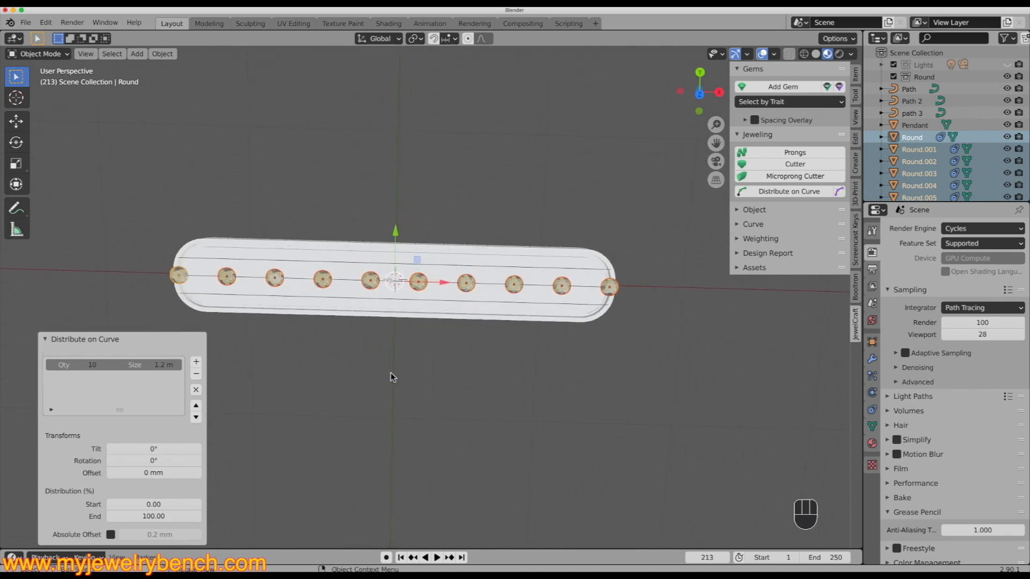
scroll(384, 350, "up", 4)
scroll(395, 324, "down", 1)
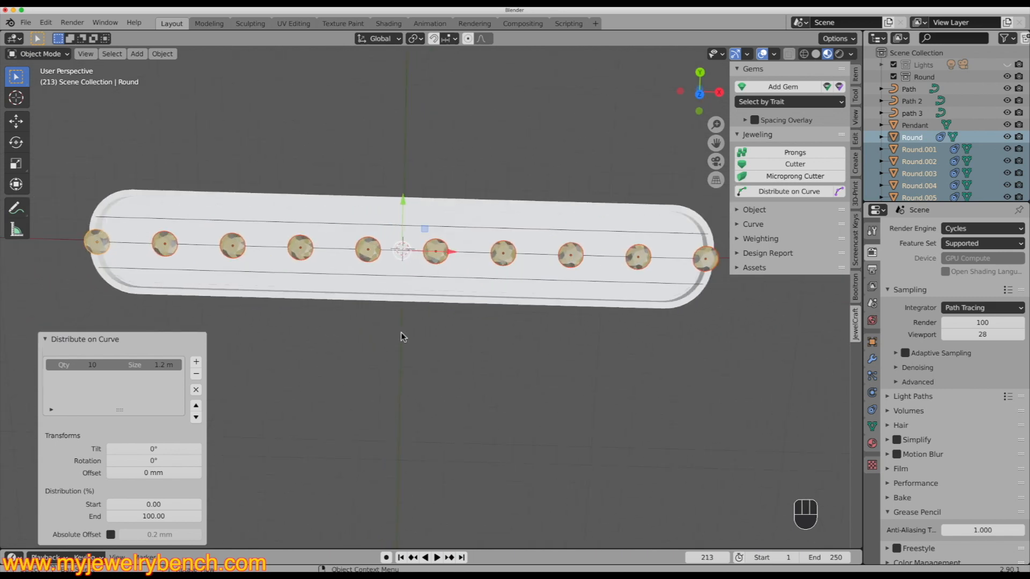
left_click(107, 365)
left_click(108, 365)
left_click(107, 365)
left_click(108, 365)
left_click(107, 365)
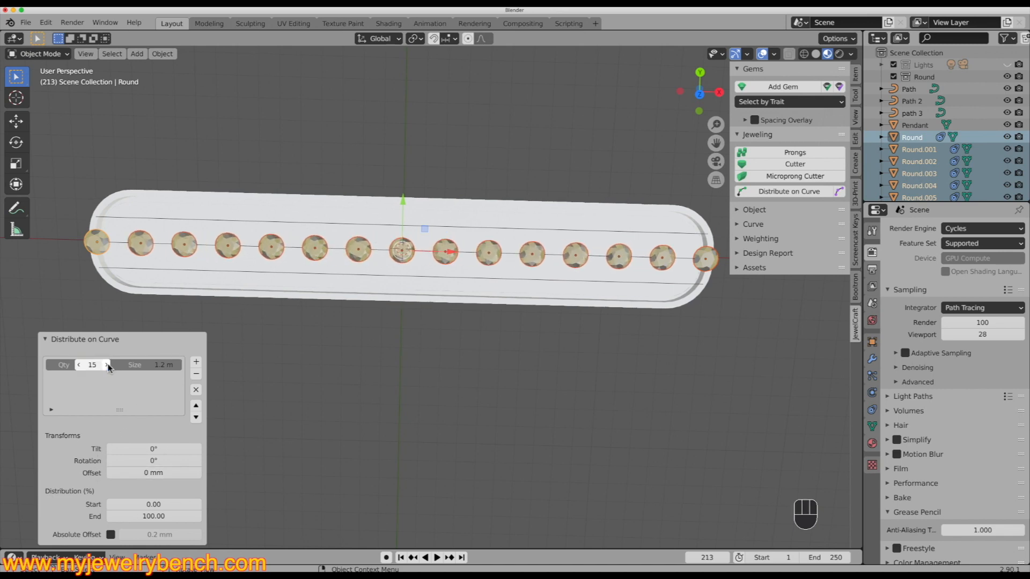
left_click(108, 365)
left_click(107, 365)
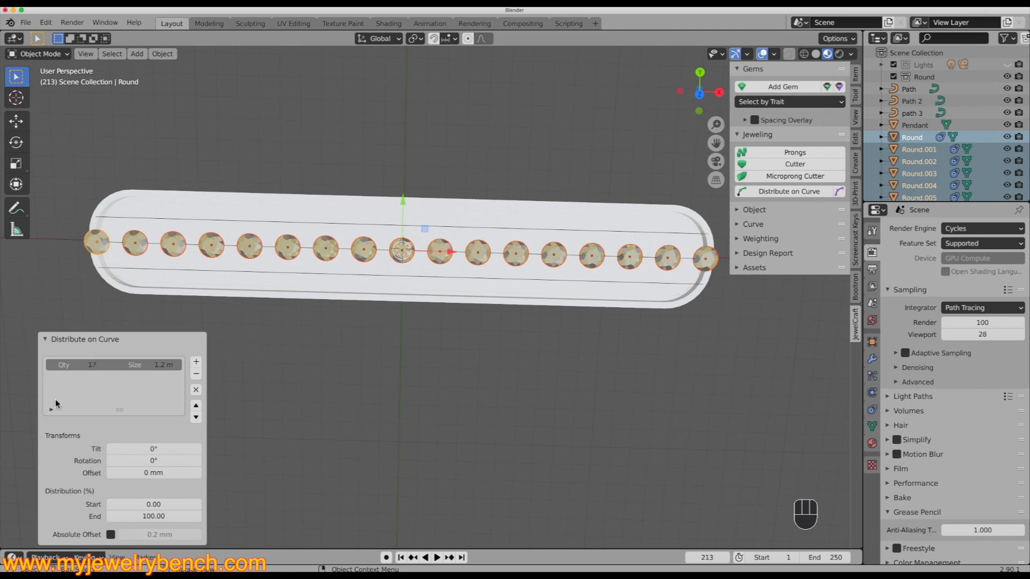
Step: Set the center gem row's distribution range to start at 3.10% and end at 96.90%
left_click_drag(143, 507, 161, 507)
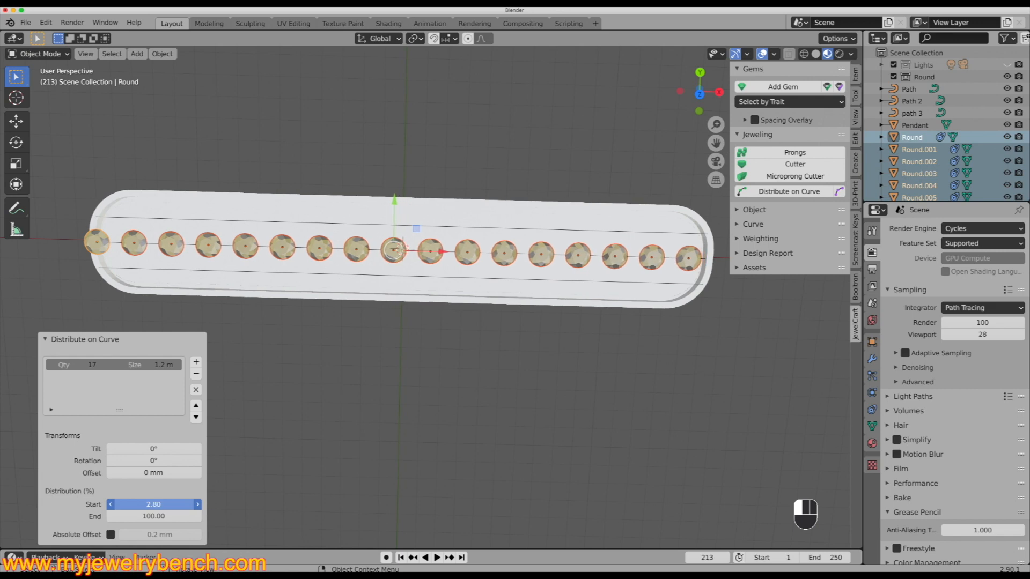
left_click_drag(161, 508, 162, 508)
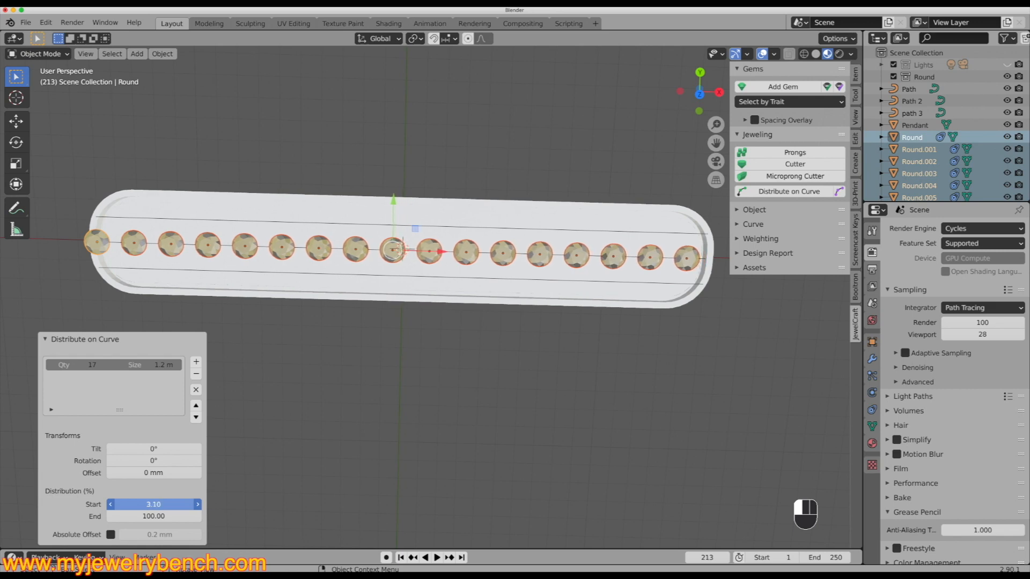
left_click_drag(143, 518, 143, 516)
middle_click_drag(339, 471, 341, 419)
scroll(397, 277, "up", 3)
scroll(394, 292, "down", 2)
mouse_move(381, 314)
middle_mouse_down()
mouse_move(398, 314)
mouse_move(450, 267)
mouse_move(405, 278)
mouse_move(375, 317)
middle_mouse_up()
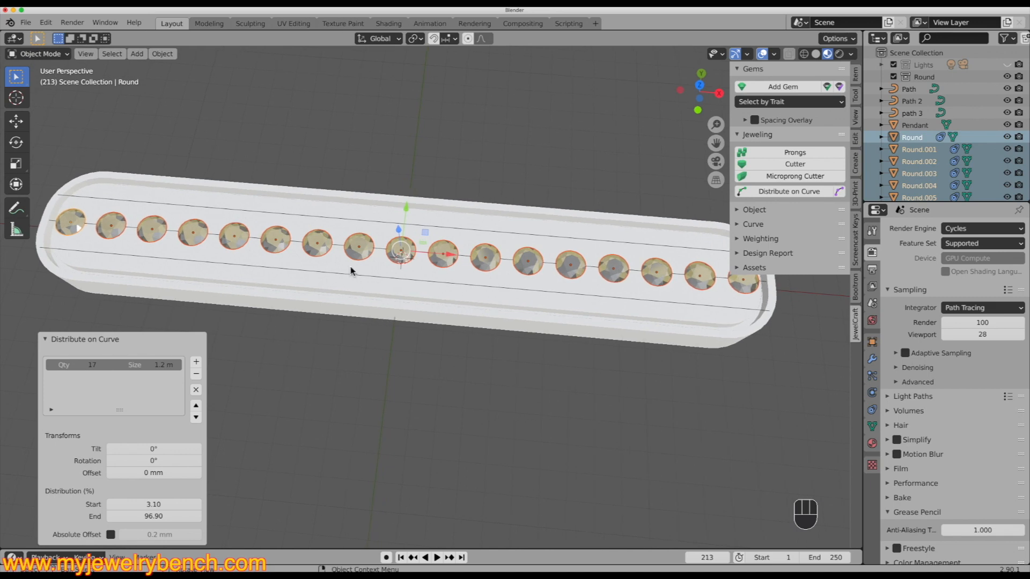
Step: Change the center row's gem size to 1.3 mm and its quantity to 18
middle_click_drag(351, 274, 357, 284)
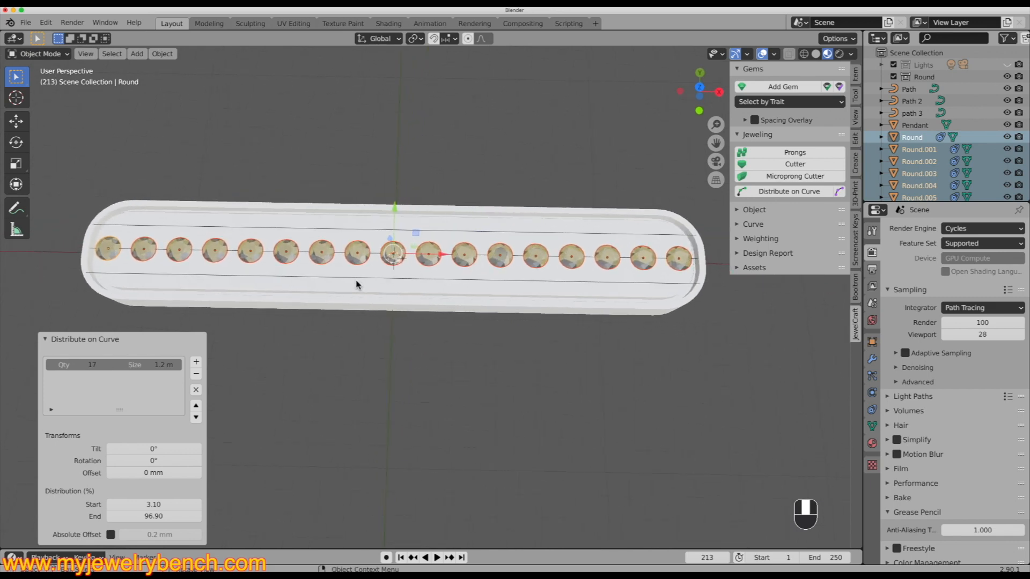
left_click(178, 366)
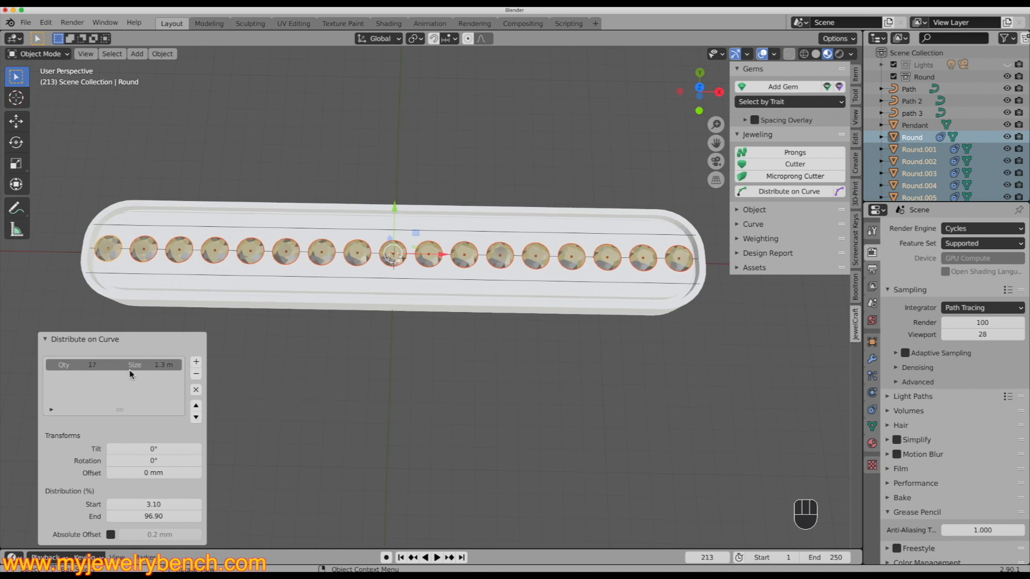
left_click(92, 365)
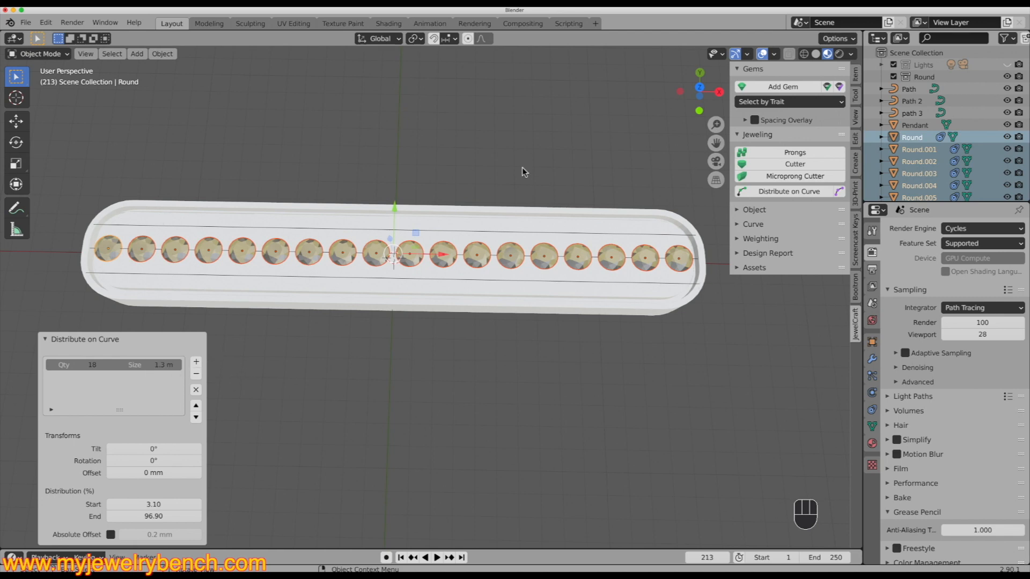
Step: Add a new round diamond gem of size 1.3 mm for the second row
left_click(780, 87)
left_click(799, 110)
type("1.")
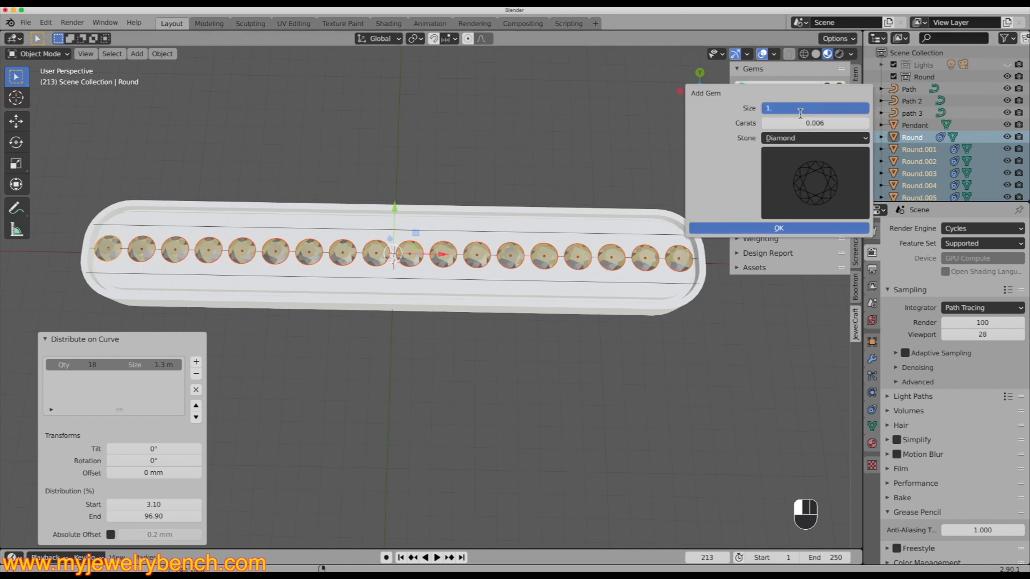
left_click(781, 228)
middle_click_drag(401, 245, 421, 252)
scroll(397, 252, "up", 4)
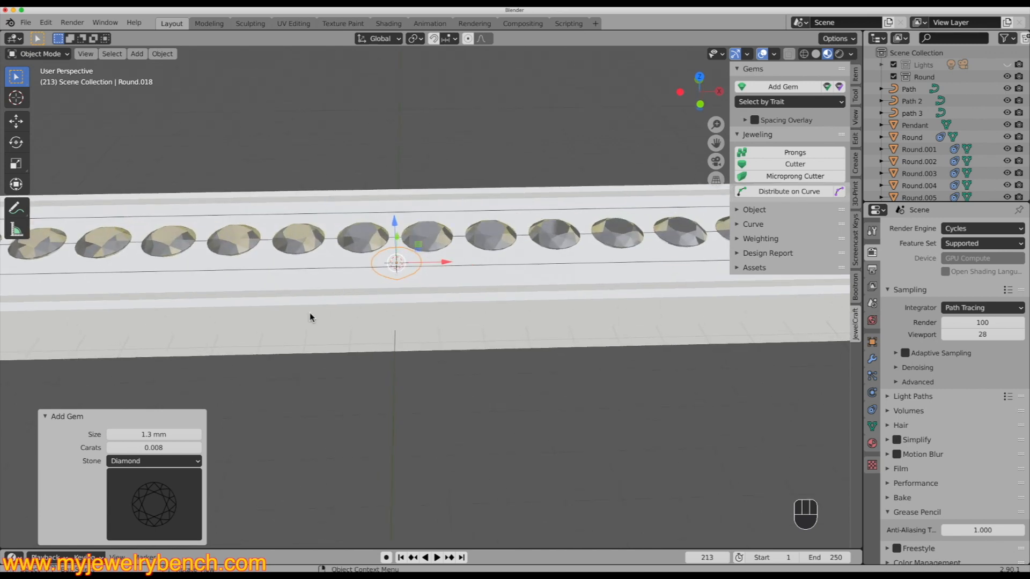
scroll(384, 264, "down", 1)
scroll(385, 264, "down", 1)
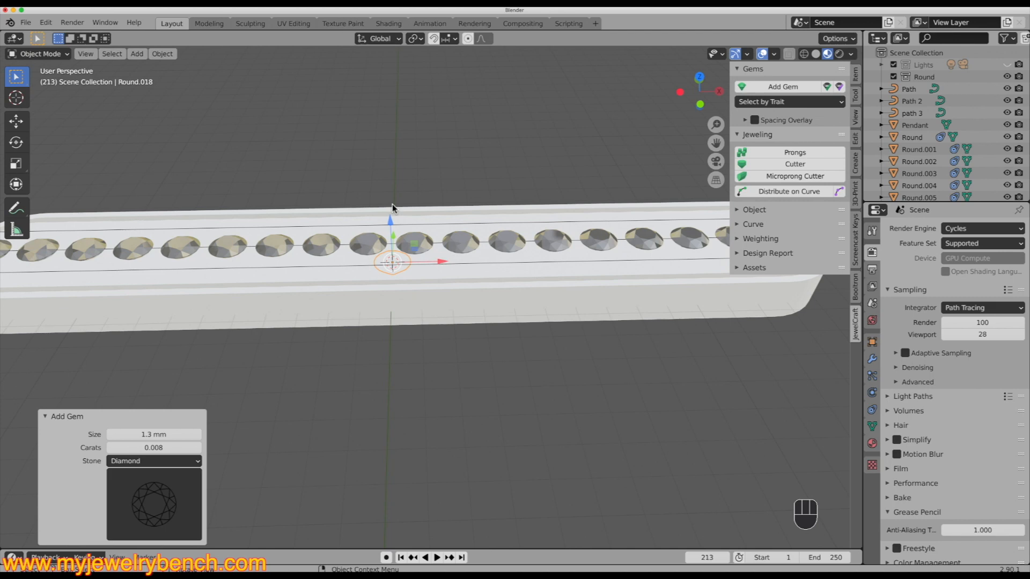
Step: Distribute the new 1.3 mm gem along the Path 2 curve using Distribute on Curve
key("super")
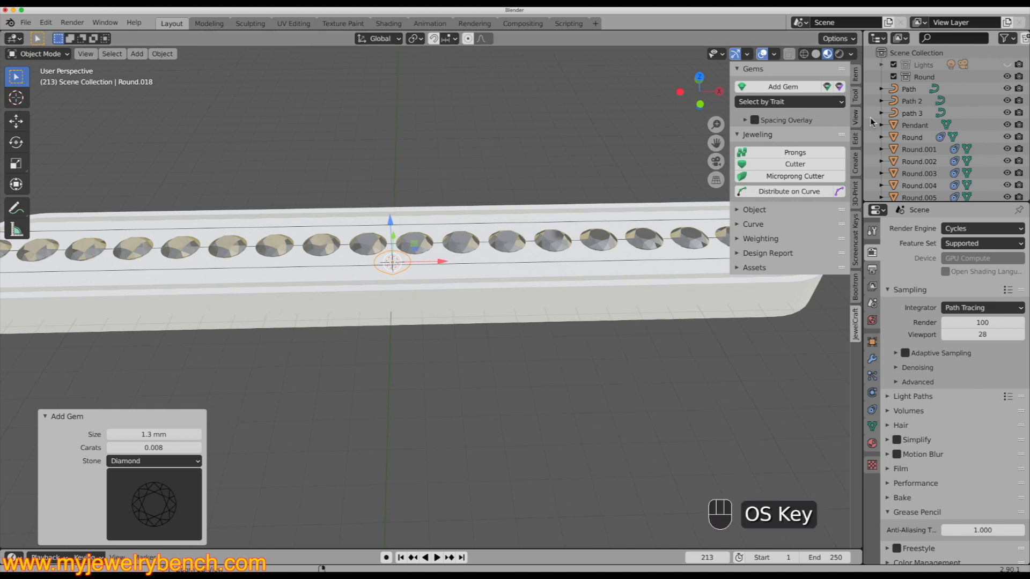
left_click(912, 102)
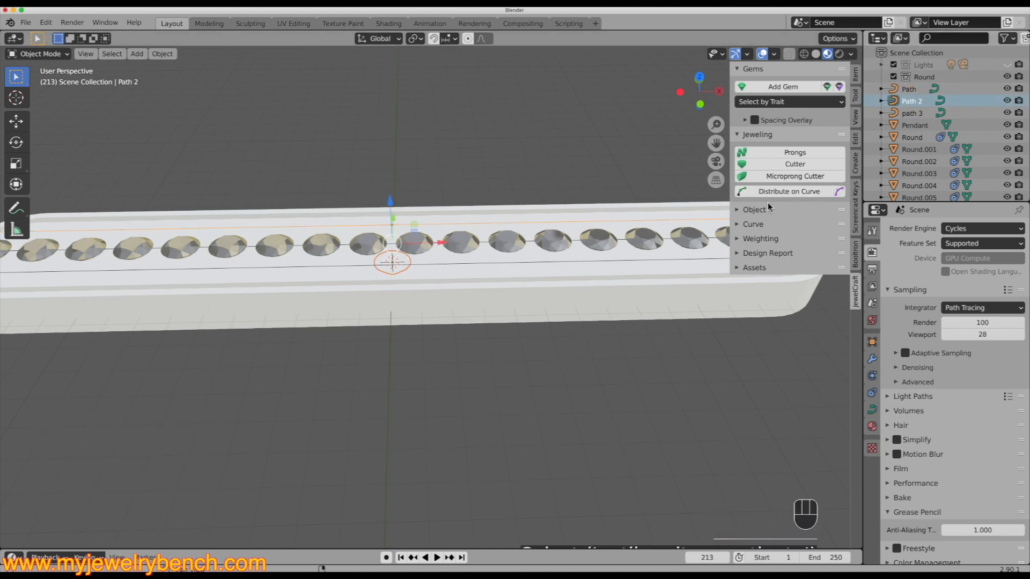
left_click(792, 194)
middle_click_drag(361, 294, 419, 276)
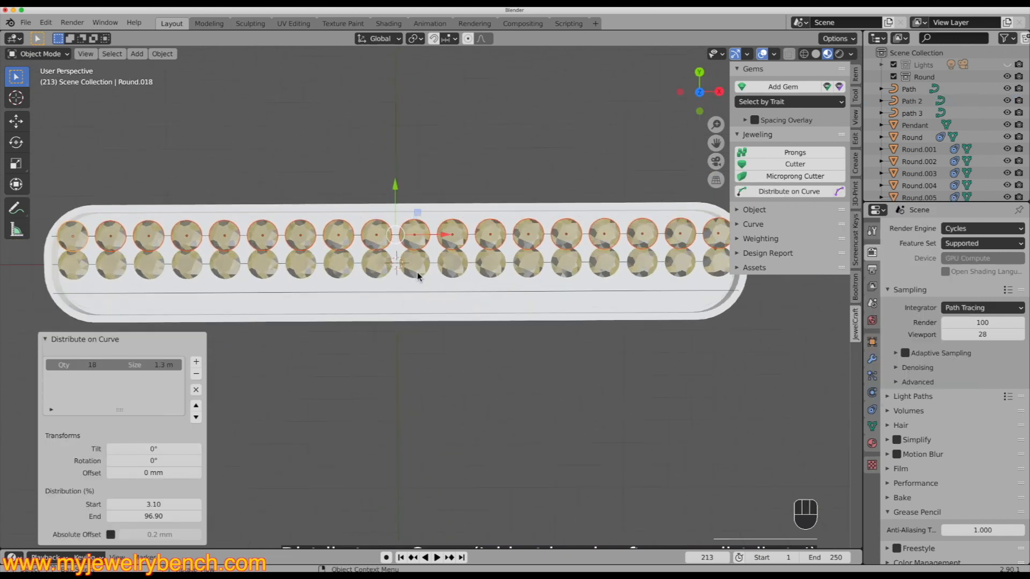
Step: Set the Path 2 row to 17 gems, with the distribution starting at 5.60% and ending at 94.25%
left_click_drag(154, 504, 131, 521)
left_click(78, 365)
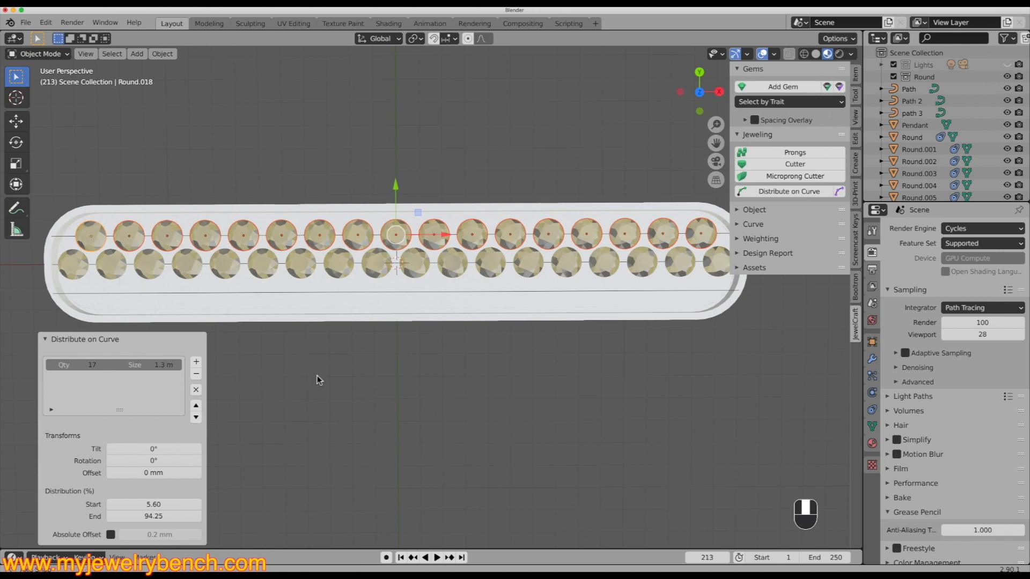
middle_click_drag(317, 376, 326, 339)
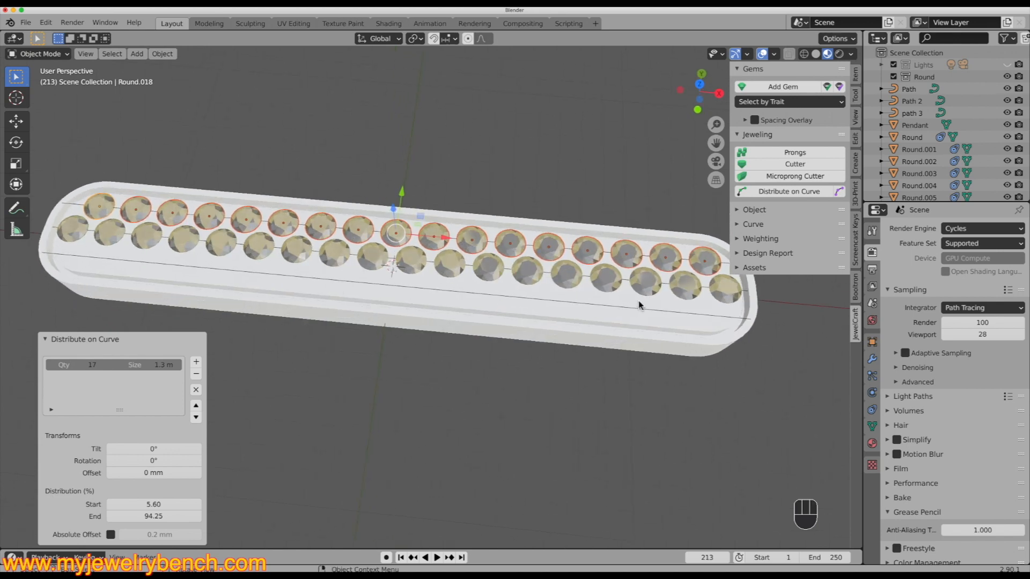
Step: Add another 1.3 mm round diamond and distribute it along the path 3 curve with 17 gems from 5.60% to 94.25%
left_click(802, 85)
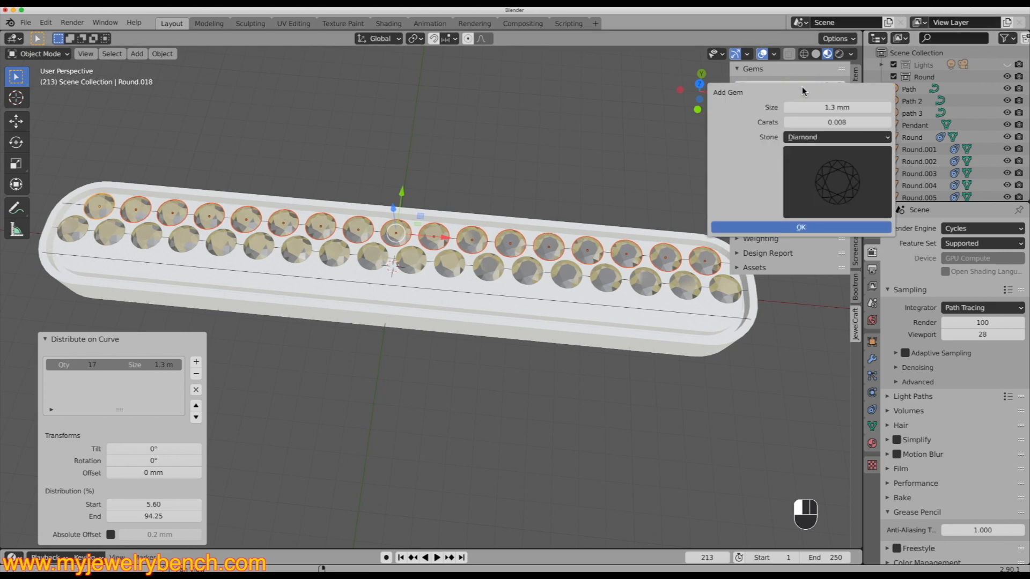
left_click(805, 228)
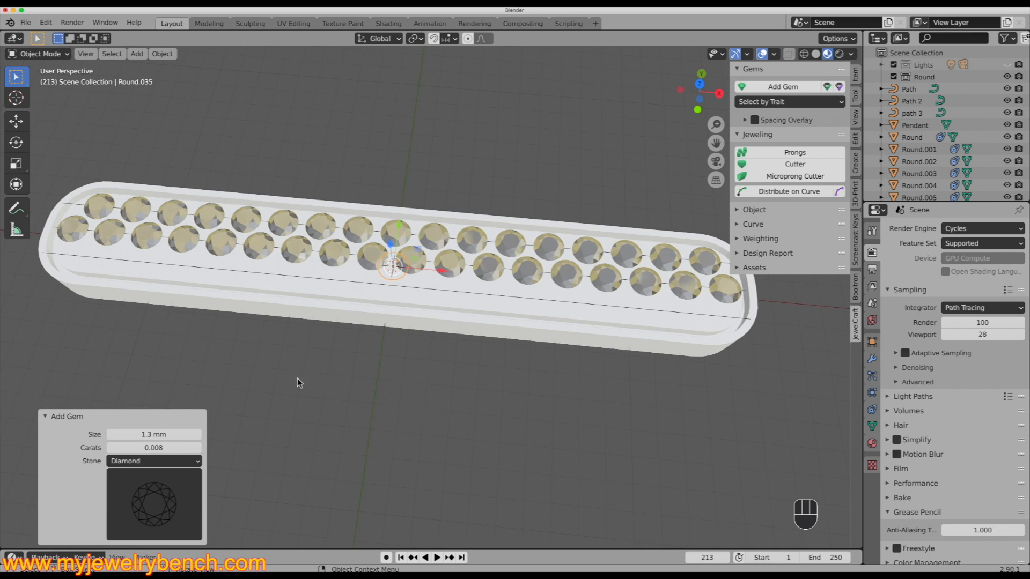
key("super")
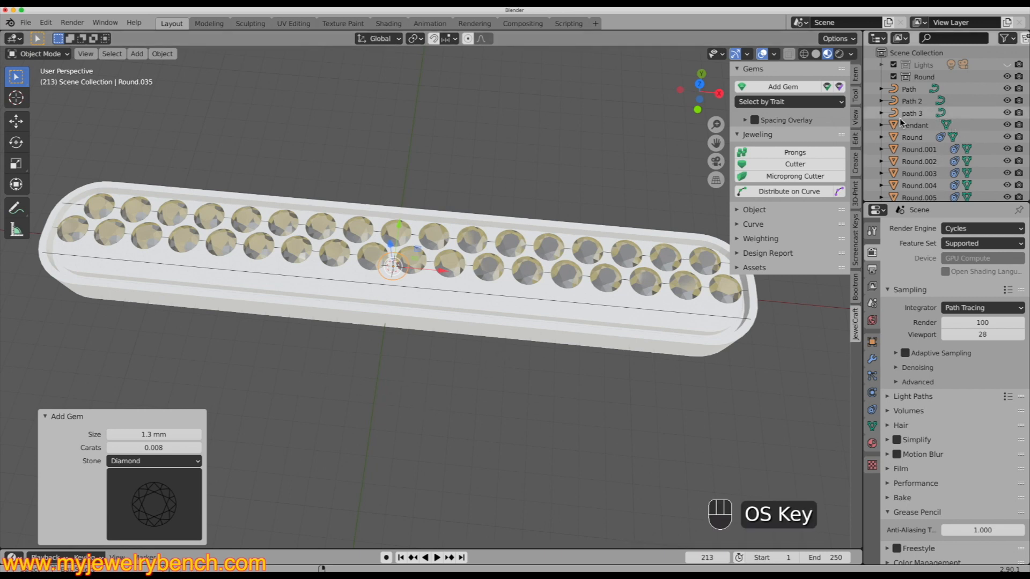
left_click(907, 114)
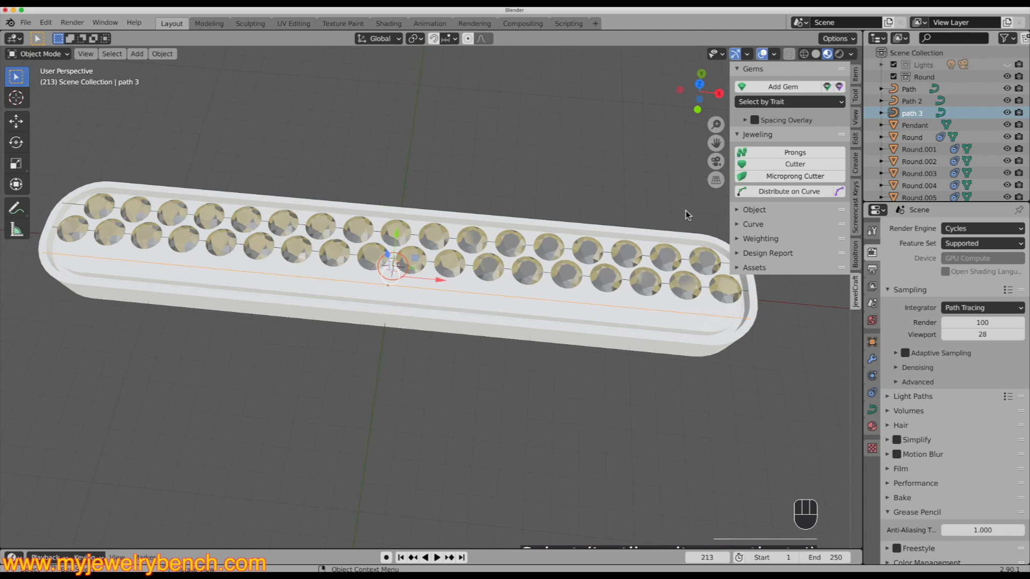
left_click(805, 193)
middle_click_drag(89, 263, 274, 413)
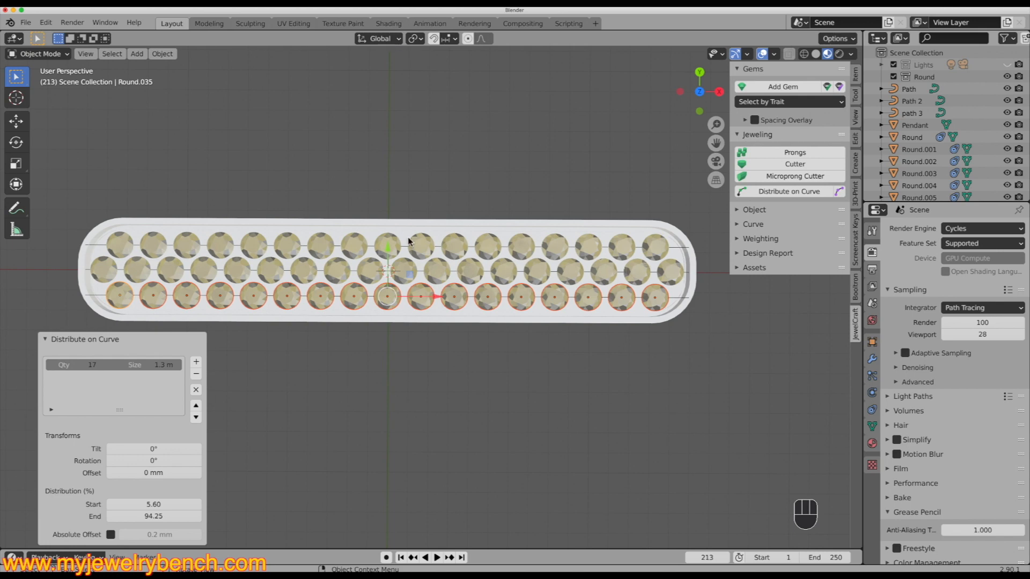
Step: Select all the diamonds on the pendant by their stone trait, using one gem as the reference
middle_click_drag(348, 418, 366, 302)
left_click(167, 288)
middle_click_drag(410, 335, 439, 369)
left_click(407, 310)
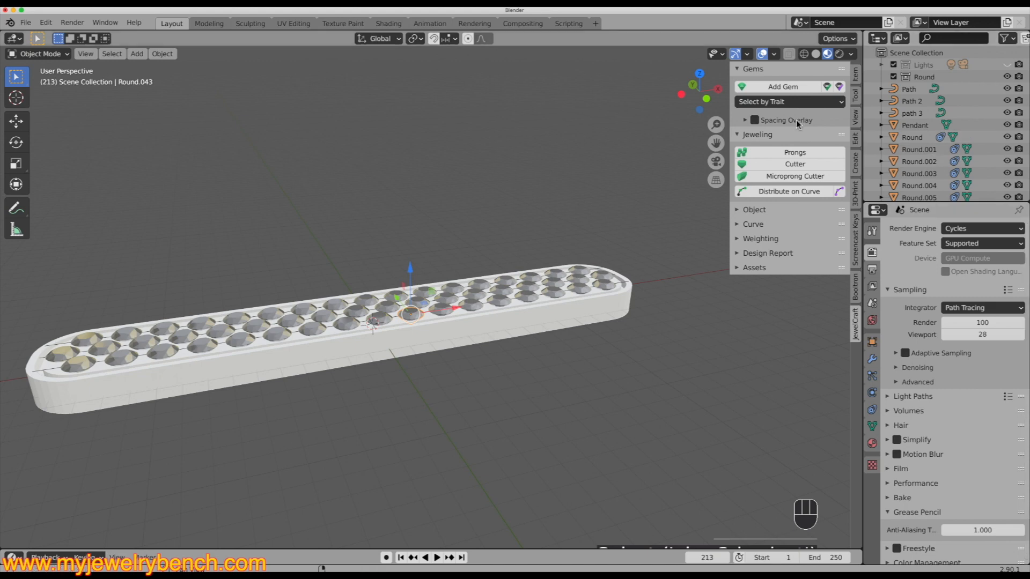
left_click(787, 103)
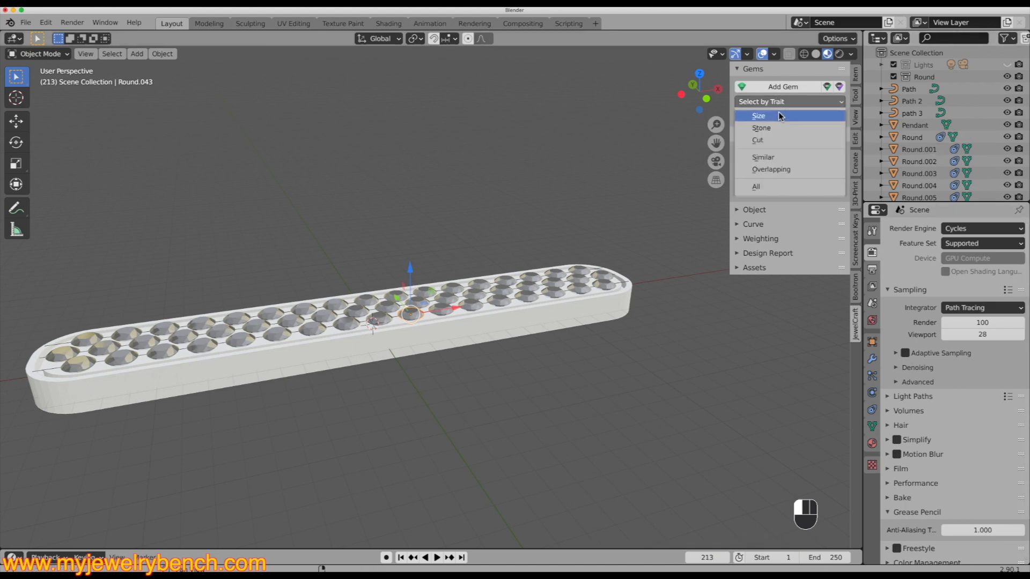
left_click(762, 128)
middle_click_drag(333, 343, 349, 349)
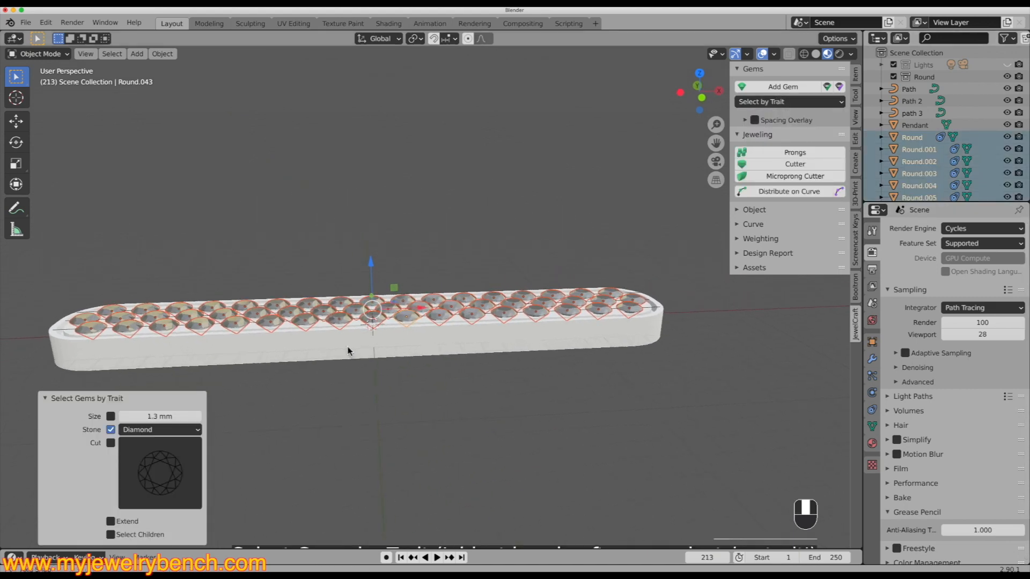
Step: Lower all selected gems about 0.27 mm along Z into the pendant, using a wireframe front view
left_click(803, 53)
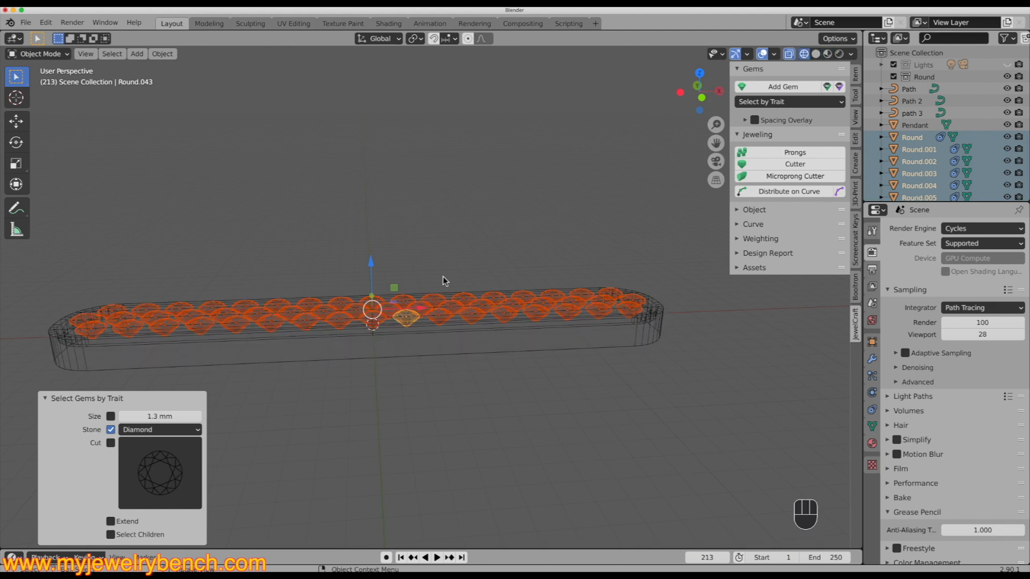
middle_click_drag(405, 301, 407, 276)
key("KP_1")
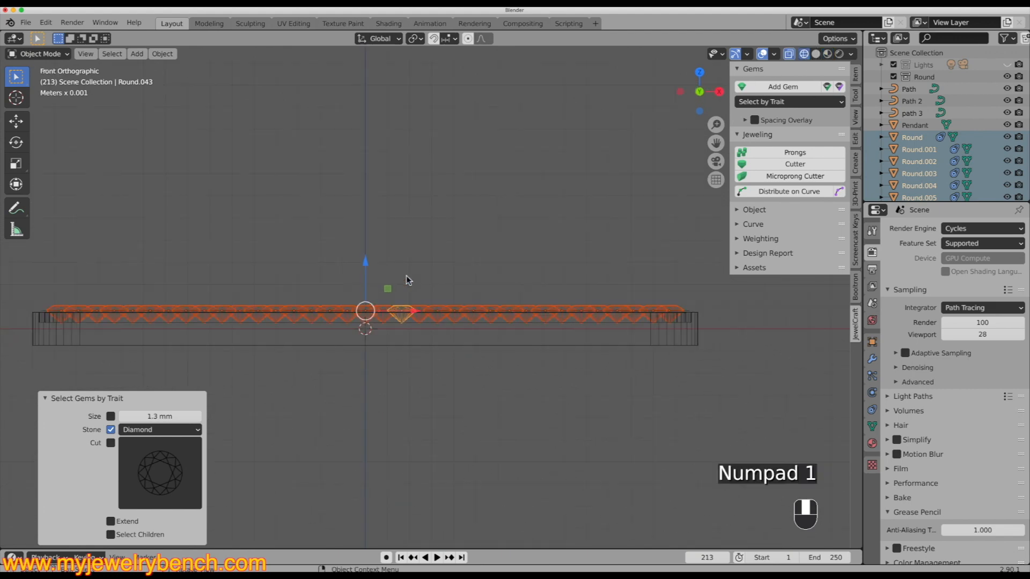
left_click_drag(366, 264, 367, 275)
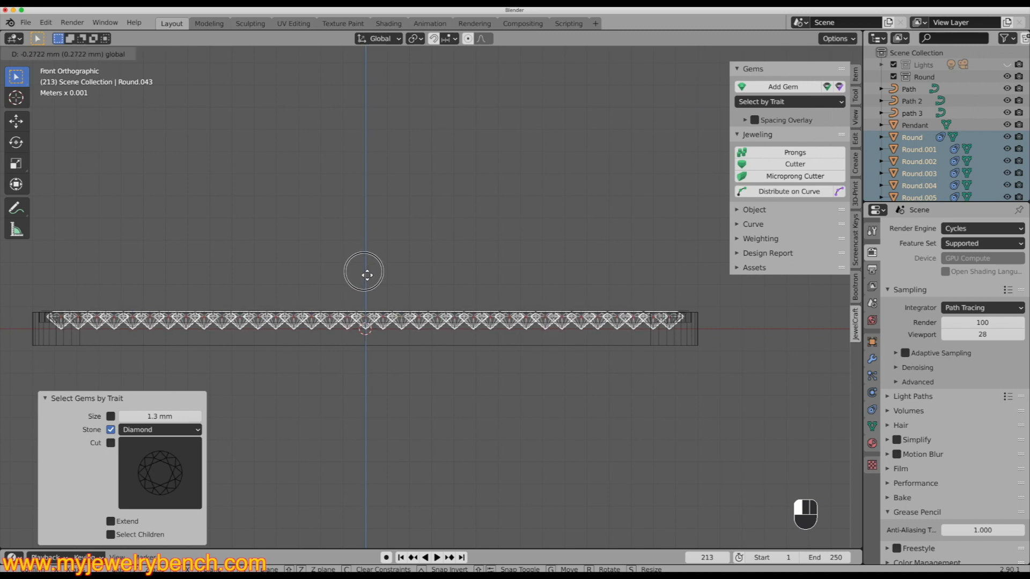
left_click_drag(367, 275, 367, 275)
middle_click_drag(367, 275, 432, 298)
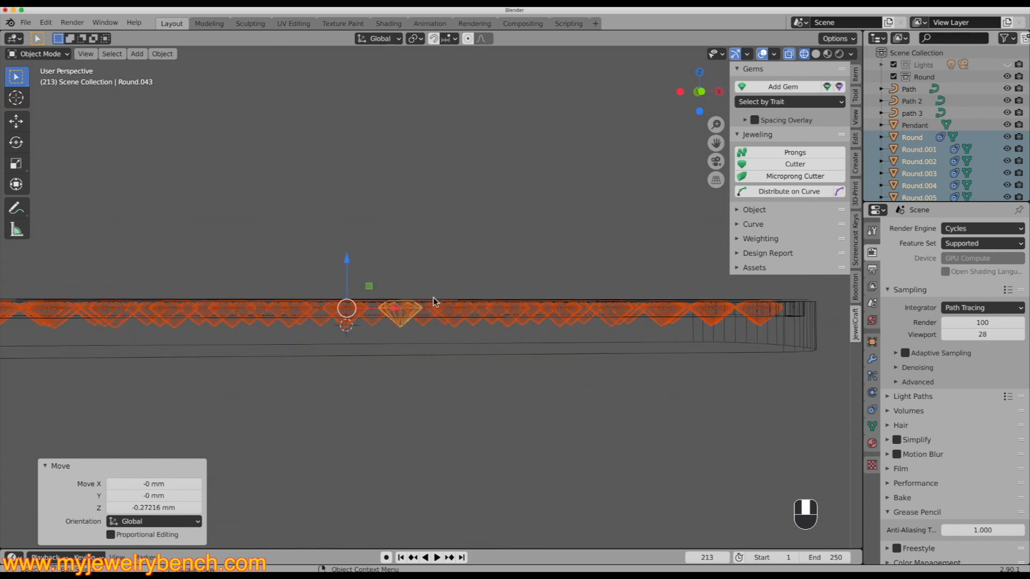
middle_click_drag(374, 294, 375, 335)
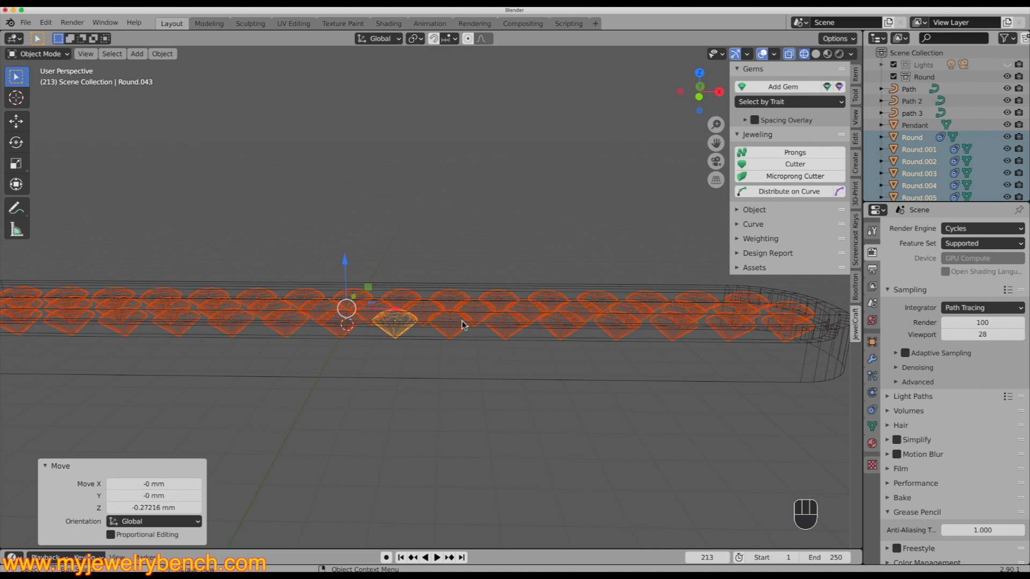
middle_click_drag(295, 268, 295, 301)
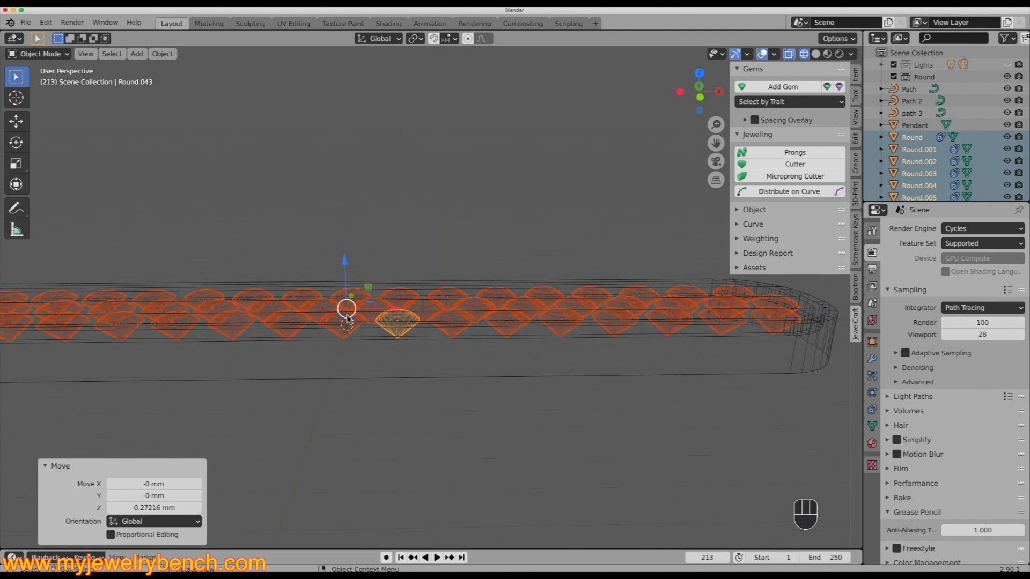
middle_click_drag(351, 276, 509, 293)
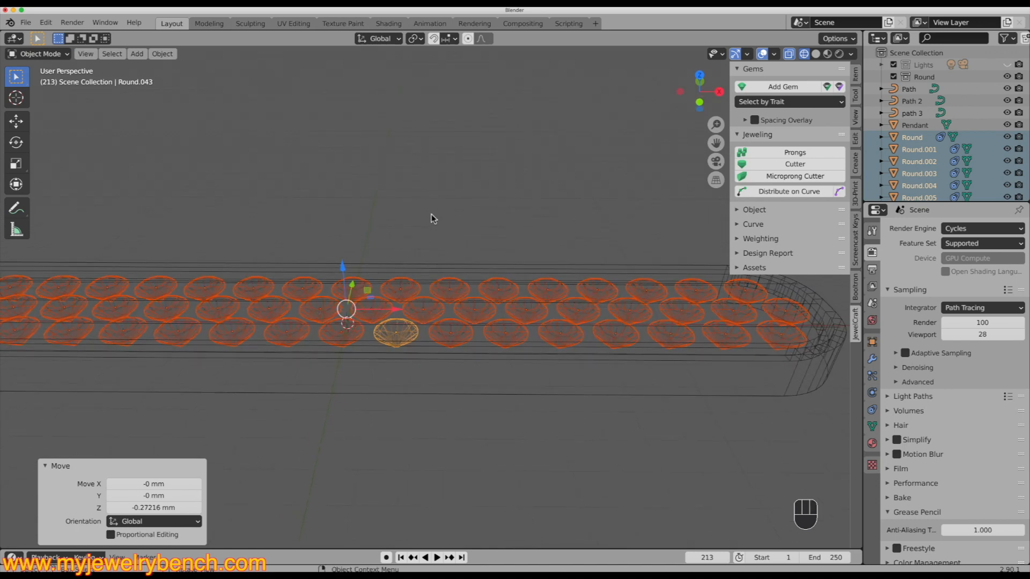
scroll(343, 211, "down", 3)
middle_click_drag(341, 209, 345, 251)
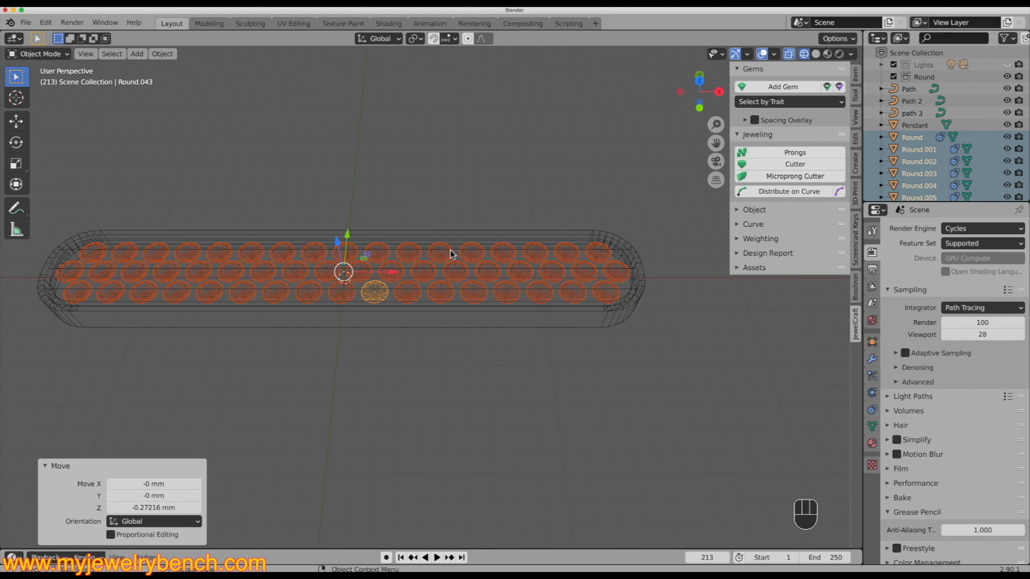
Step: Turn off X-ray in wireframe and switch the viewport to solid shading to check how the gems sit
left_click(808, 53)
left_click(788, 56)
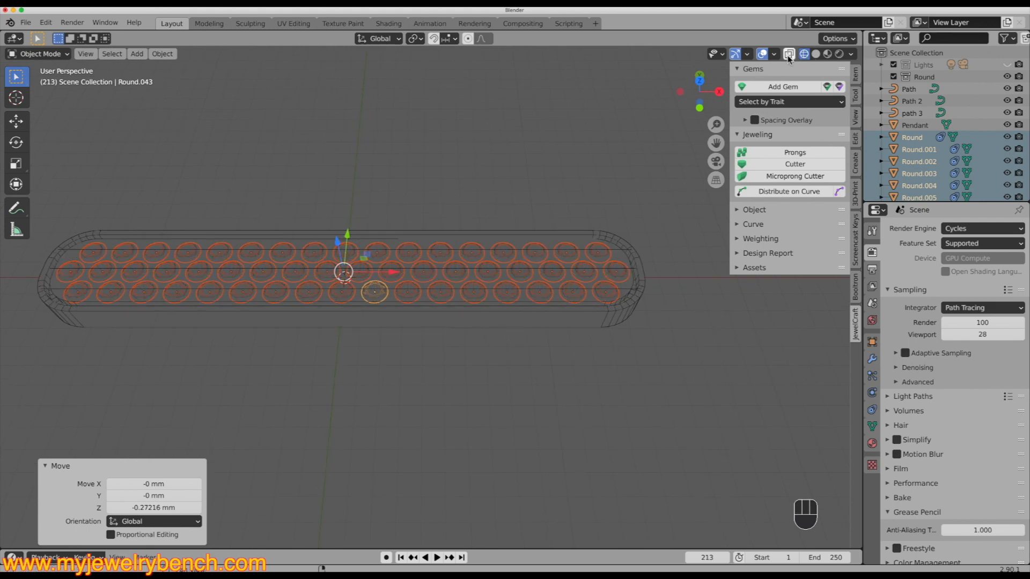
left_click(816, 55)
middle_click_drag(226, 370, 310, 290)
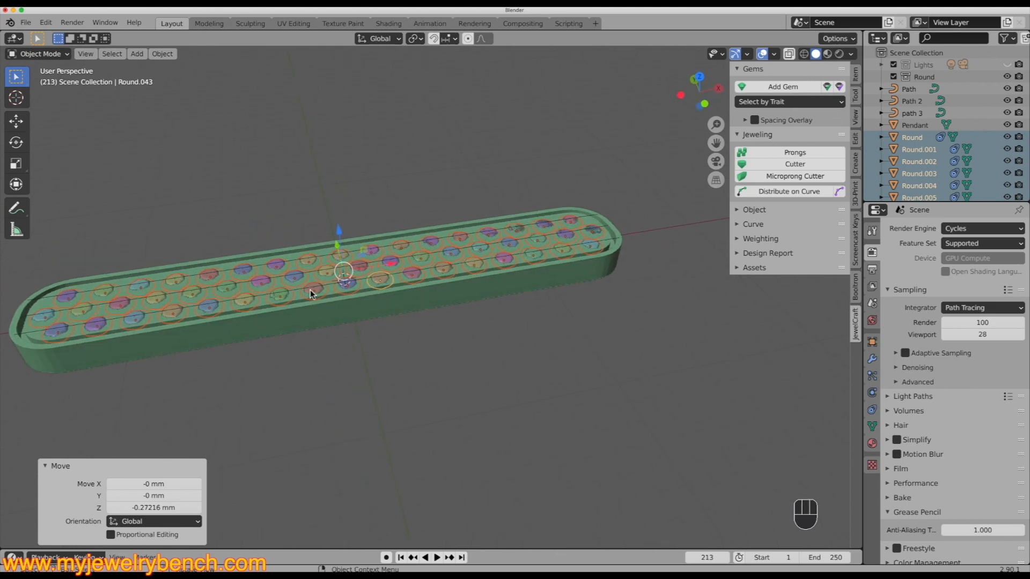
scroll(310, 290, "up", 3)
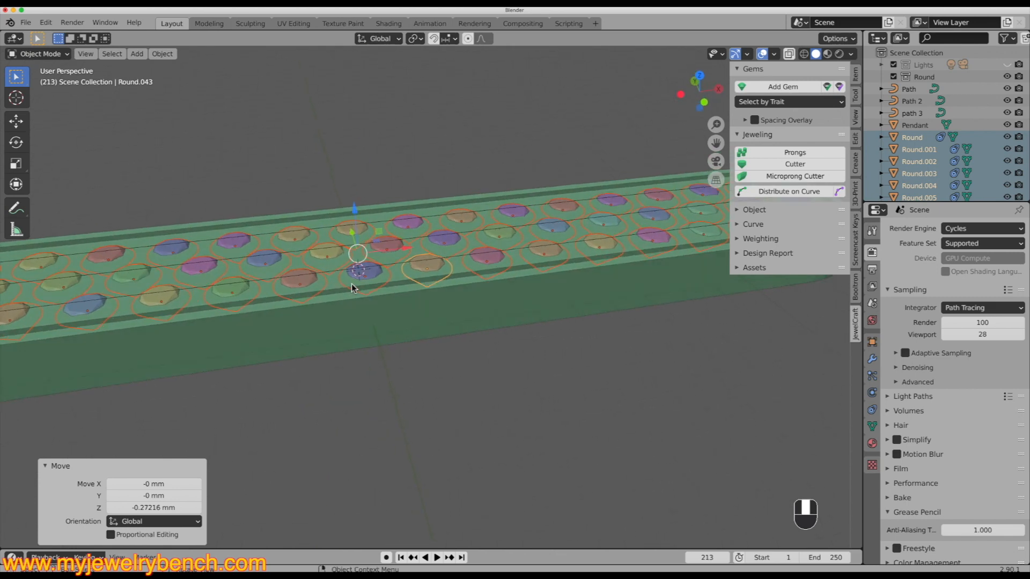
middle_click_drag(503, 203, 281, 288)
scroll(281, 288, "down", 2)
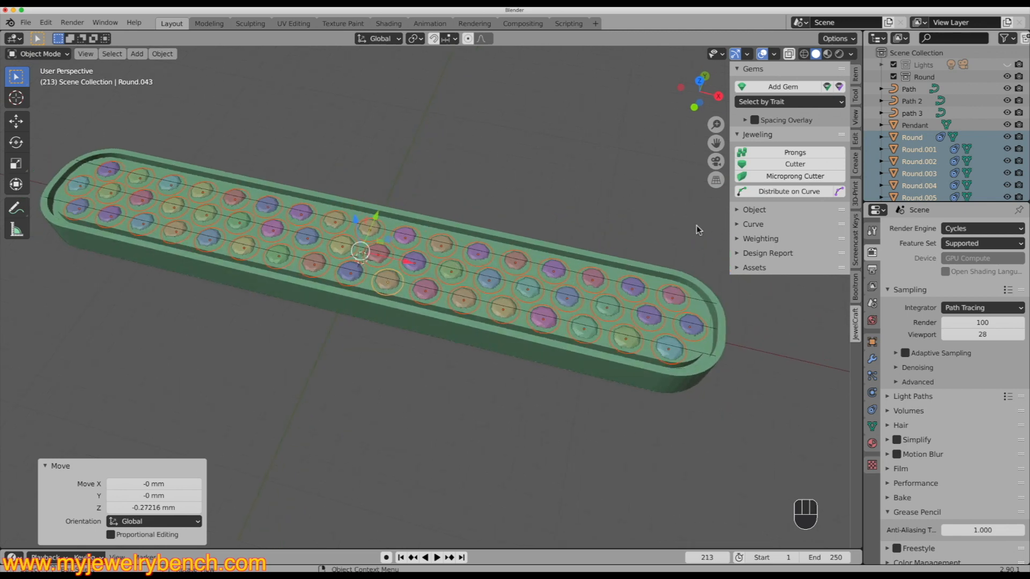
Step: Add JewelCraft cutters with handle and hole to all the selected gems
left_click(803, 165)
mouse_move(422, 318)
middle_mouse_down()
mouse_move(423, 339)
mouse_move(443, 317)
middle_mouse_up()
scroll(416, 296, "up", 3)
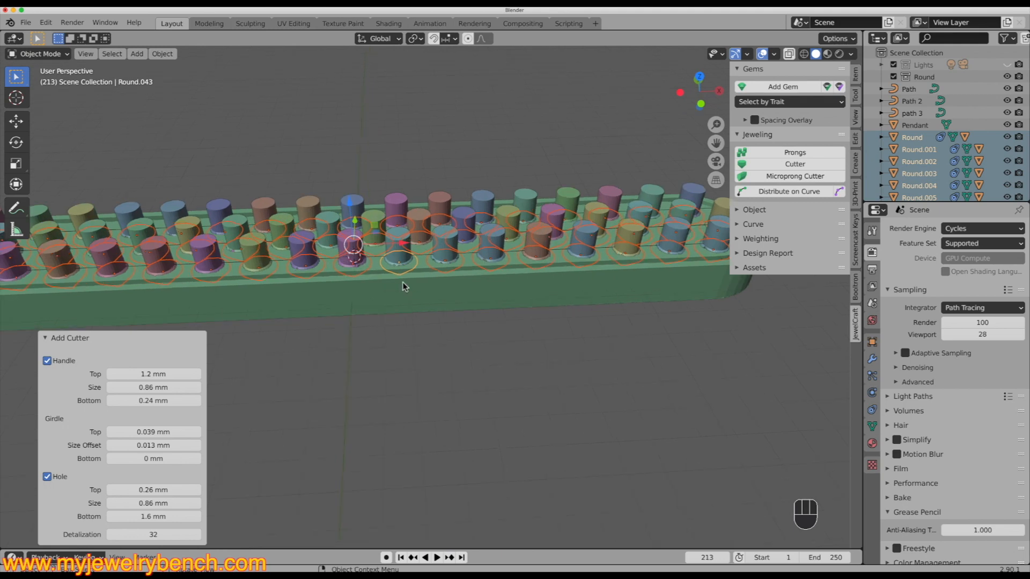
Step: Set the cutters' girdle top to 0.3 mm and check the wider collars around the gems
scroll(438, 252, "up", 2)
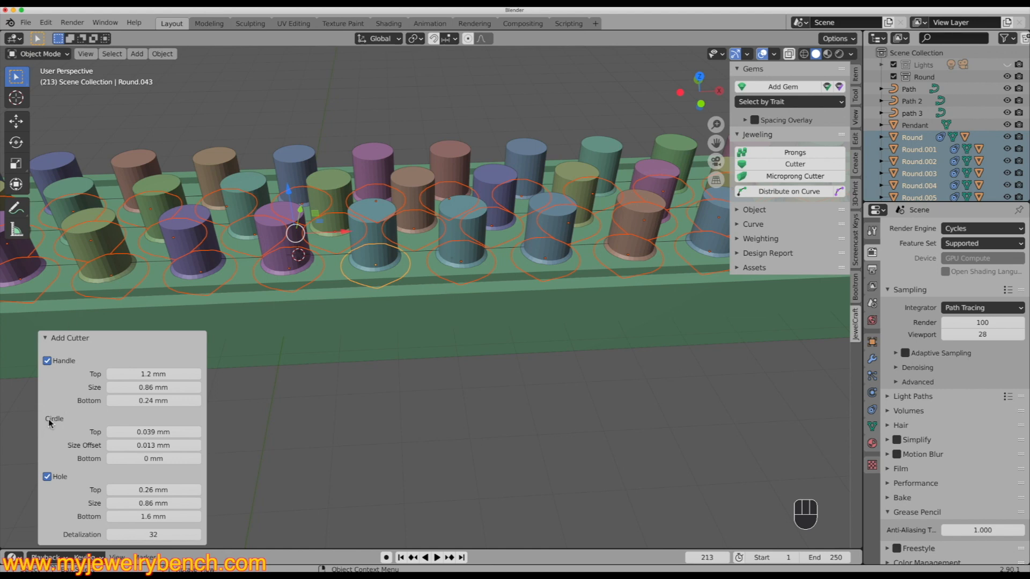
left_click(140, 435)
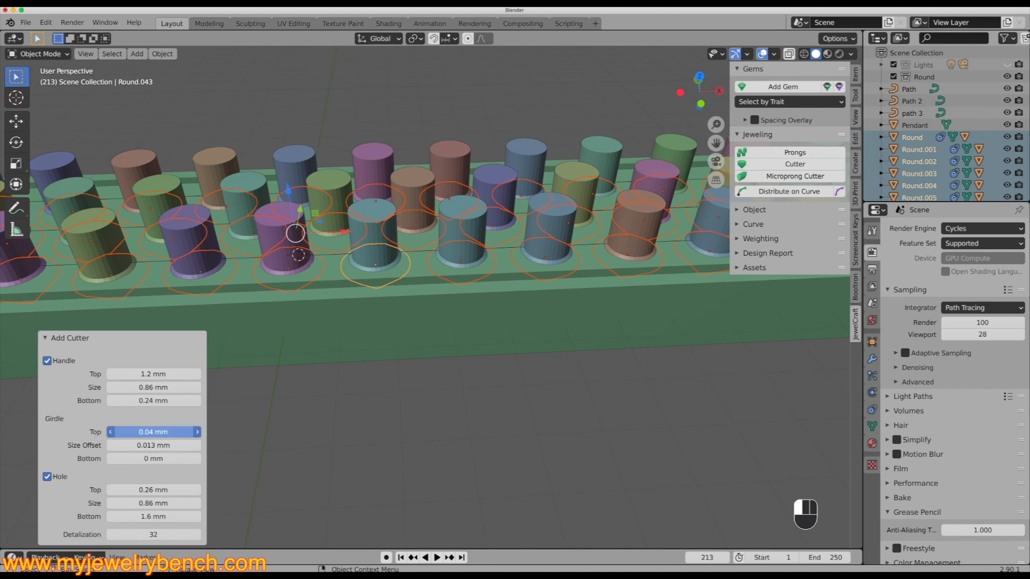
left_click_drag(140, 436, 215, 436)
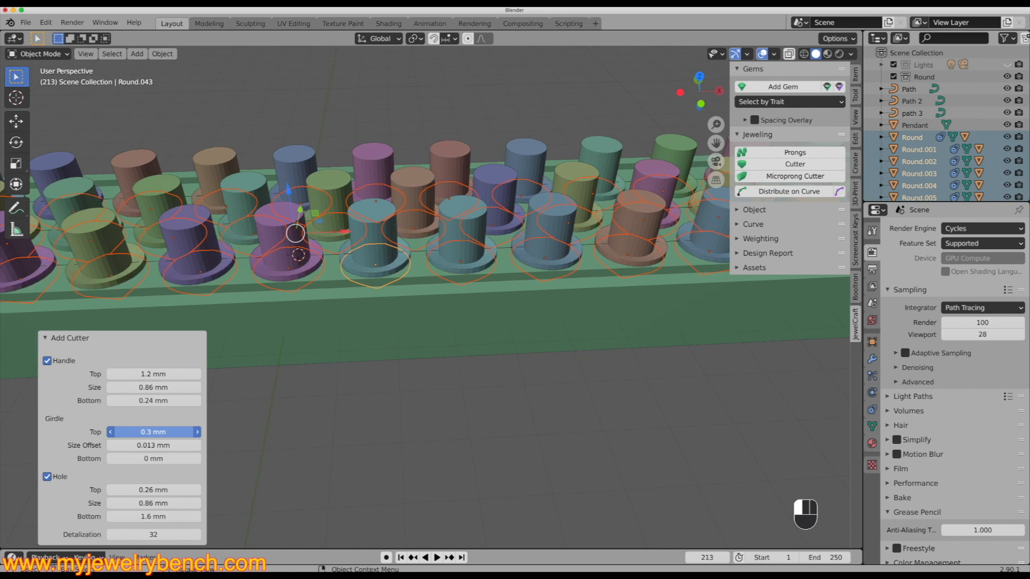
left_click_drag(214, 436, 215, 435)
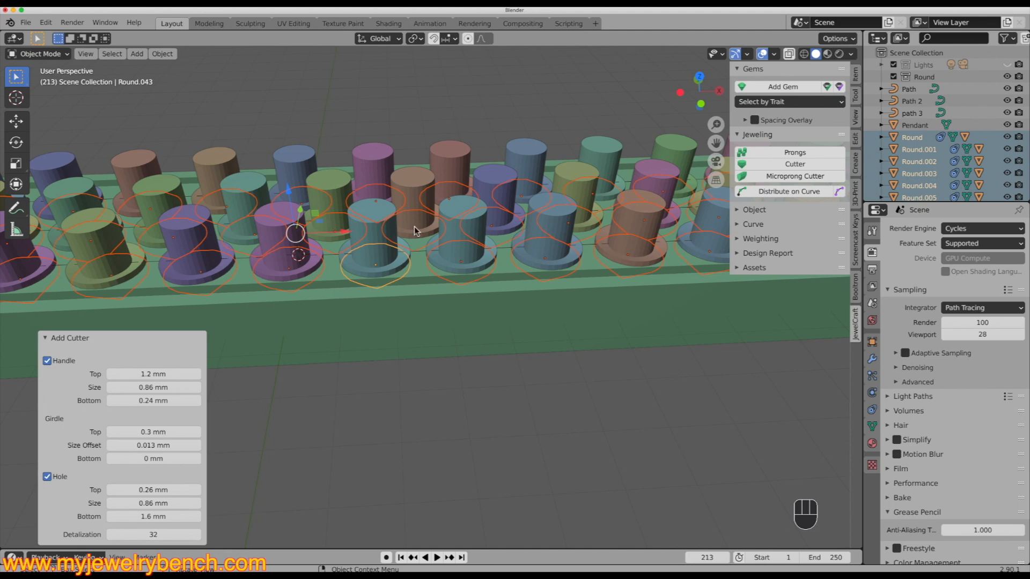
middle_click_drag(315, 295, 345, 244)
middle_click_drag(448, 234, 230, 187)
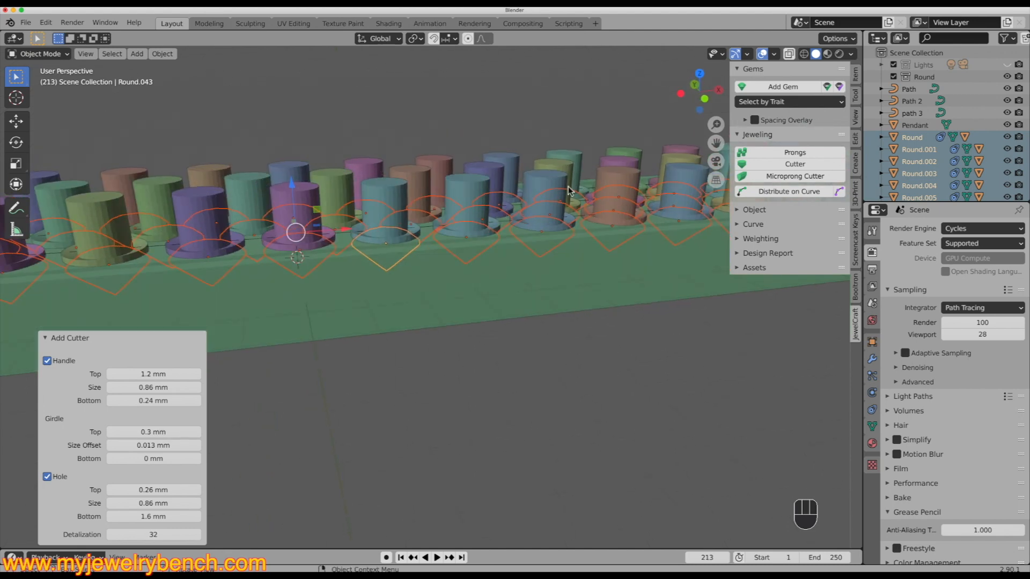
middle_click_drag(391, 373, 414, 258)
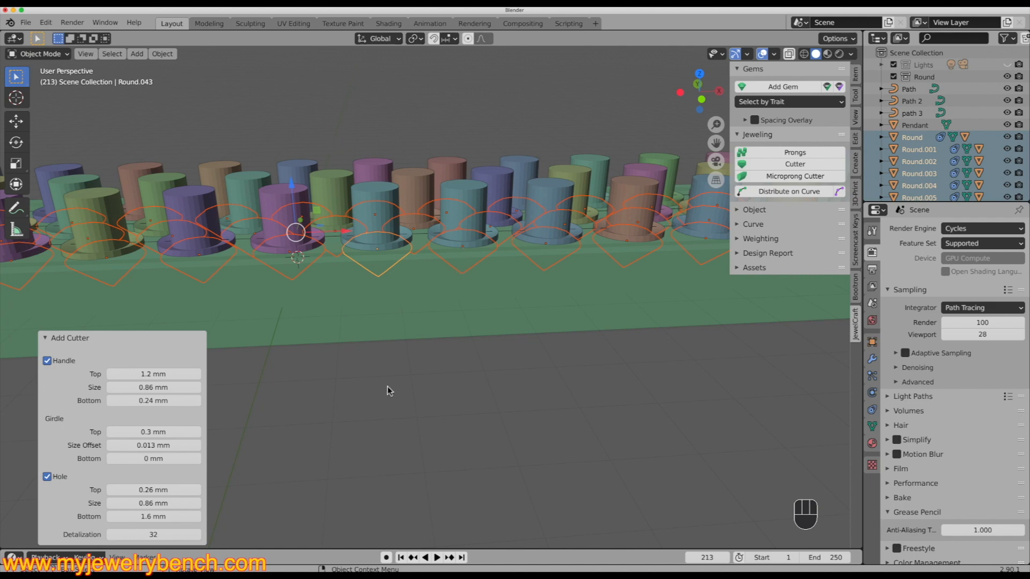
scroll(387, 400, "down", 5)
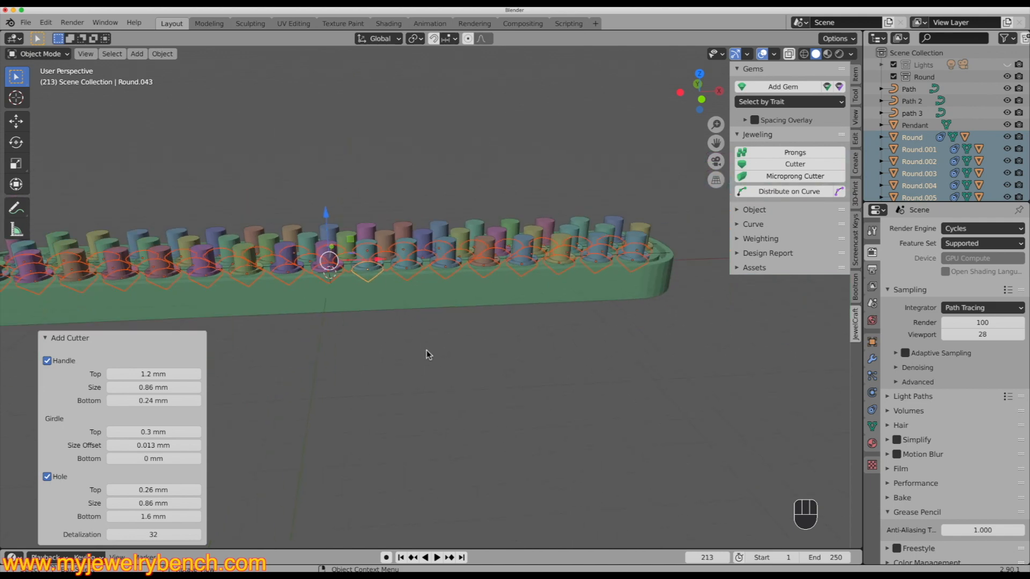
Step: Clear the gem selection and select all the cutters above the pendant in the front view, leaving the pendant unselected
left_click(427, 352)
scroll(517, 318, "down", 3)
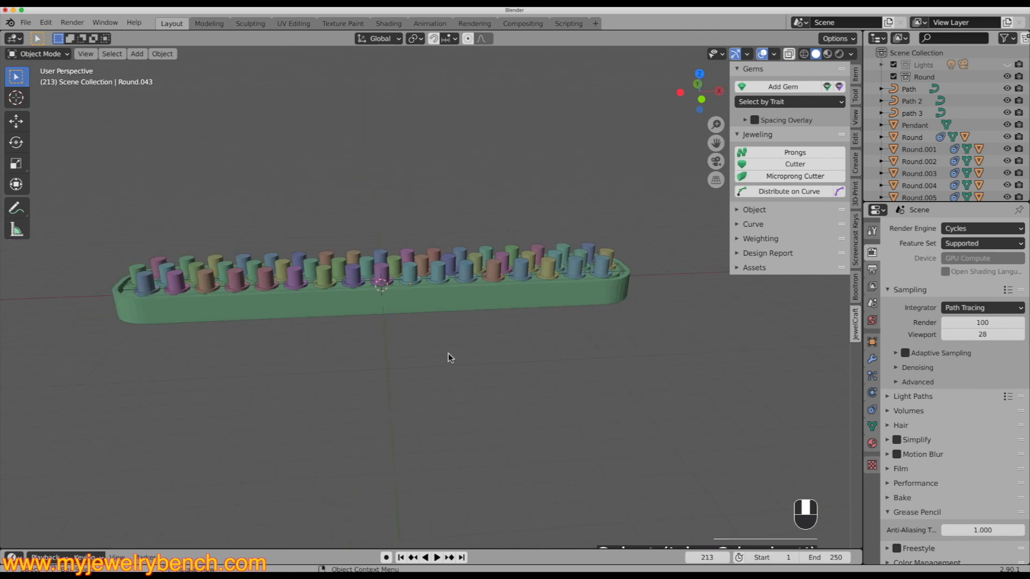
key("KP_1")
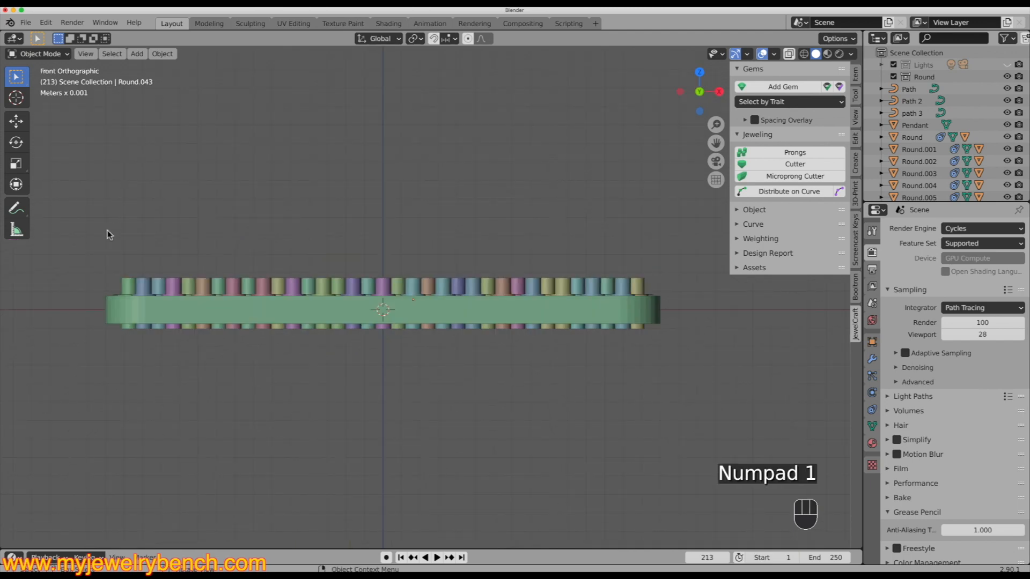
left_click_drag(87, 246, 675, 285)
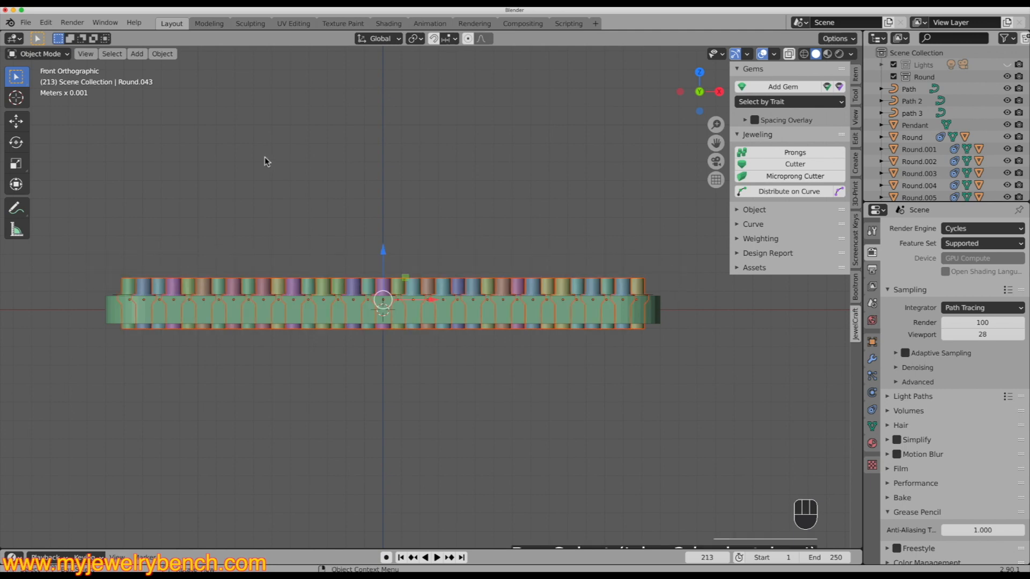
Step: Add the pendant as the active object and subtract the selected cutters from it with Booltron's destructive Difference
middle_click_drag(207, 170, 156, 266)
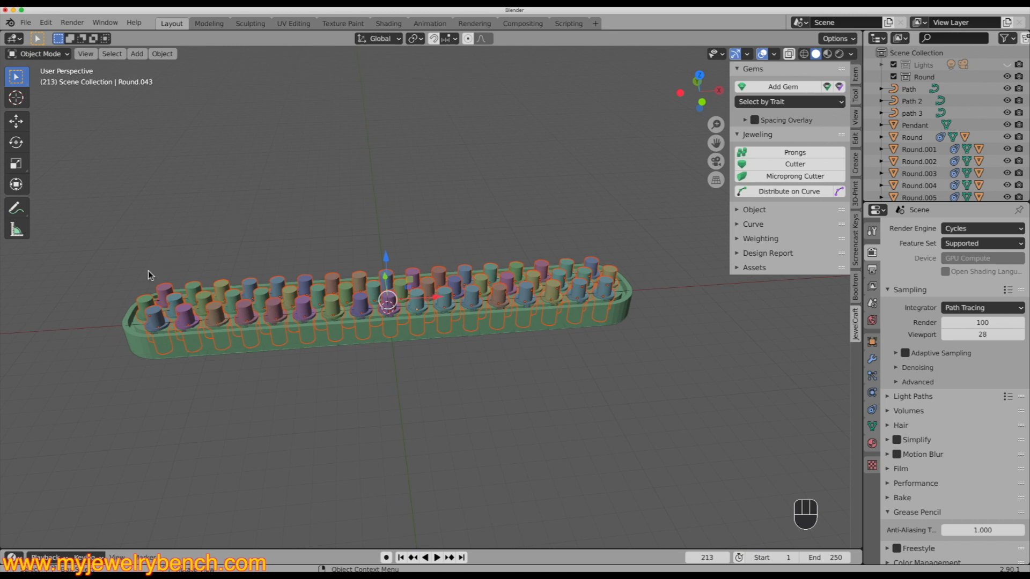
middle_click_drag(356, 285, 319, 258)
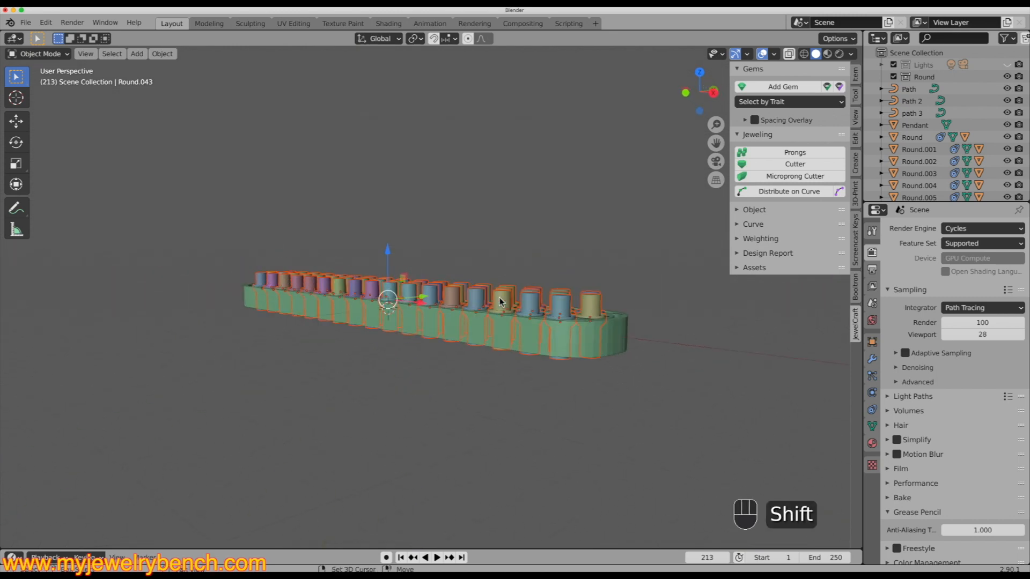
left_click(627, 328, "shift")
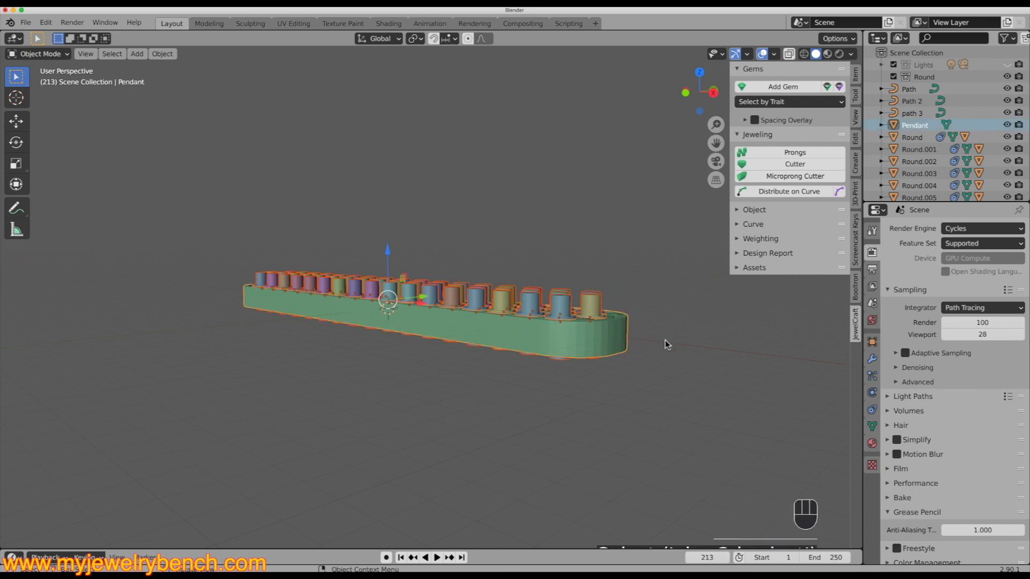
left_click(857, 293)
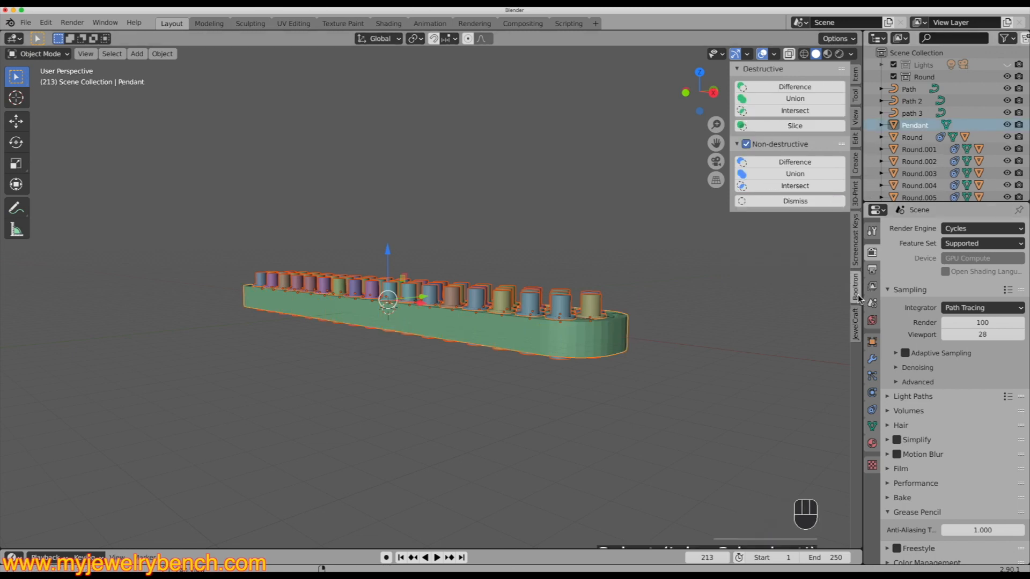
left_click(793, 88)
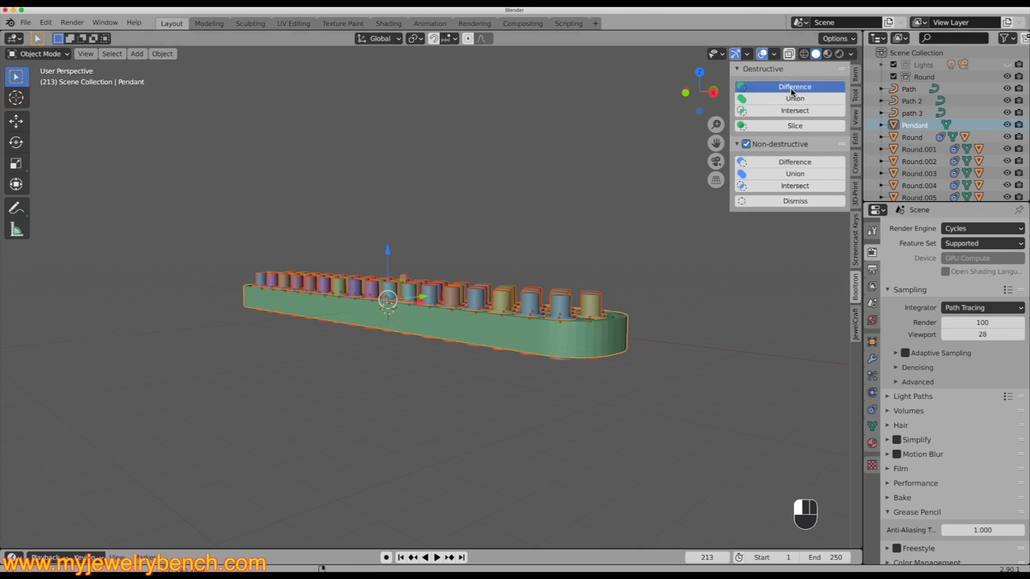
Step: Examine the cut stone seats and the grooved rim close up and from several angles, and deselect the pendant
middle_click_drag(331, 269, 343, 327)
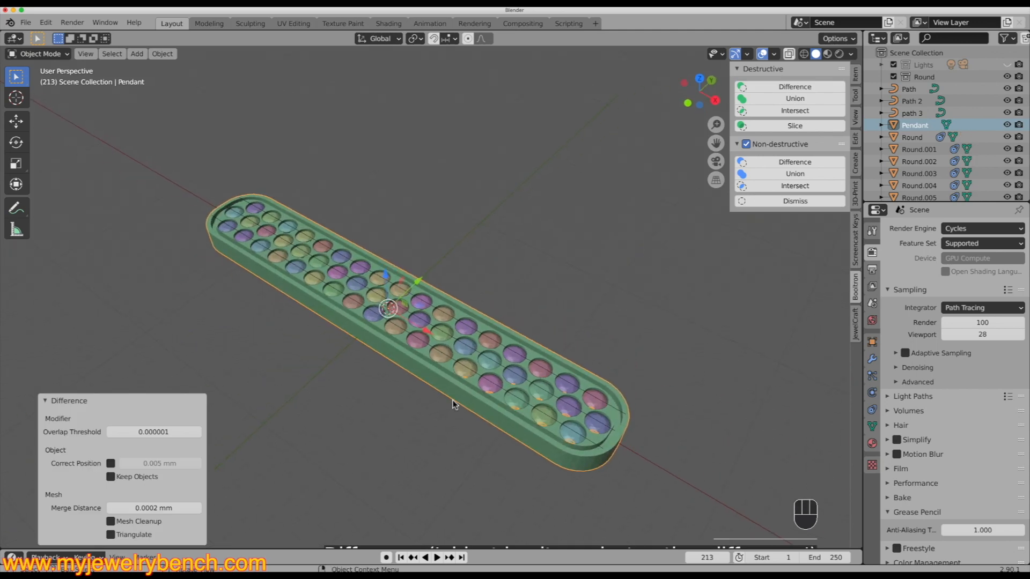
scroll(487, 317, "up", 5)
scroll(487, 317, "up", 3)
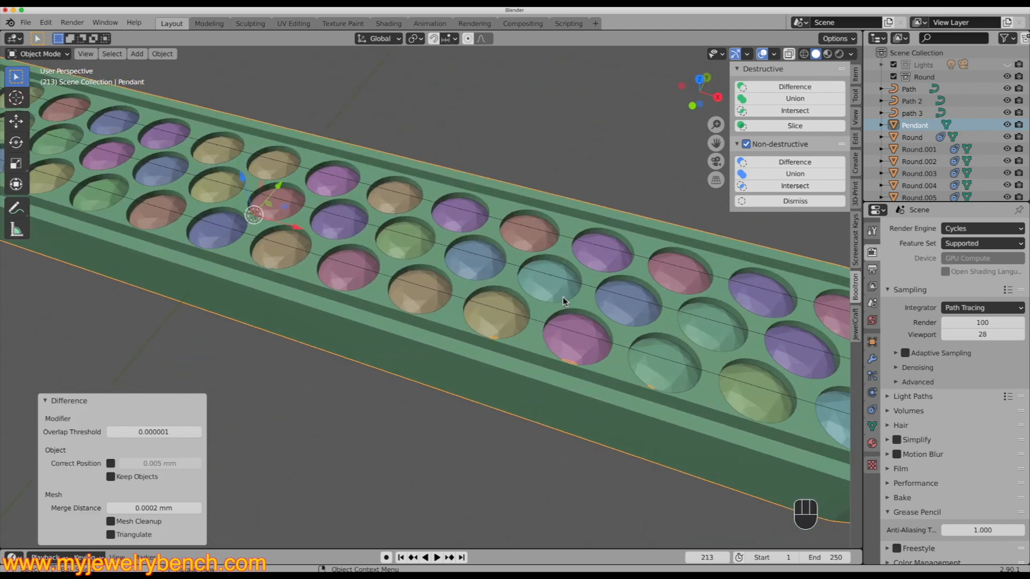
middle_click_drag(527, 272, 214, 262)
scroll(346, 300, "down", 5)
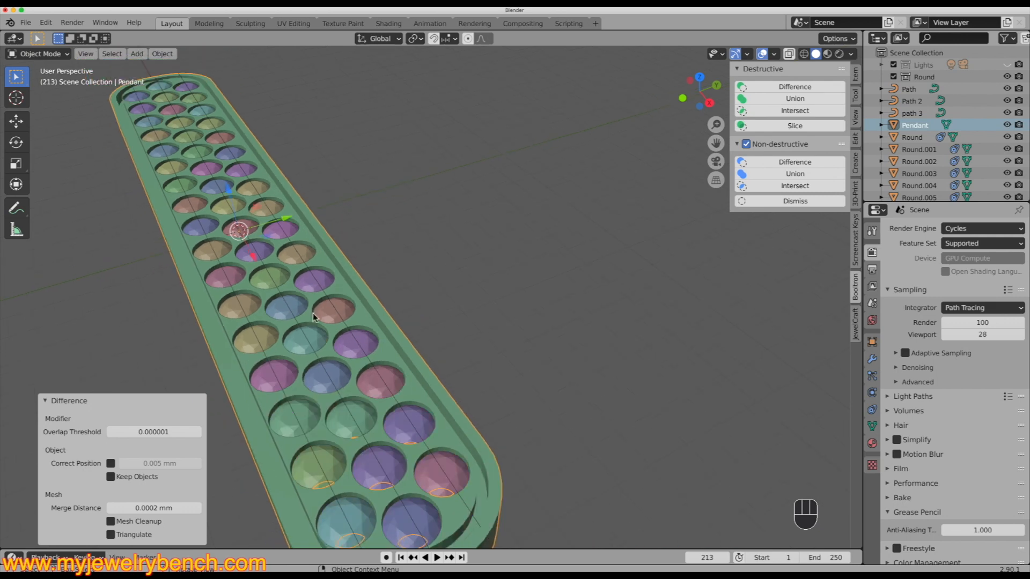
middle_click_drag(346, 300, 404, 298)
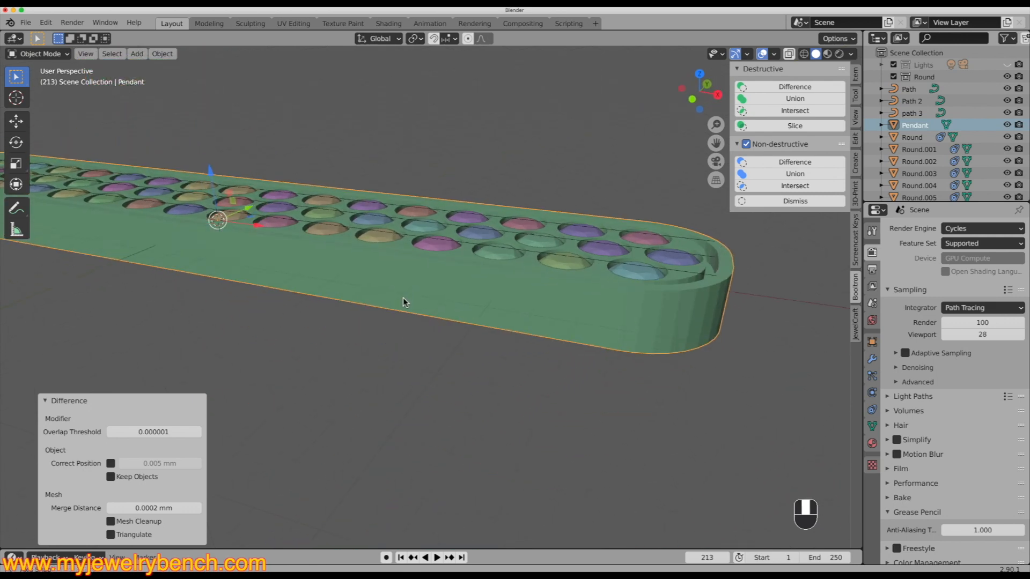
mouse_move(381, 240)
middle_mouse_down()
mouse_move(399, 272)
mouse_move(383, 242)
middle_mouse_up()
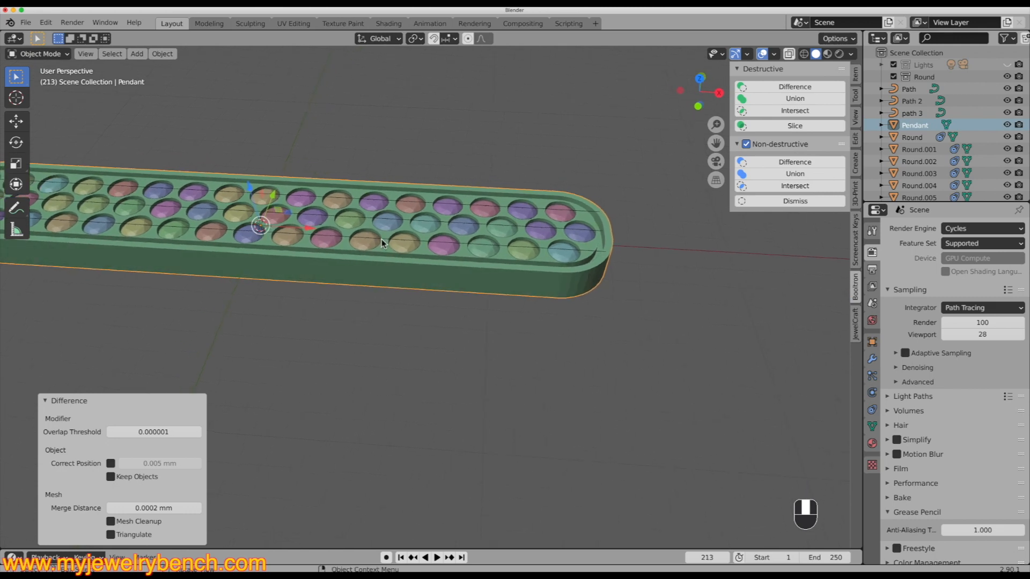
scroll(522, 209, "down", 3)
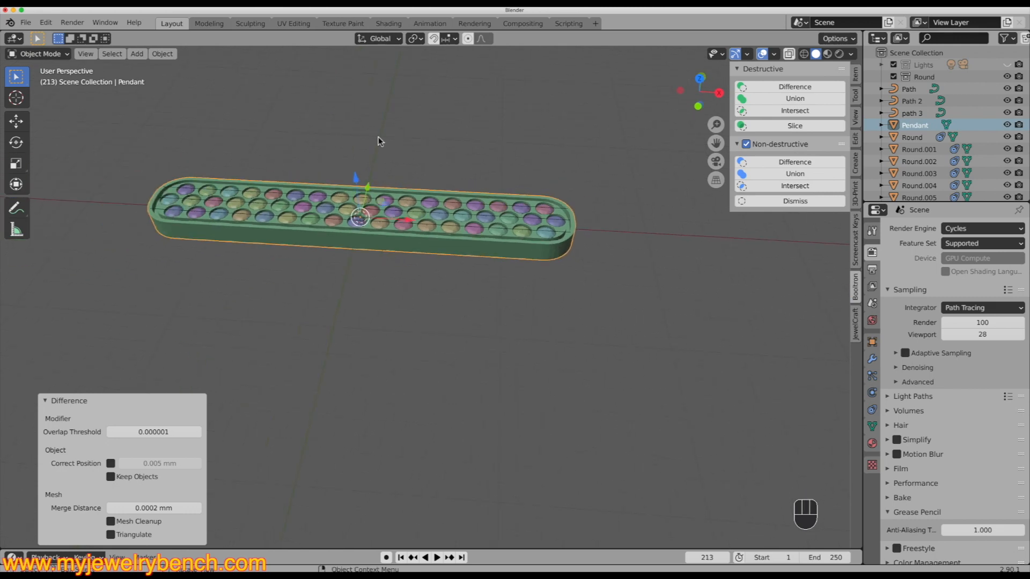
scroll(359, 148, "up", 3)
middle_click_drag(285, 270, 230, 225)
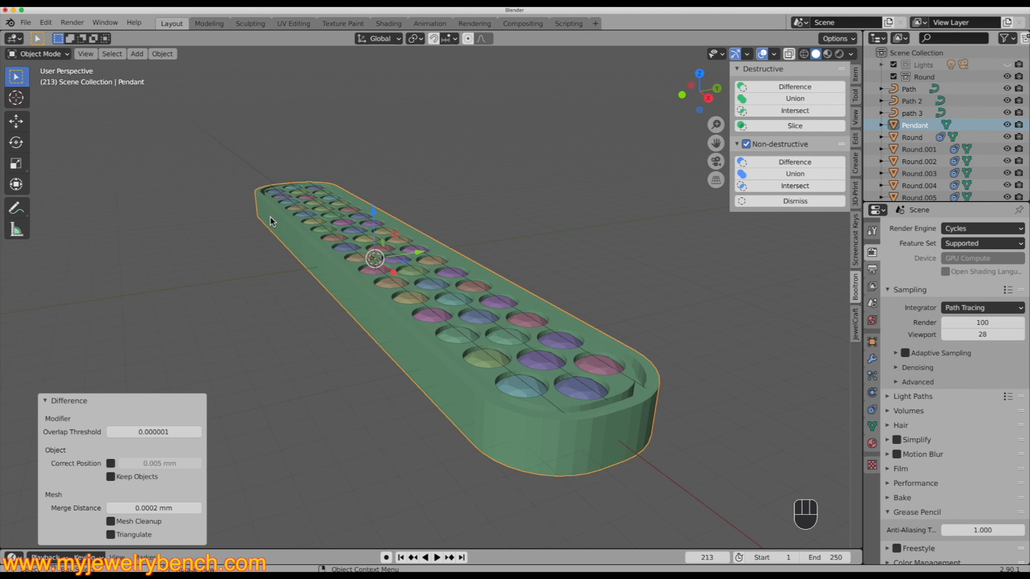
middle_click_drag(382, 337, 359, 339)
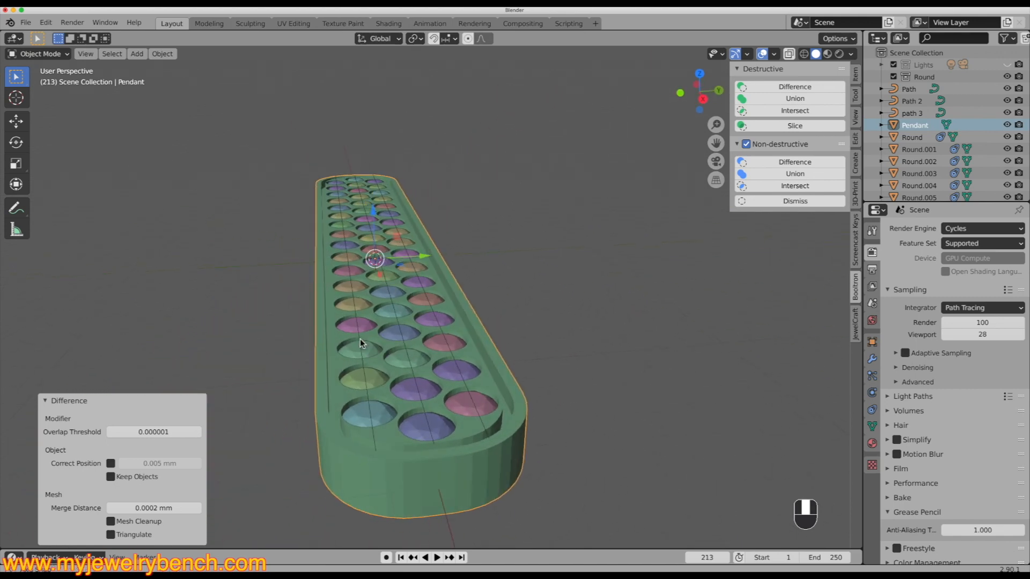
left_click(202, 321)
middle_click_drag(247, 278, 219, 310)
middle_click_drag(316, 262, 198, 293)
scroll(297, 285, "down", 2)
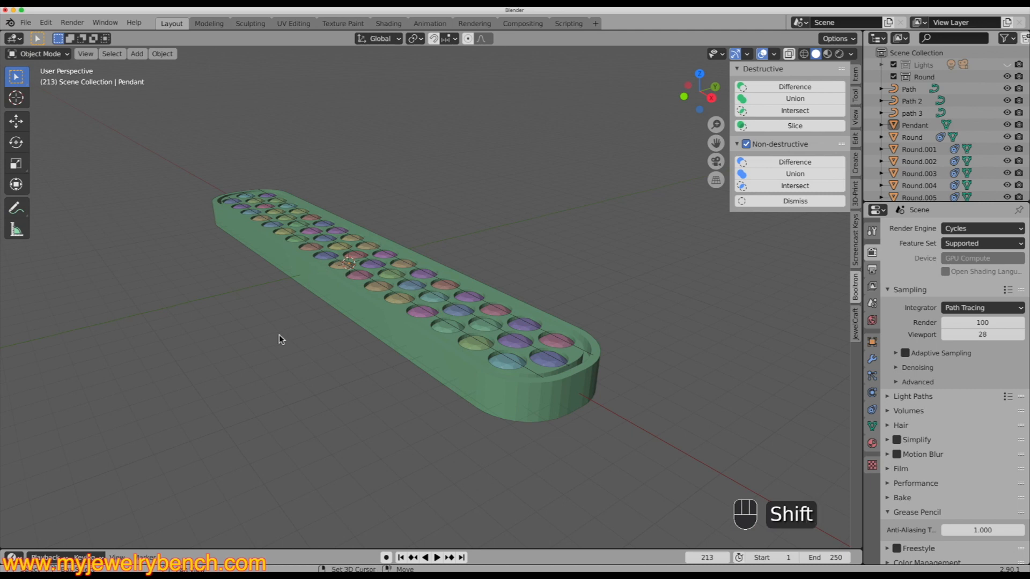
Step: Add a mesh cube at the pendant's centre and raise it about 1.32 mm along Z
key("shift+a")
mouse_move(279, 336)
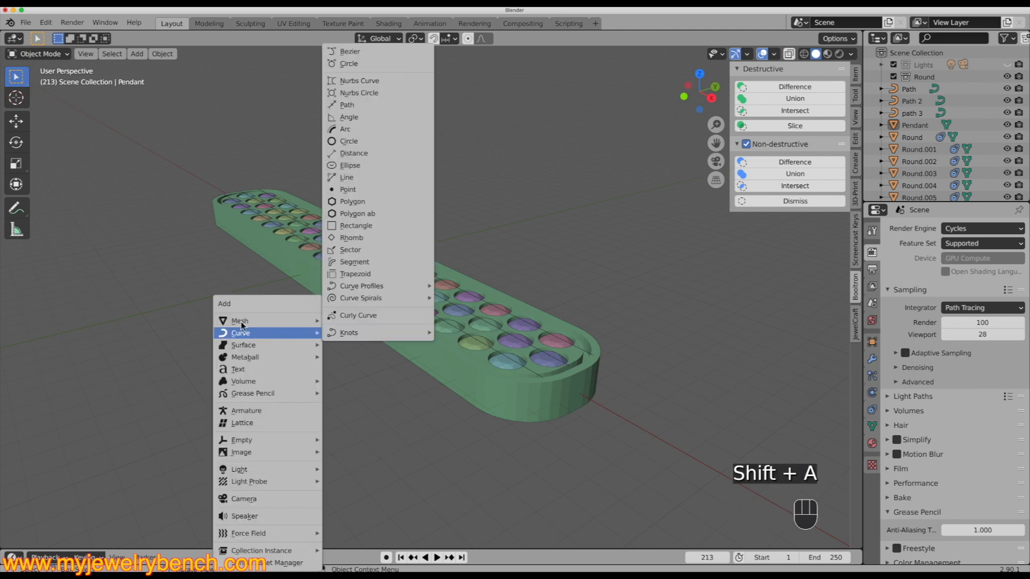
mouse_move(242, 324)
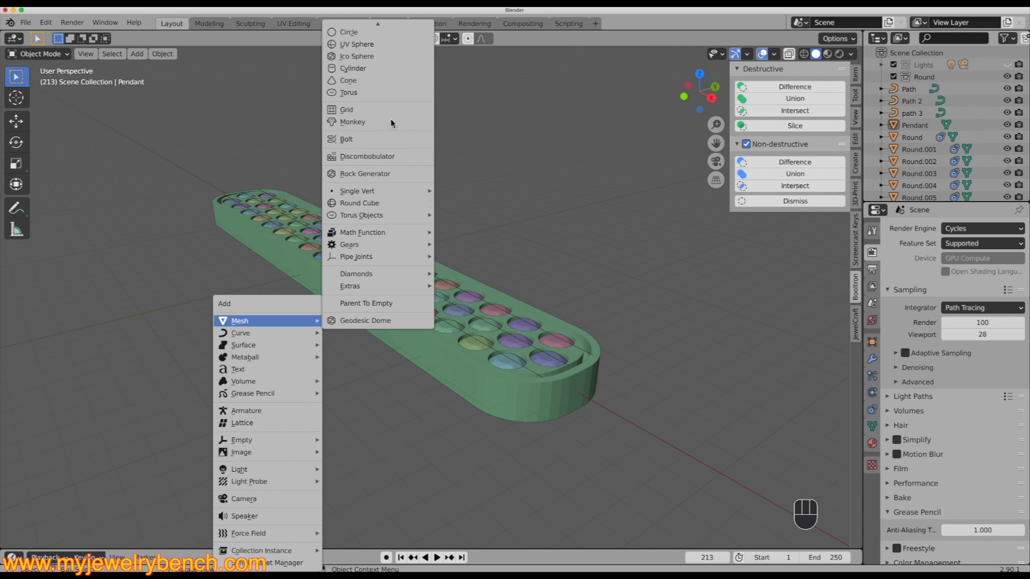
mouse_move(378, 25)
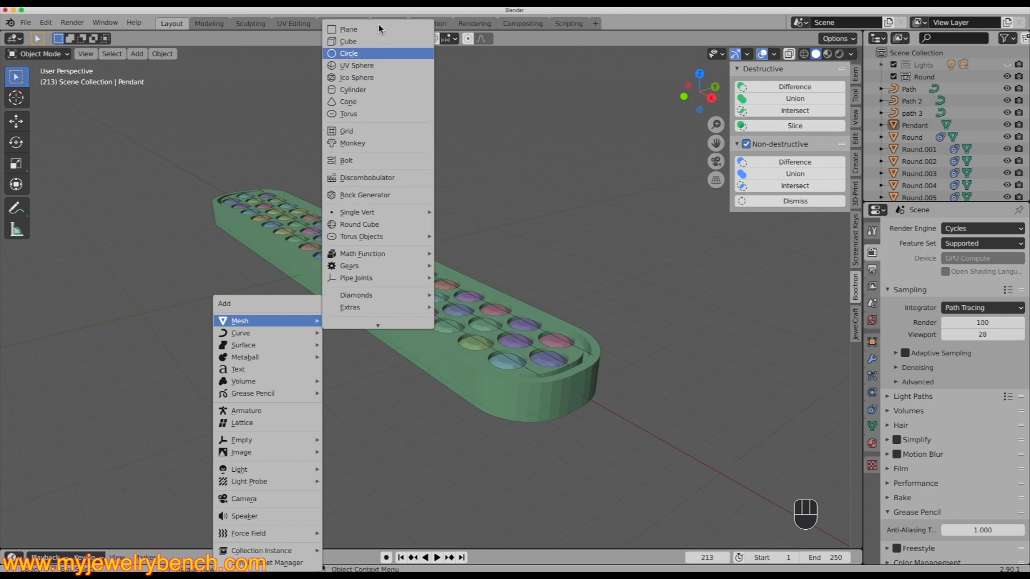
left_click(346, 41)
left_click_drag(347, 216, 349, 189)
Step: Rotate the cube 45° about the global X axis
middle_click_drag(349, 189, 370, 404)
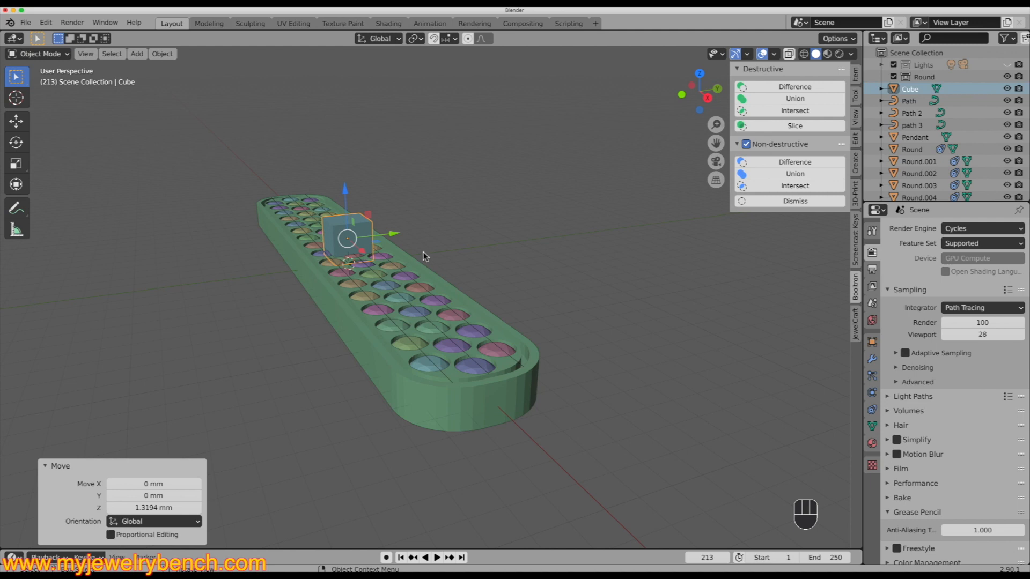
key("r")
key("x")
key("4")
key("5")
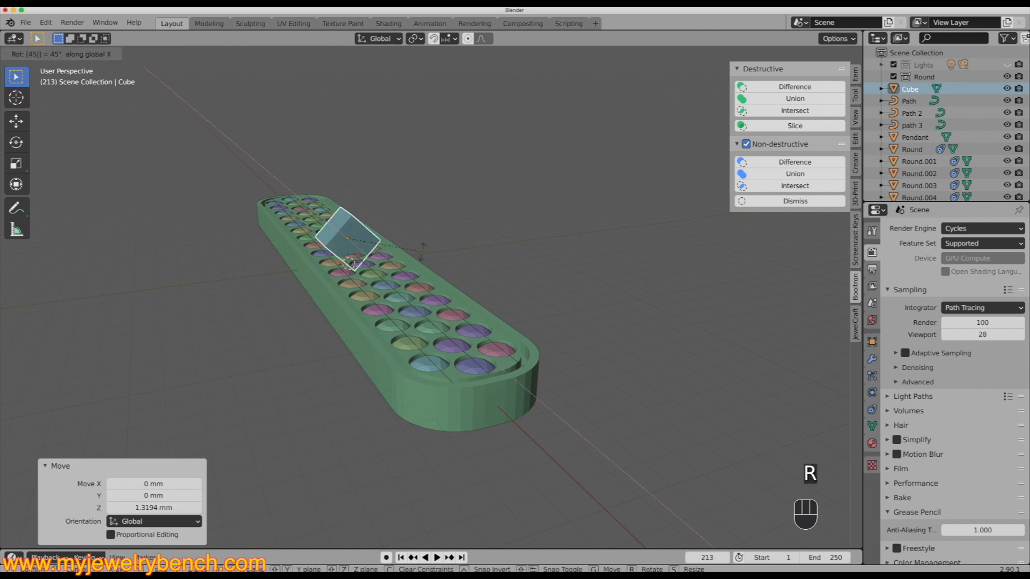
key("Return")
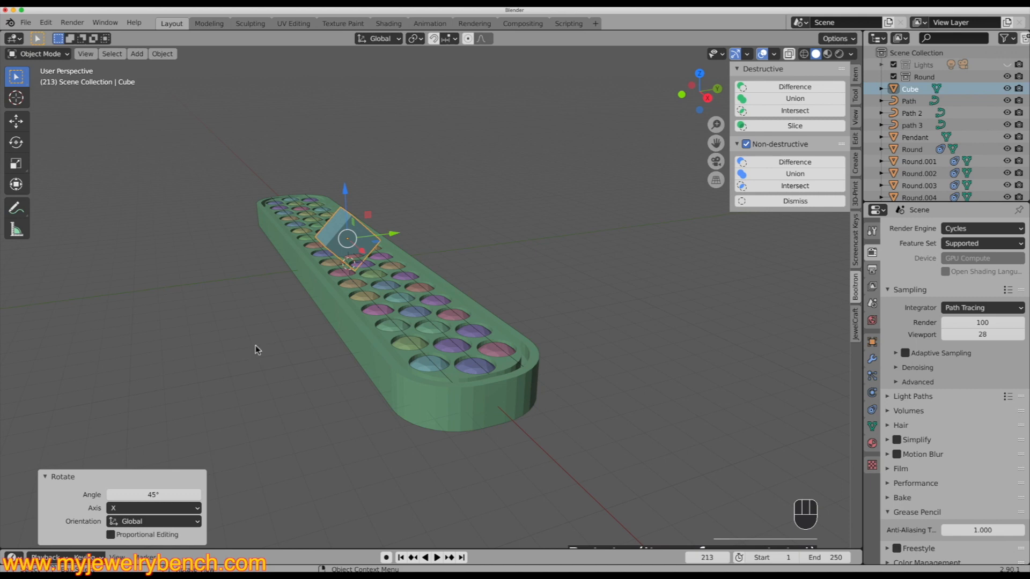
Step: Raise the rotated cube a further 0.77 mm or so along Z, clear of the pendant's top
scroll(328, 246, "up", 3)
scroll(328, 246, "up", 2)
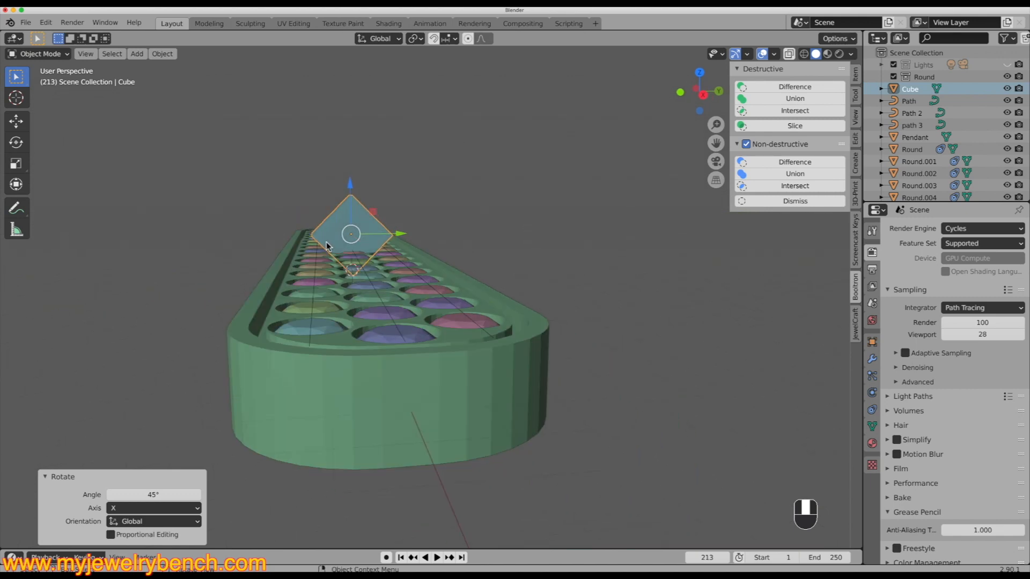
left_click_drag(351, 183, 353, 163)
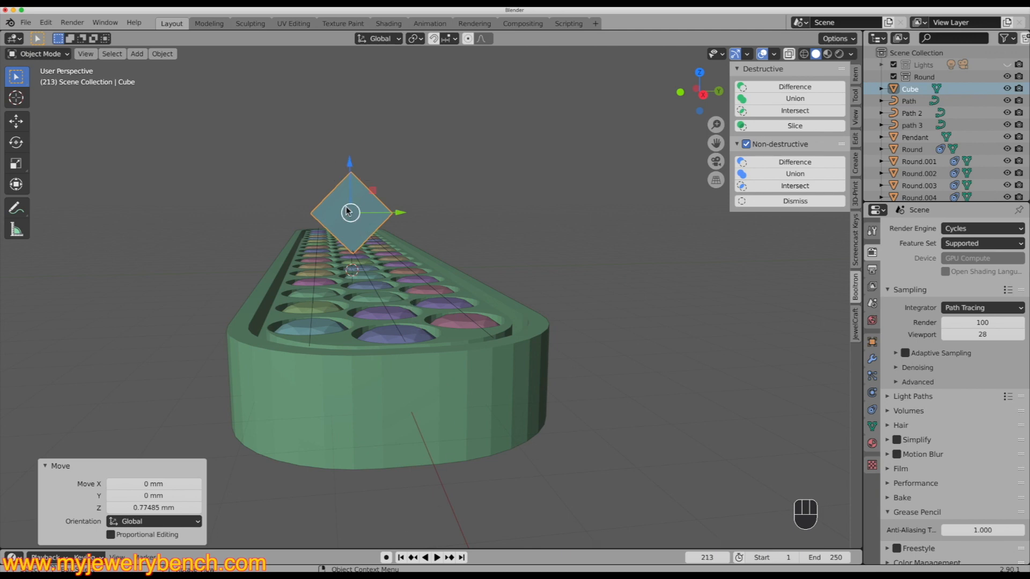
Step: Apply the rotation and scale of the cube above the pendant
middle_click_drag(358, 273, 604, 387)
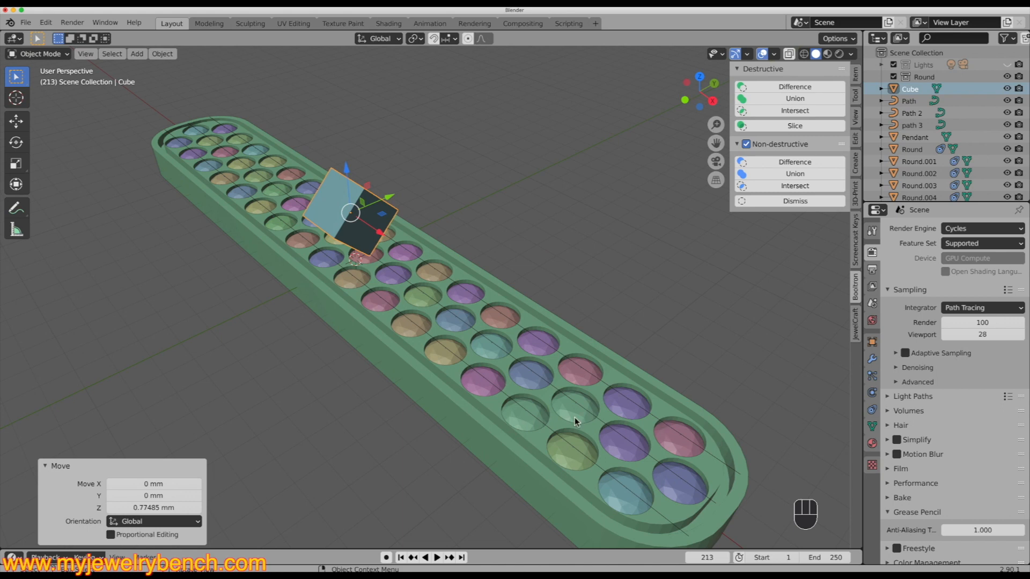
middle_click_drag(422, 226, 361, 186)
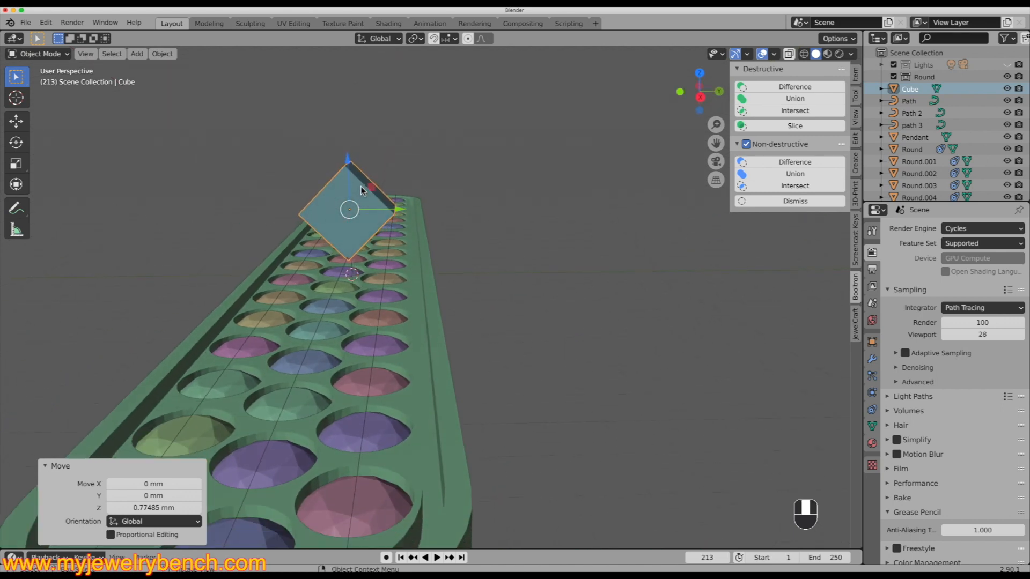
key("ctrl+a")
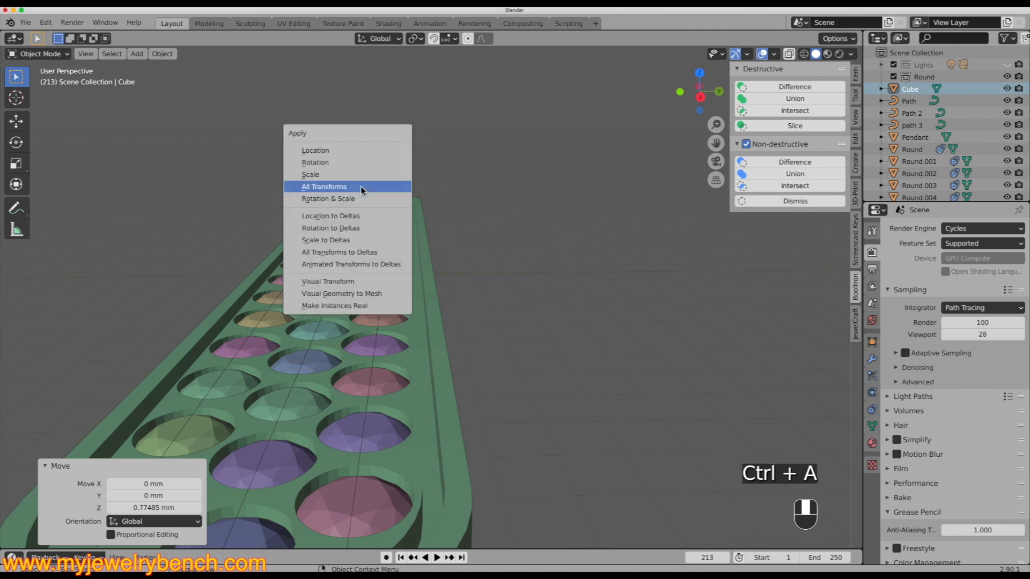
left_click(335, 198)
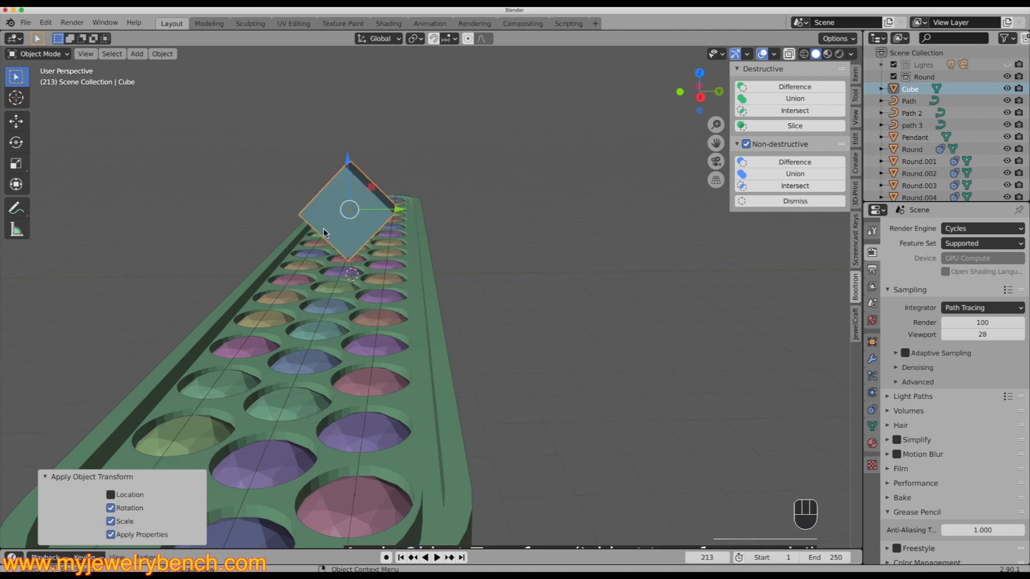
left_click(328, 198)
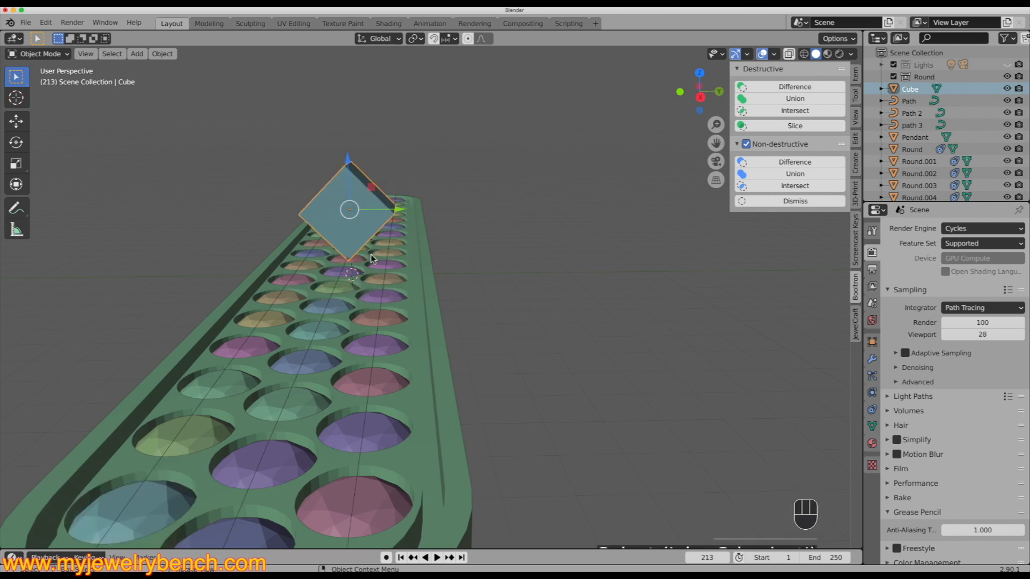
Step: Narrow the cube into a slim diamond profile by scaling it to about 0.478 along the global Y axis
key("s")
key("y")
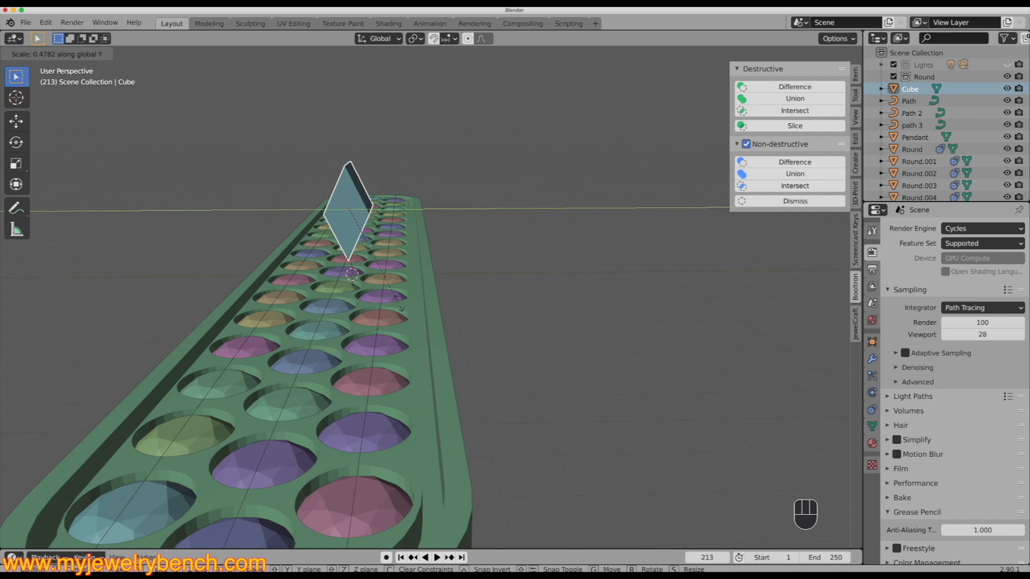
left_click(400, 309)
middle_click_drag(414, 353, 439, 354)
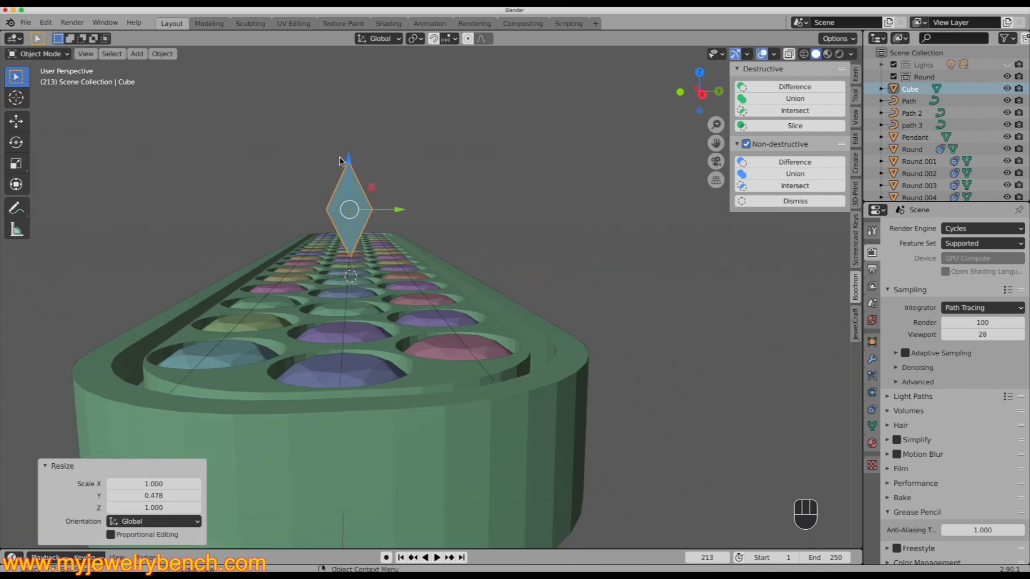
Step: Lower the narrowed cube about 0.294 mm along Z so its lower edge dips into the pendant's top
key("KP_3")
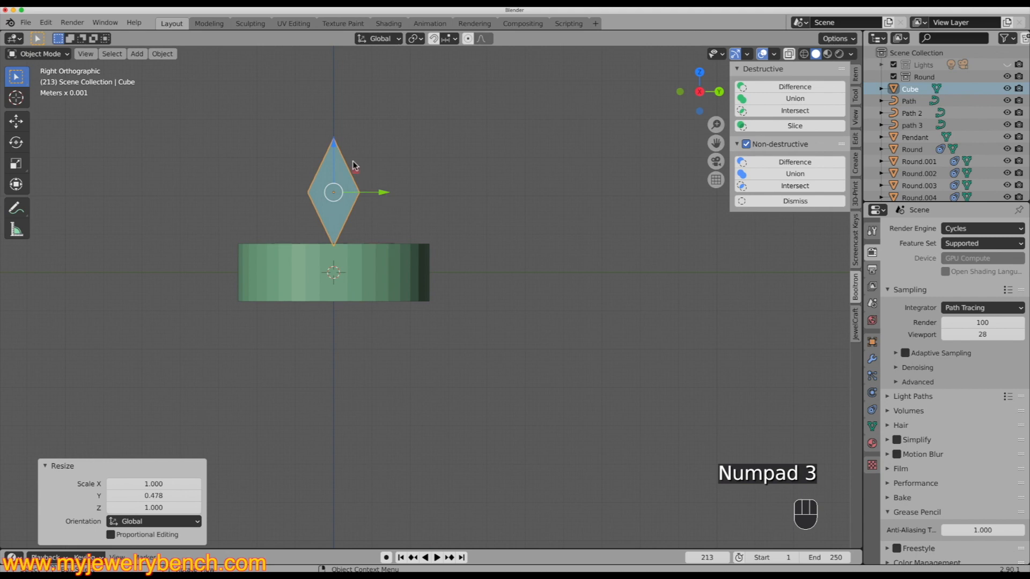
left_click_drag(339, 147, 334, 160)
middle_click_drag(312, 242, 381, 293)
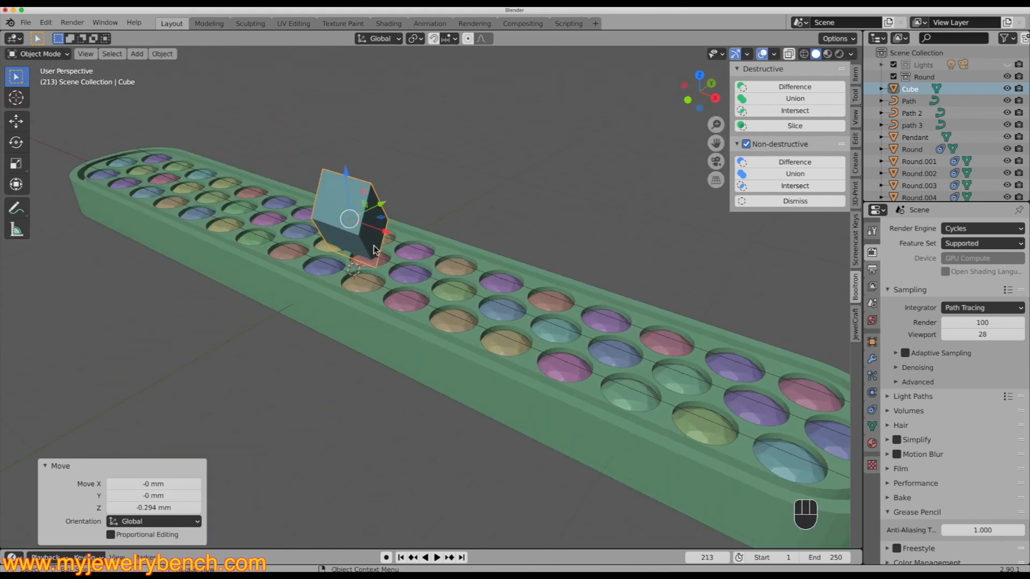
left_click(356, 191)
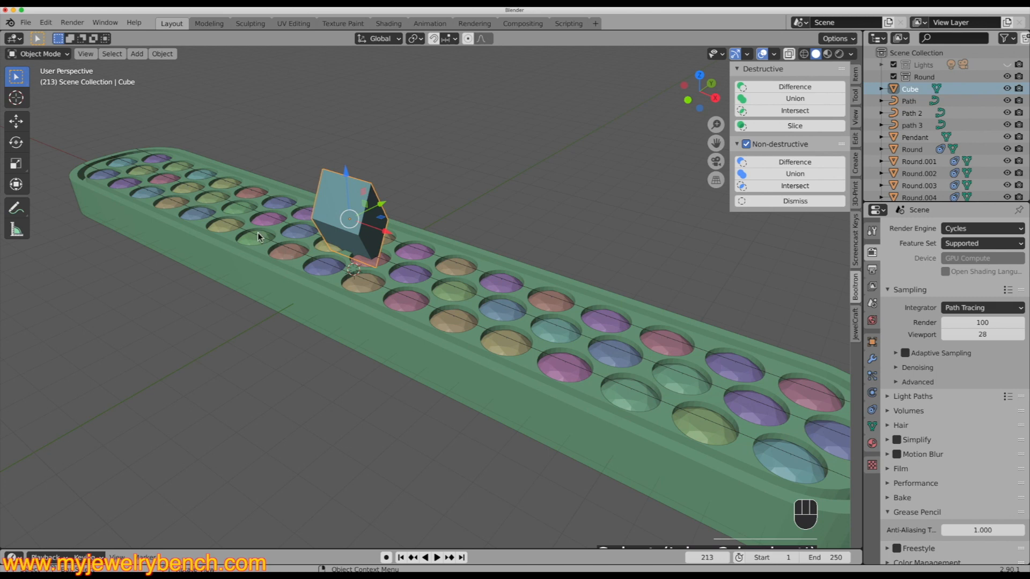
Step: Stretch the narrowed cube along the global X axis by a factor of about 14.5 to span the stone rows
middle_click_drag(141, 220, 469, 290)
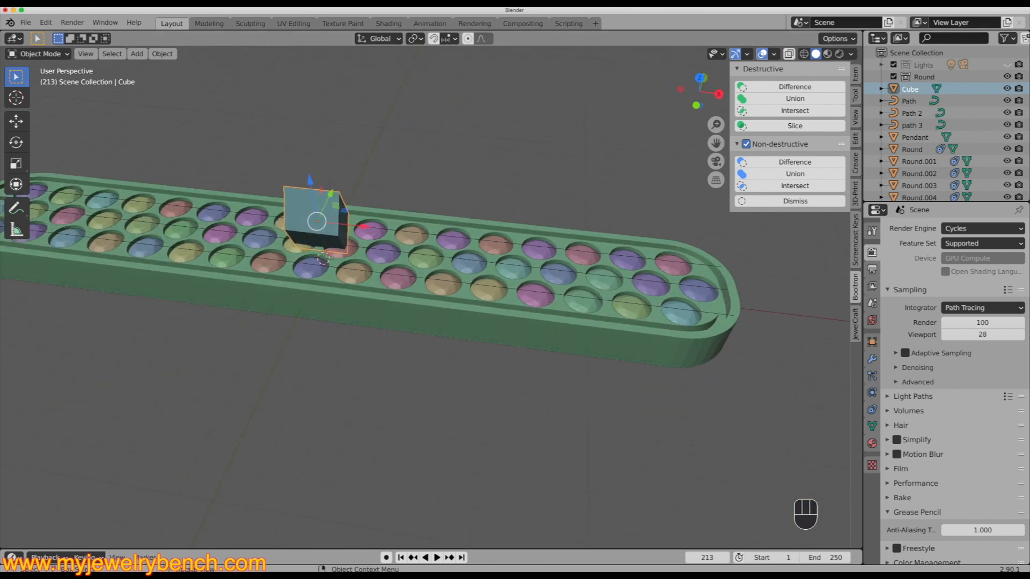
scroll(597, 270, "down", 2)
key("s")
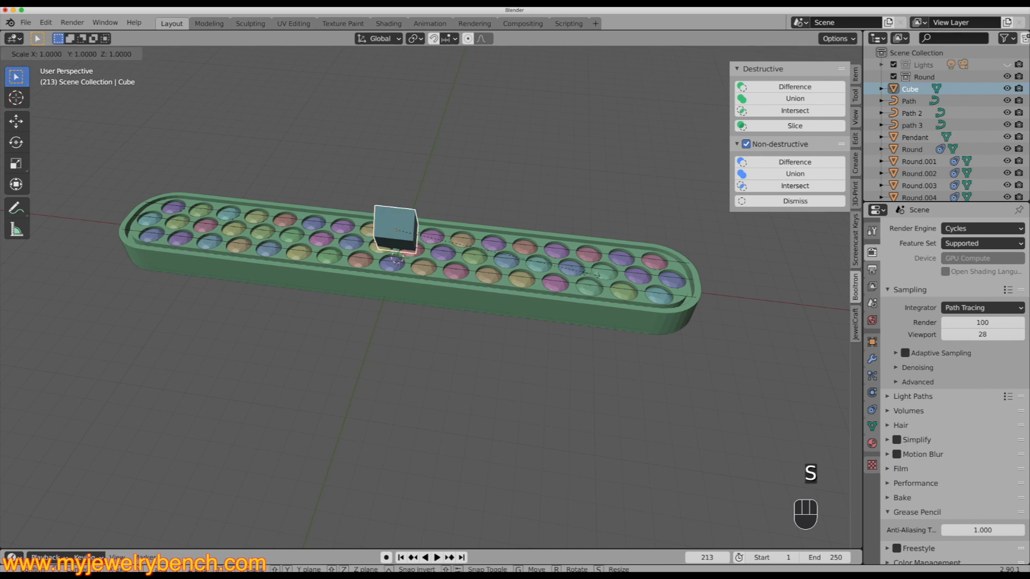
key("x")
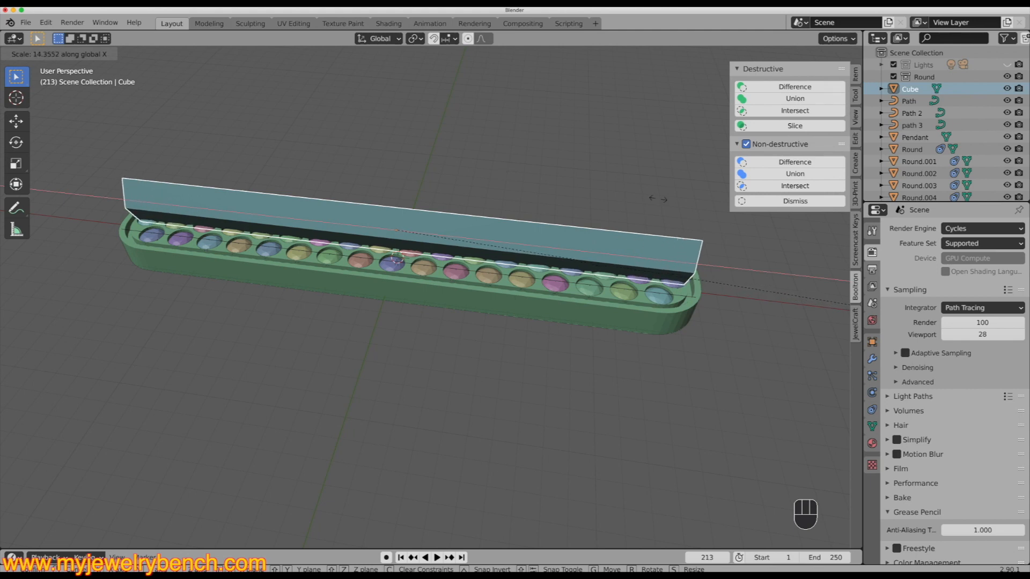
left_click(683, 201)
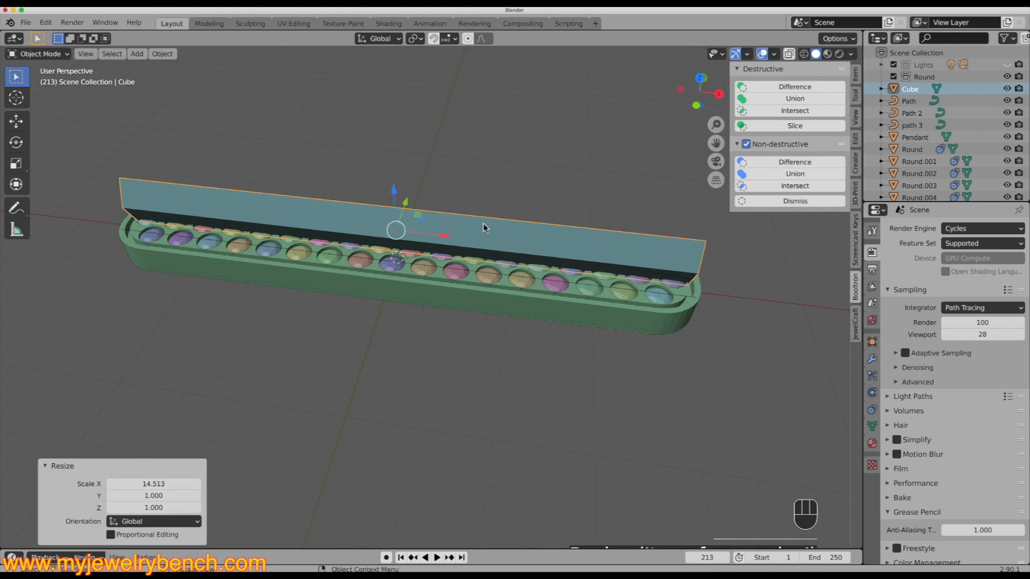
Step: Examine both ends of the stretched cutter bar against the pendant's rim and groove from several angles
middle_click_drag(400, 311, 268, 275)
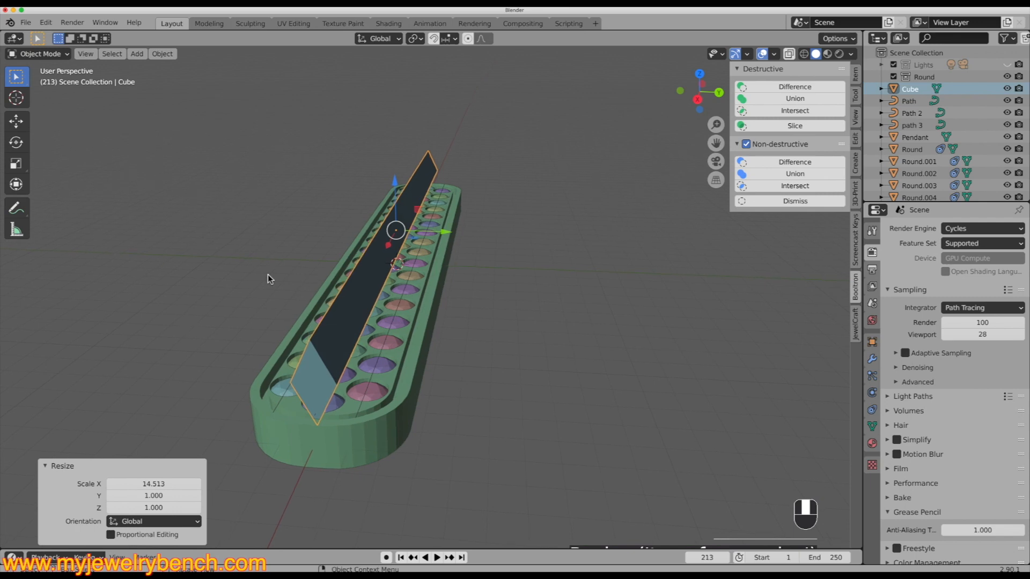
scroll(318, 348, "up", 2)
middle_click_drag(312, 475, 398, 386)
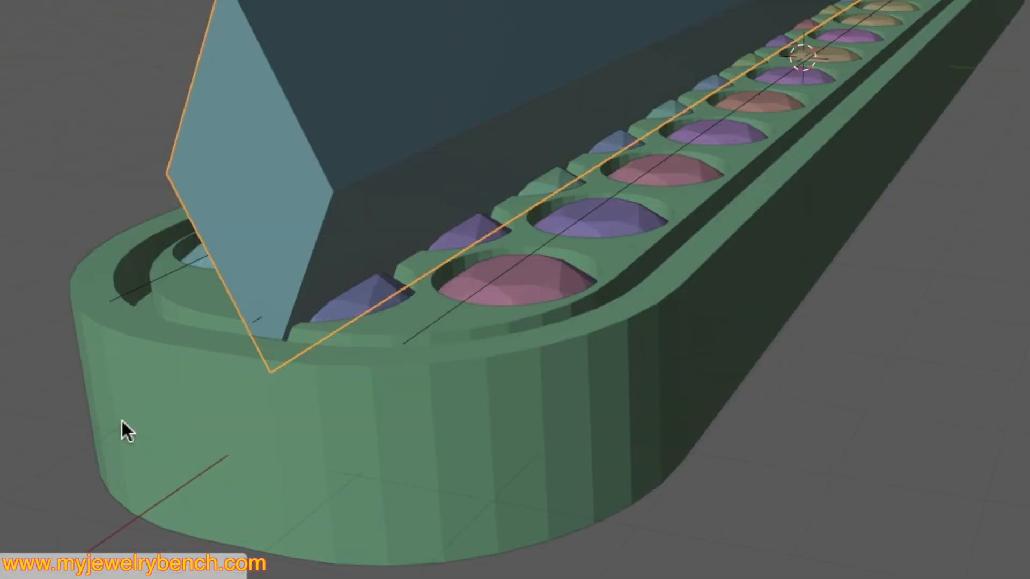
middle_click_drag(272, 372, 272, 382)
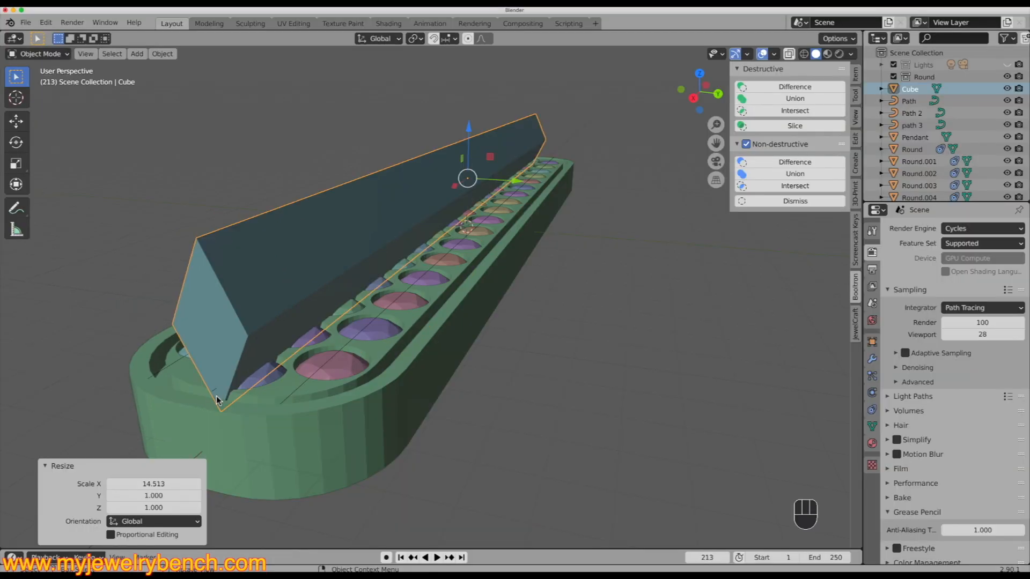
middle_click_drag(211, 421, 50, 355)
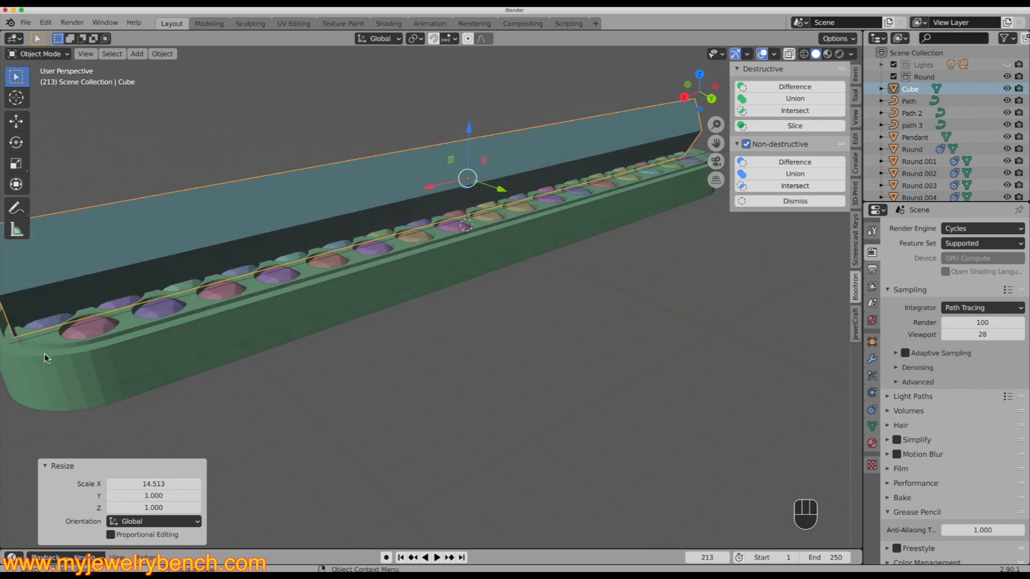
scroll(170, 358, "down", 5)
middle_click_drag(166, 362, 439, 343)
scroll(537, 352, "up", 5)
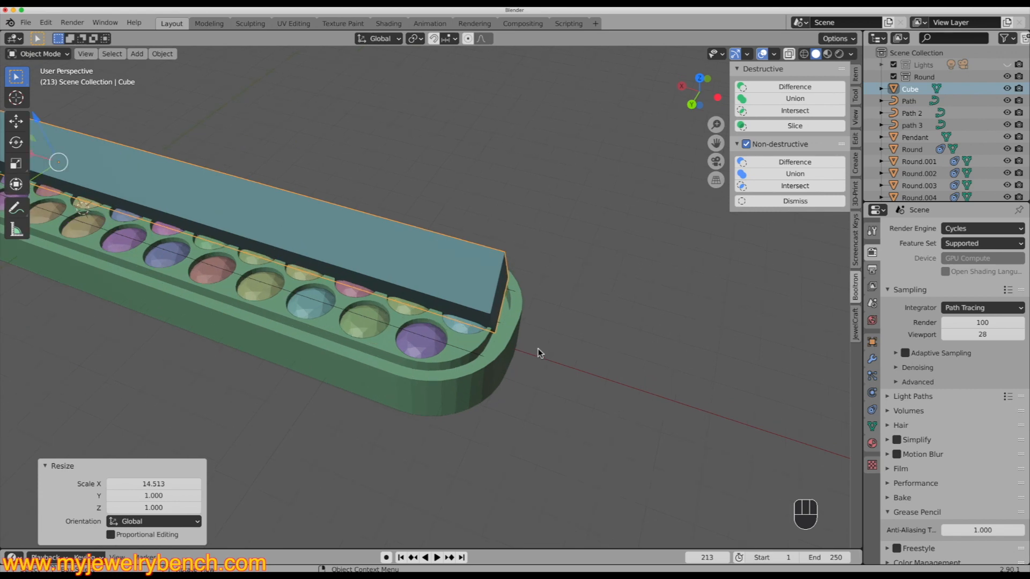
middle_click_drag(490, 324, 660, 322)
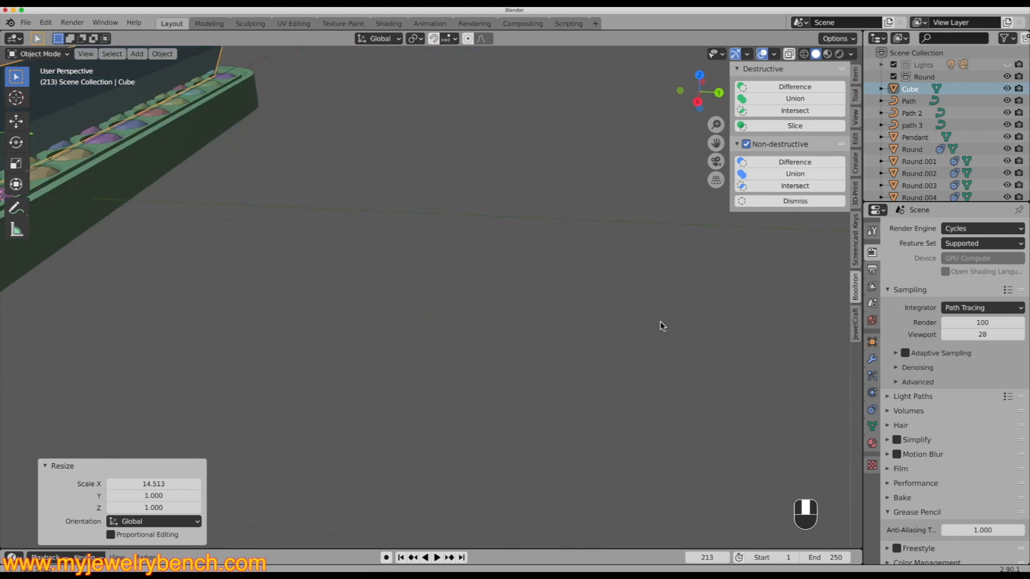
scroll(660, 323, "down", 5)
middle_click_drag(392, 313, 438, 320)
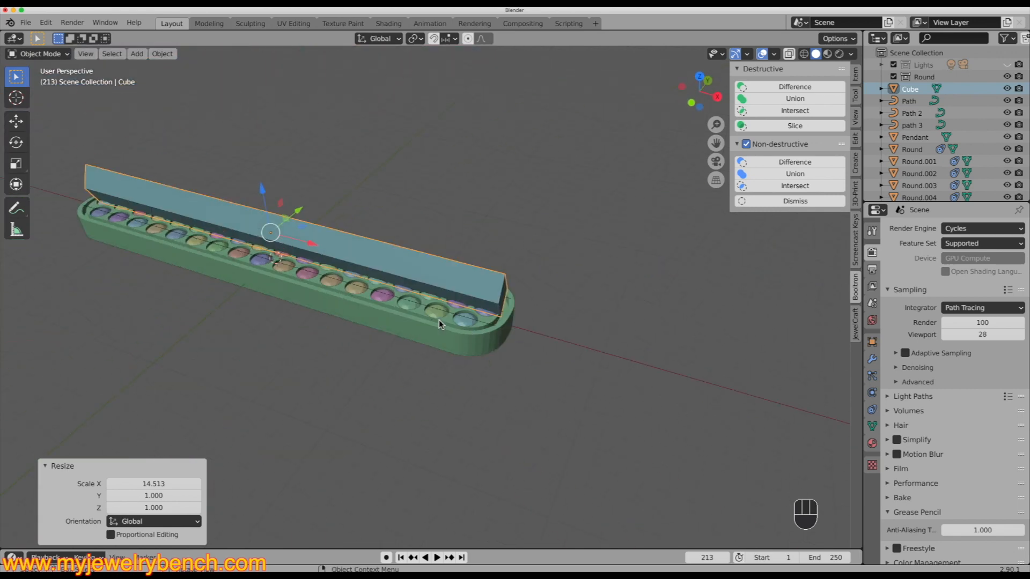
Step: Duplicate the cutter bar and offset the copy about 1.07 mm along Y, toward the neighbouring stone row
left_click(345, 244)
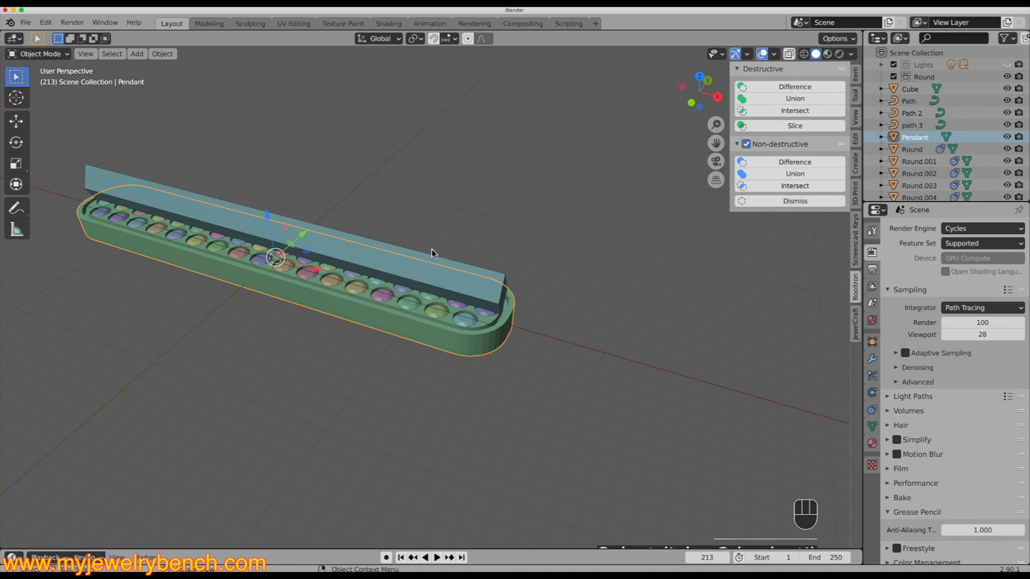
left_click(455, 262)
middle_click_drag(365, 300, 281, 277)
key("shift+d")
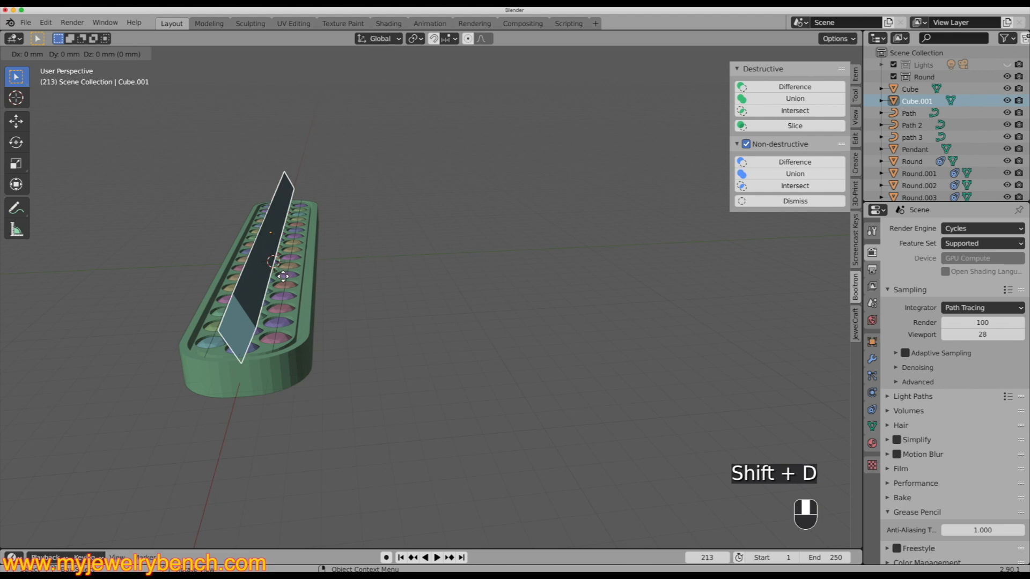
key("y")
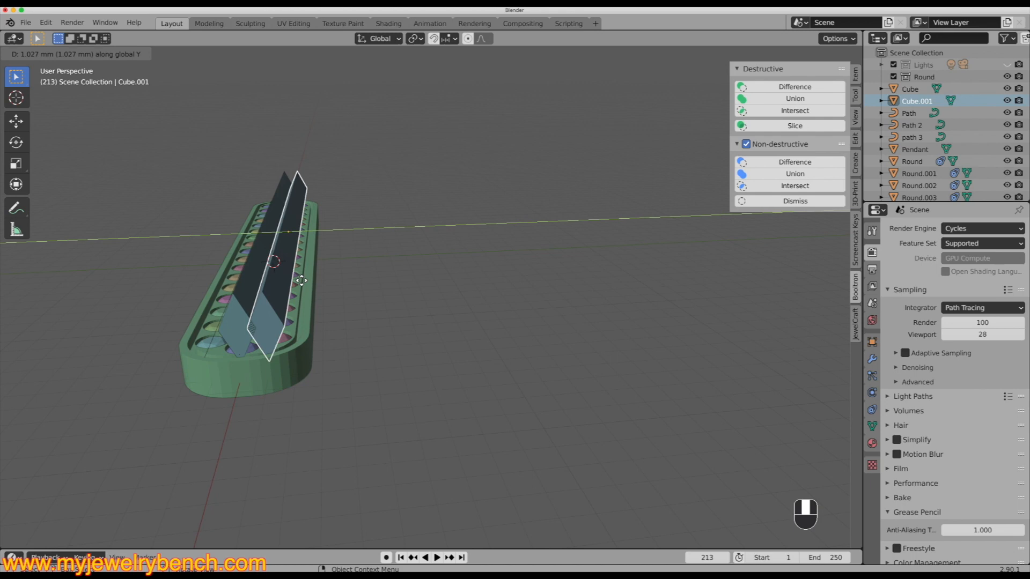
left_click(300, 281)
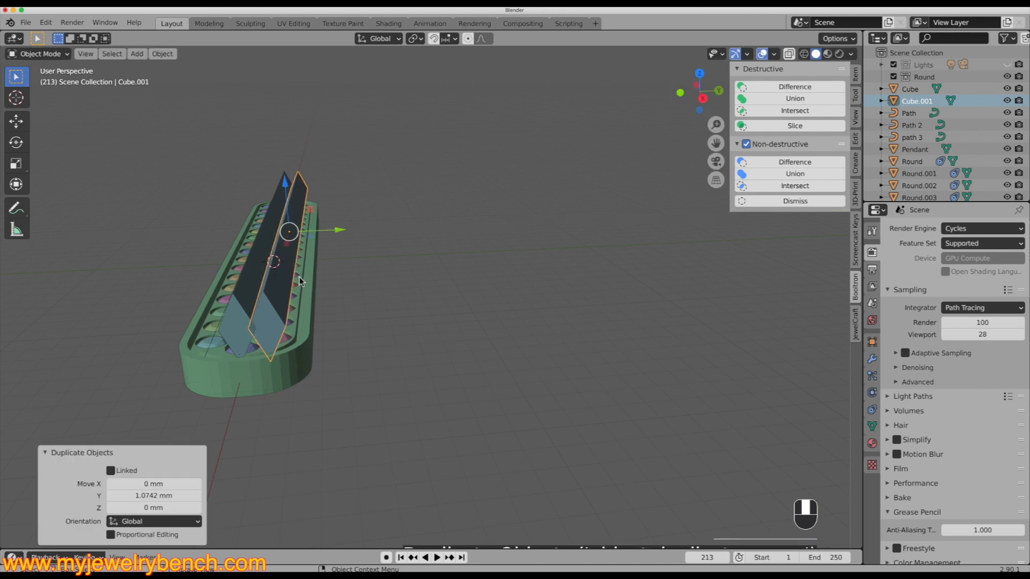
Step: Show the model from above in wireframe and shift the duplicate bar another 0.13 mm or so along Y to centre it over the outer stone row
key("KP_7")
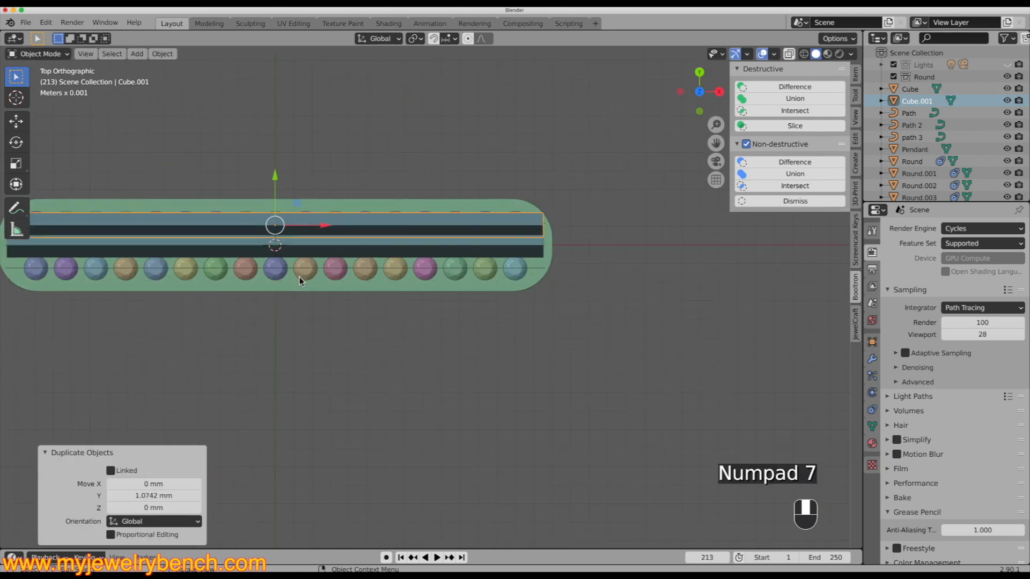
left_click(803, 53)
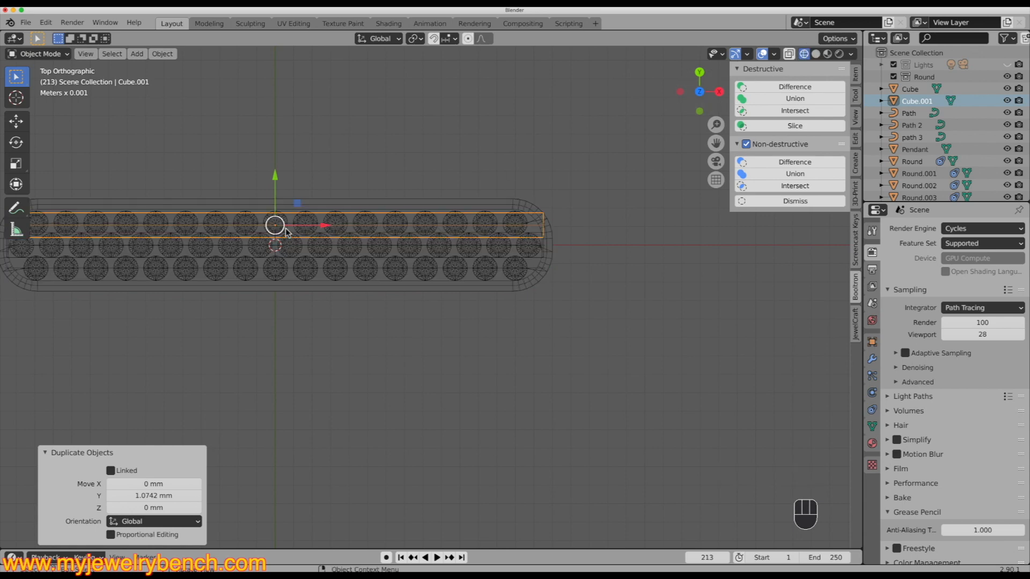
left_click_drag(275, 177, 276, 177)
scroll(542, 230, "up", 4)
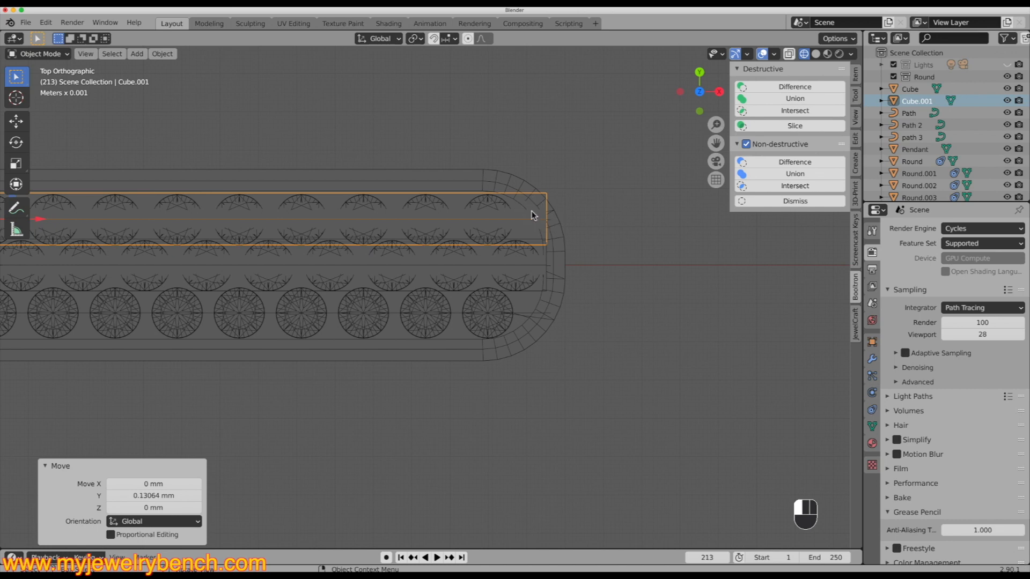
Step: Shorten the duplicate bar to about 0.986 of its length along X to fit inside the rounded end
key("a")
left_click(547, 200)
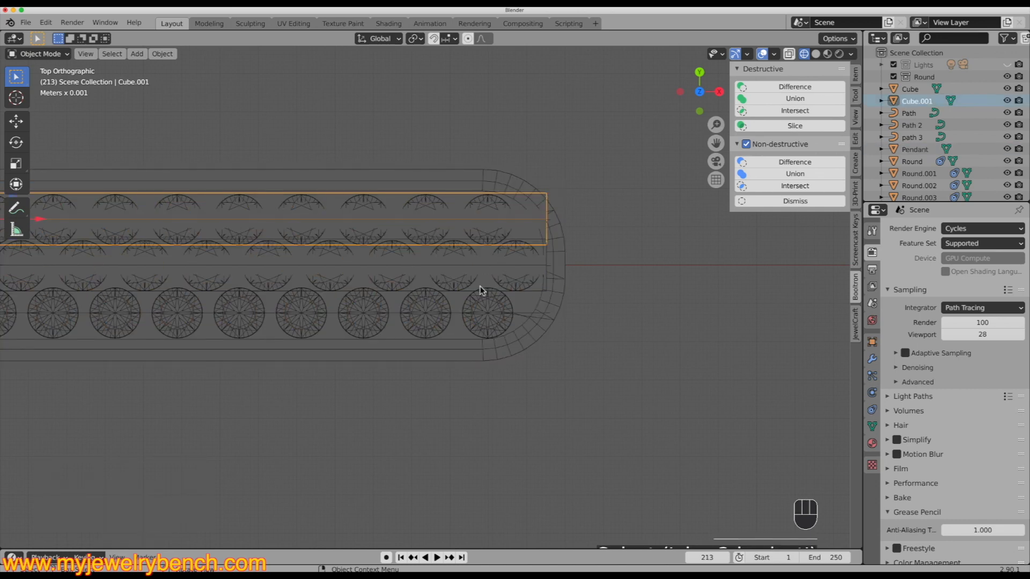
key("s")
key("x")
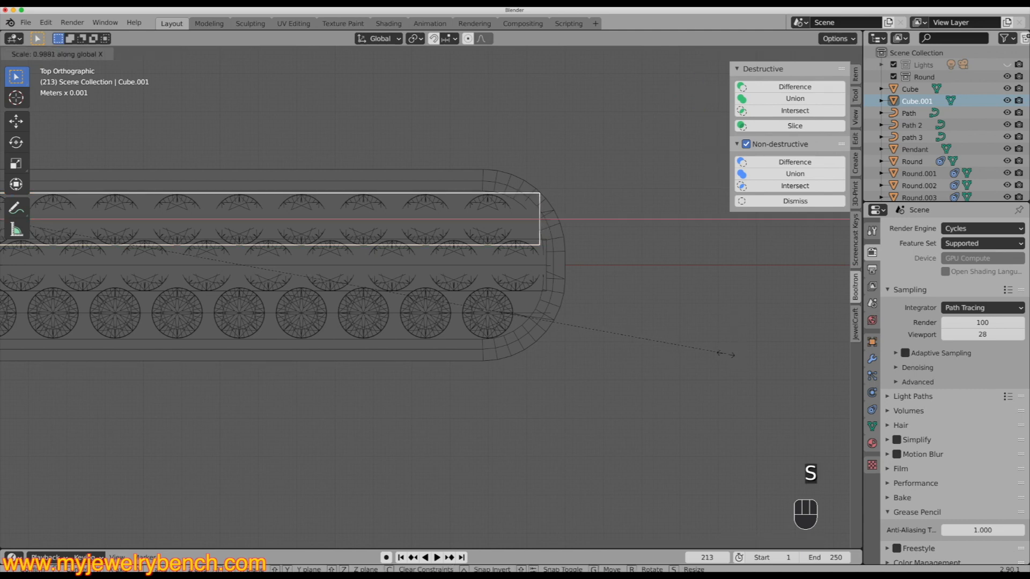
left_click(724, 355)
Step: Restore solid shading and examine how the ends of both cutter bars meet the pendant's rim
middle_click_drag(529, 376, 472, 300)
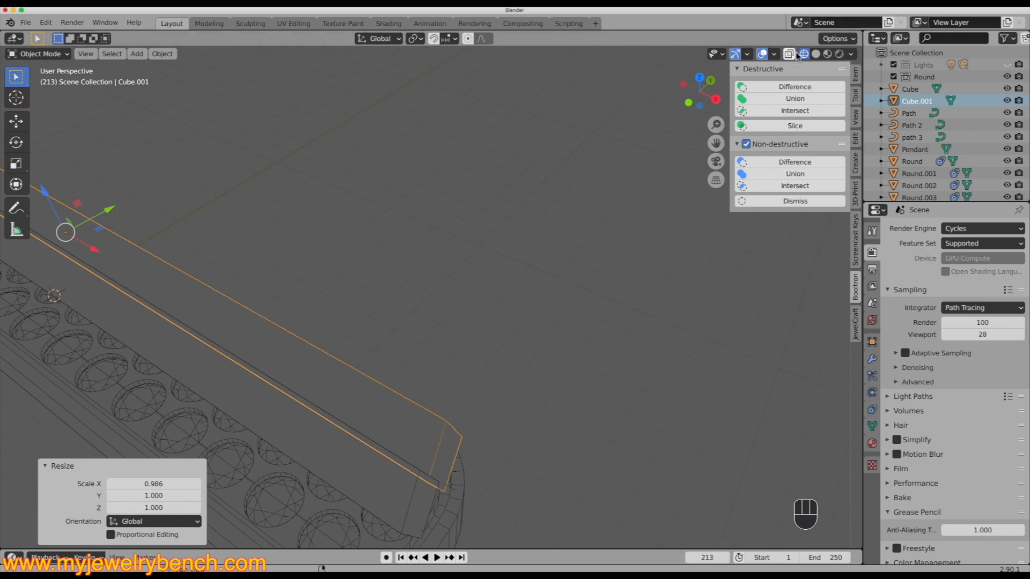
left_click(815, 54)
scroll(337, 465, "up", 2)
scroll(356, 384, "down", 3)
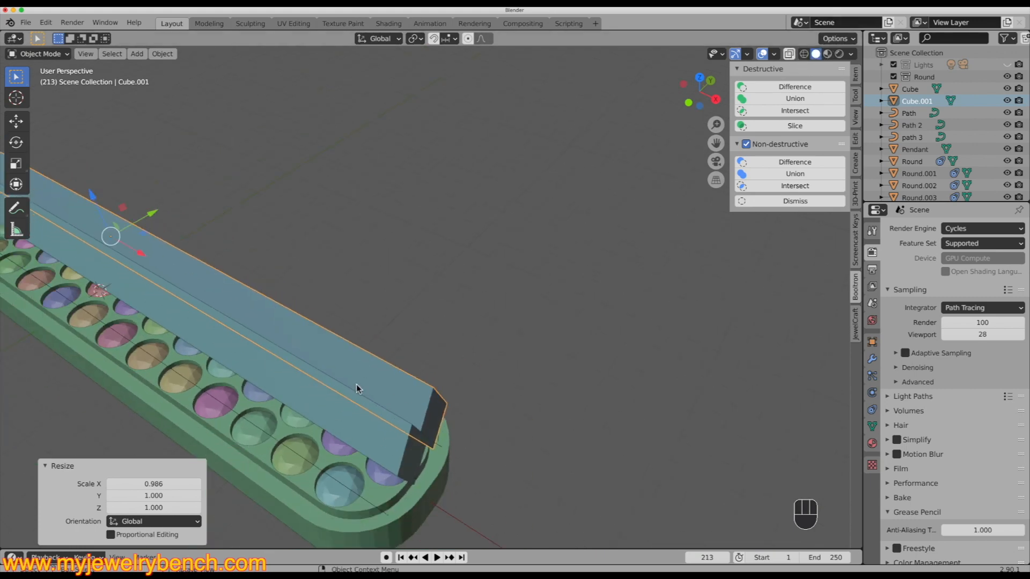
middle_click_drag(427, 493, 414, 461)
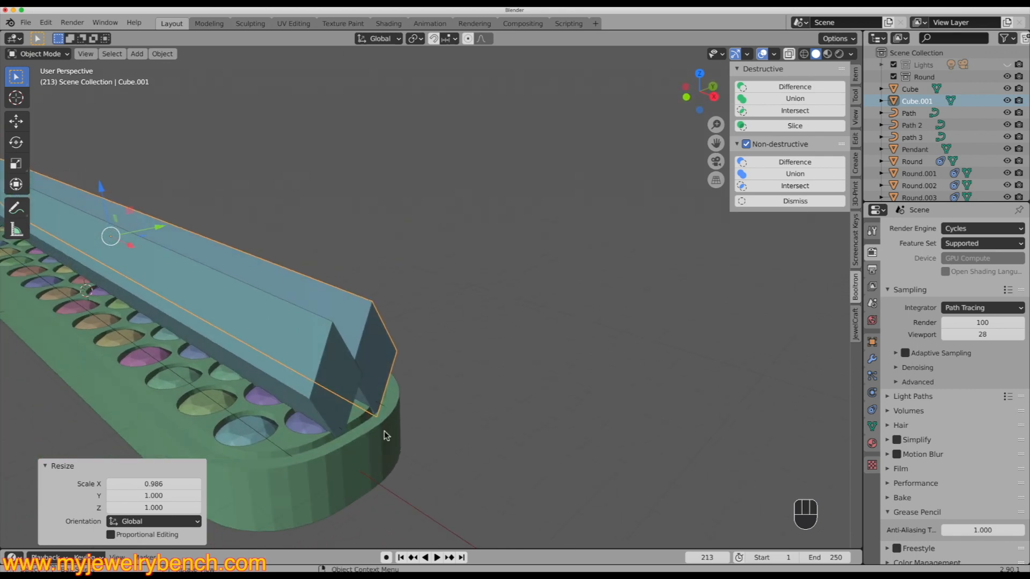
scroll(381, 429, "up", 3)
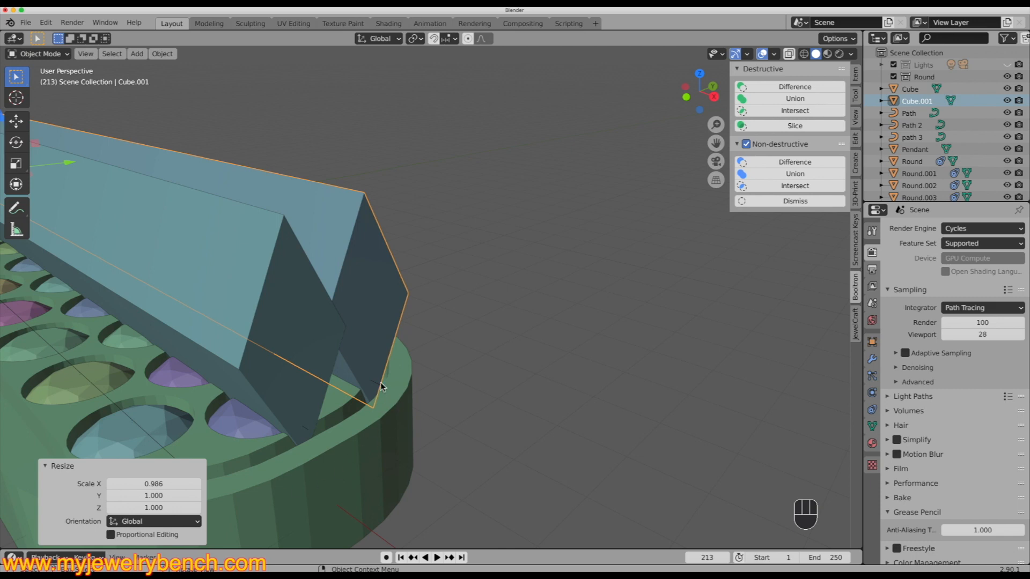
middle_click_drag(394, 405, 140, 429)
middle_click_drag(389, 460, 368, 427)
left_click(142, 293)
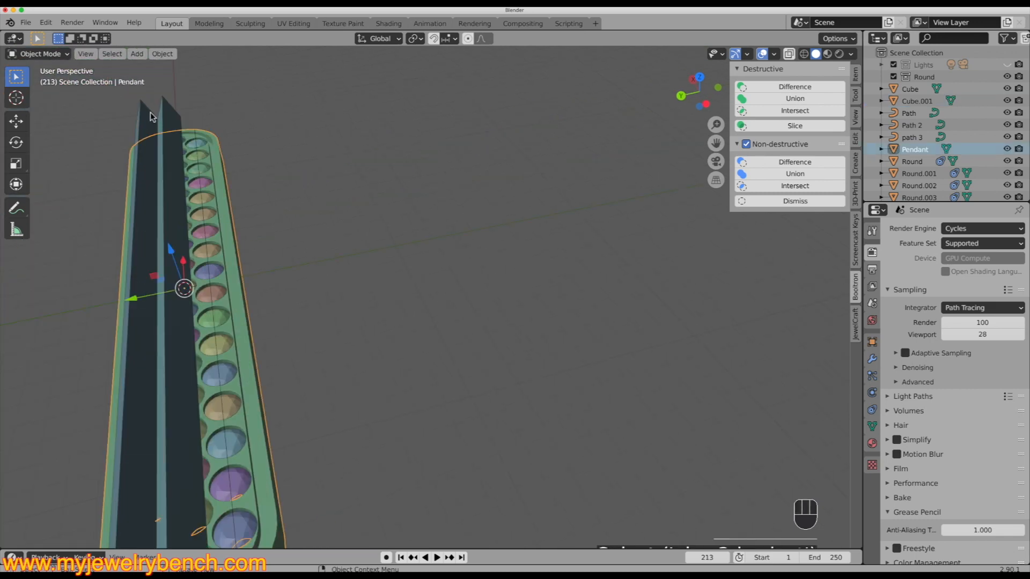
Step: Duplicate the shortened outer cutter bar and move the copy about -2.48 mm along Y, over the opposite outer stone row
left_click(137, 122)
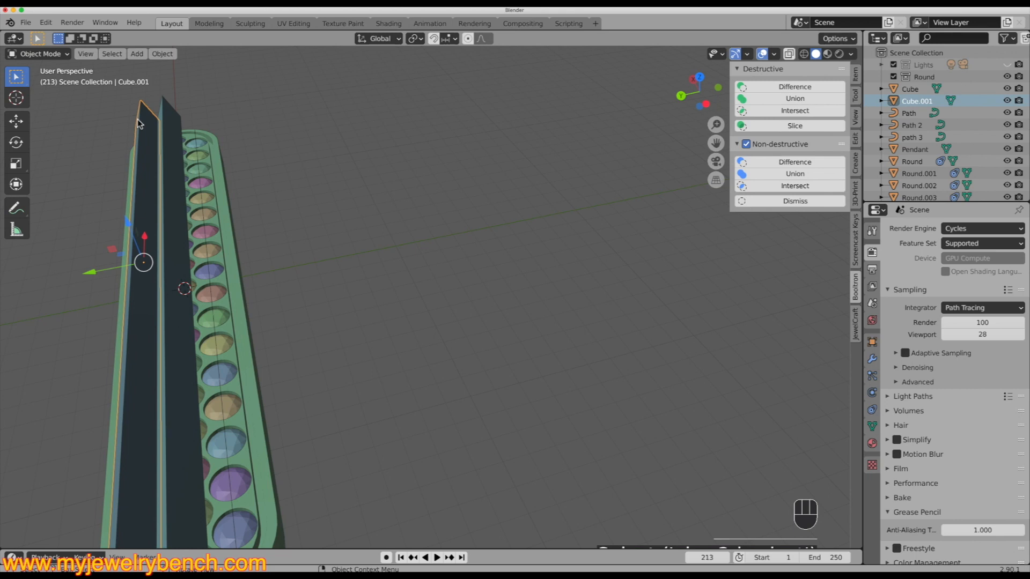
key("KP_7")
scroll(630, 275, "down", 2)
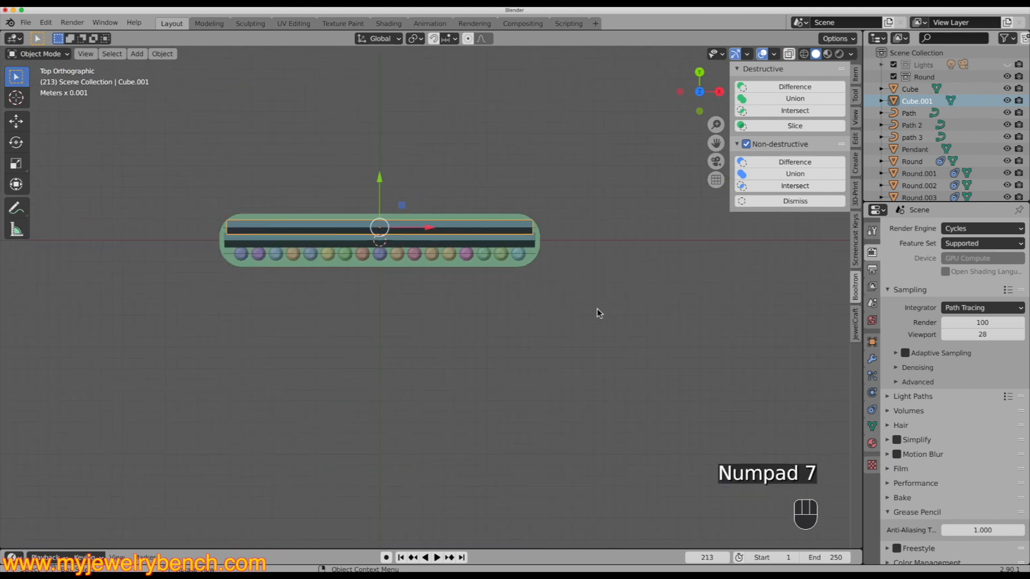
scroll(420, 240, "up", 3)
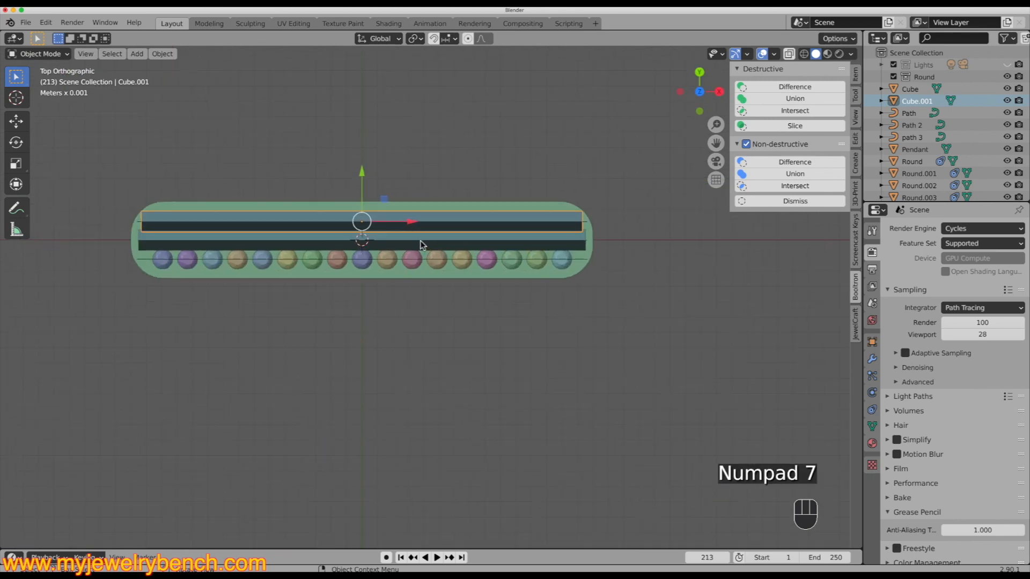
left_click(804, 53)
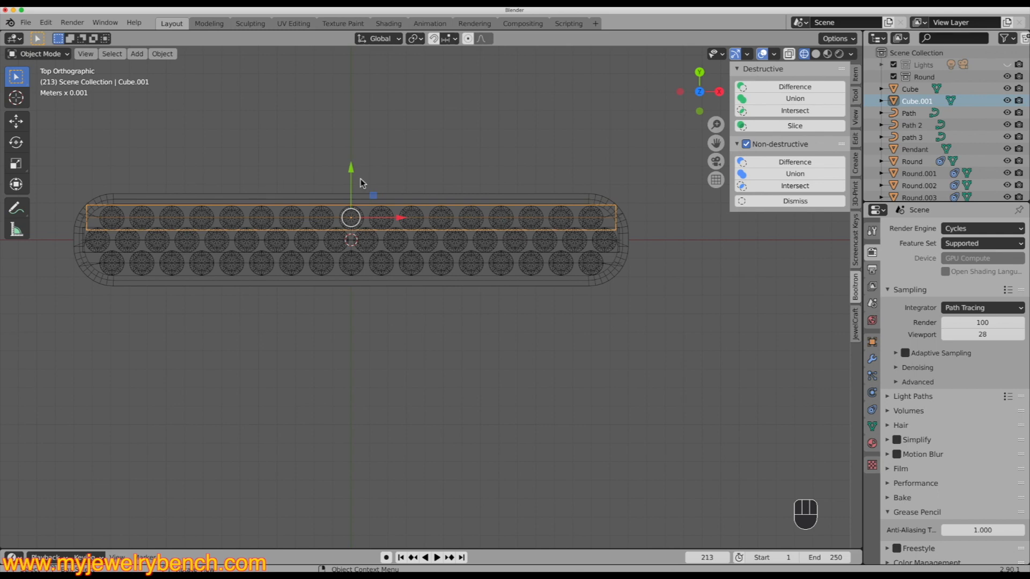
key("shift+d")
key("y")
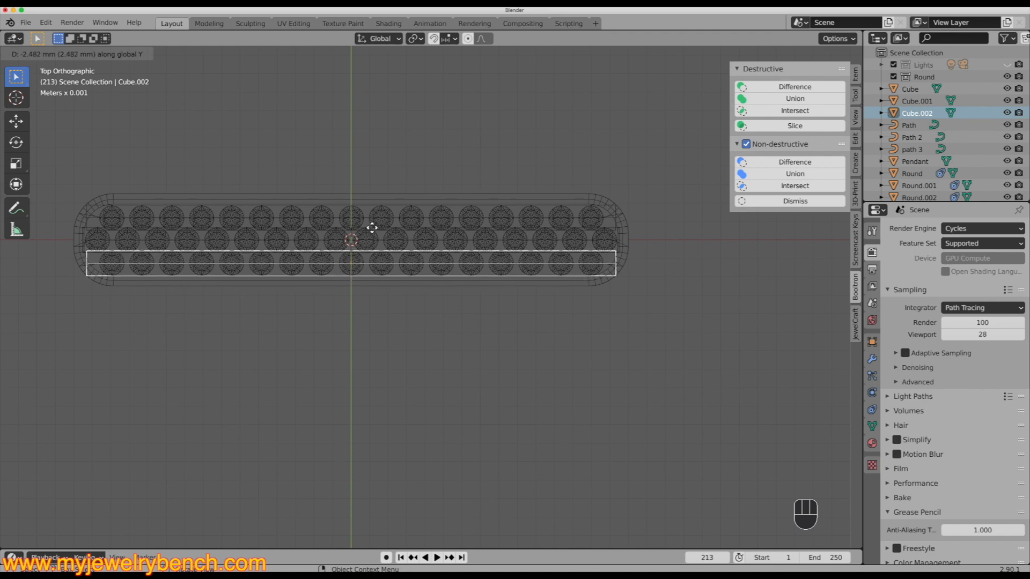
left_click(370, 228)
Step: Restore solid shading and examine how the ends of the three cutter bars meet the pendant's rim
middle_click_drag(378, 314, 416, 254)
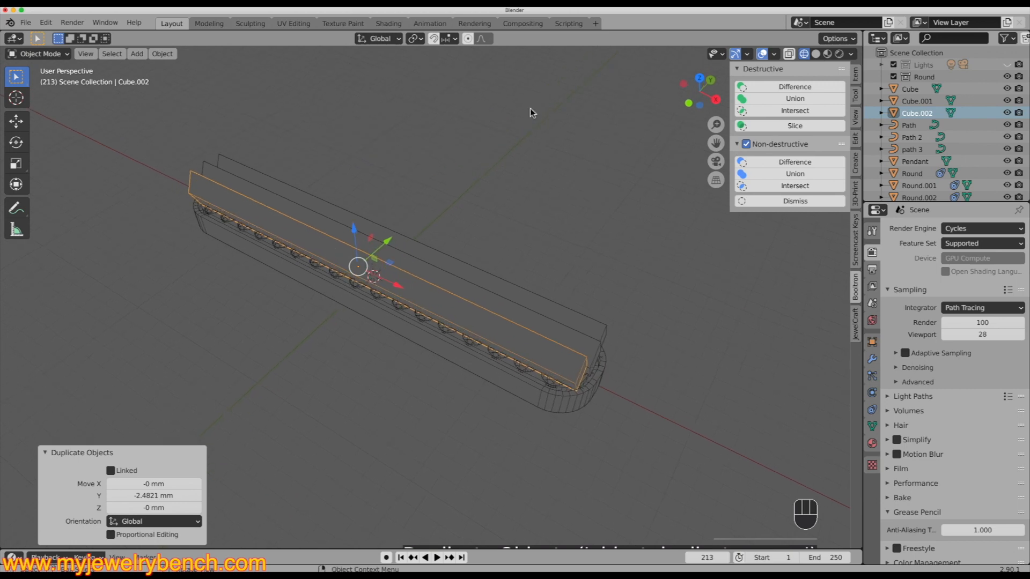
left_click(816, 54)
mouse_move(701, 155)
middle_mouse_down()
mouse_move(626, 196)
mouse_move(599, 296)
middle_mouse_up()
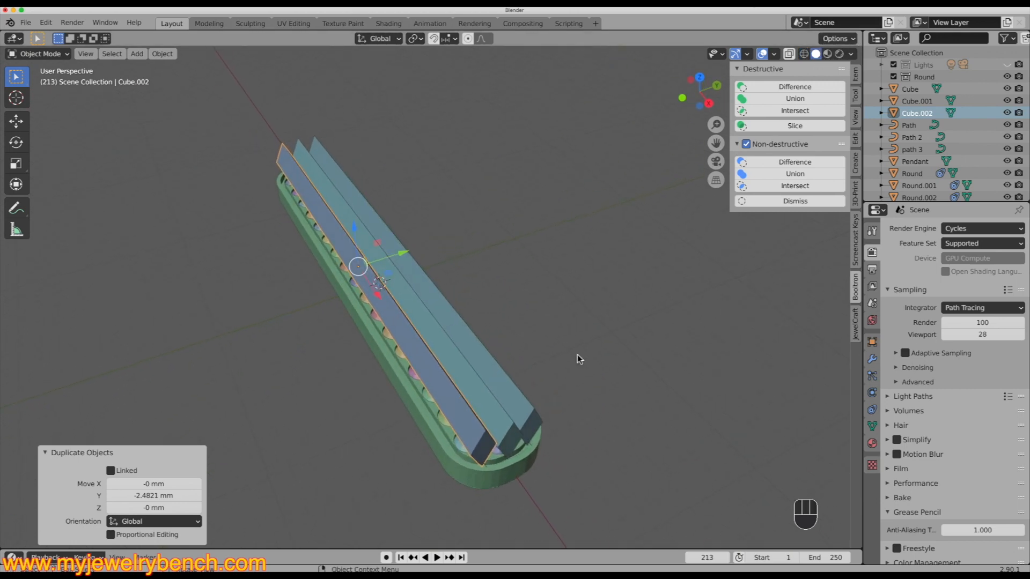
scroll(487, 472, "up", 3)
scroll(554, 423, "up", 3)
middle_click_drag(647, 351, 627, 348)
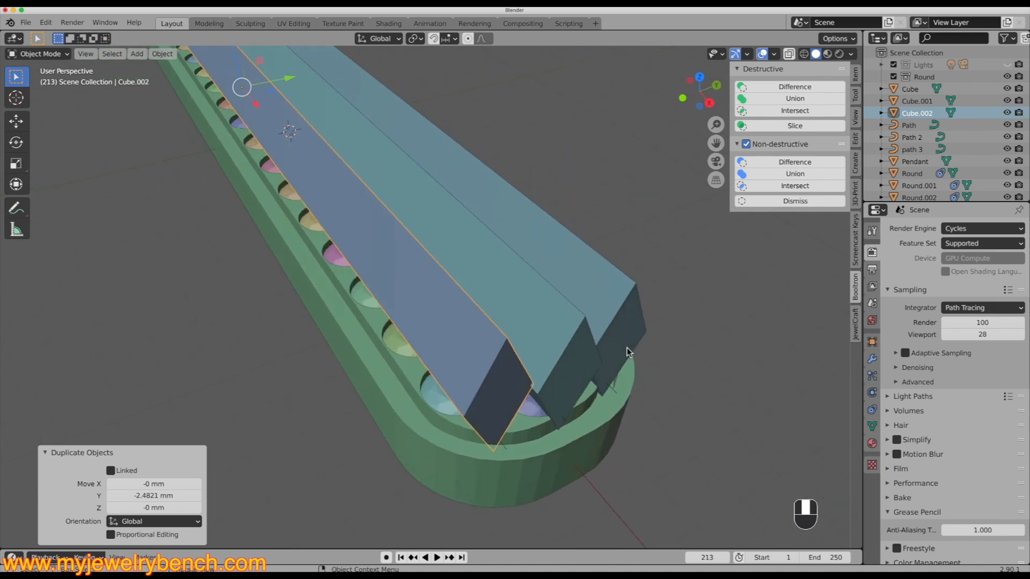
scroll(524, 289, "down", 2)
middle_click_drag(524, 290, 419, 345)
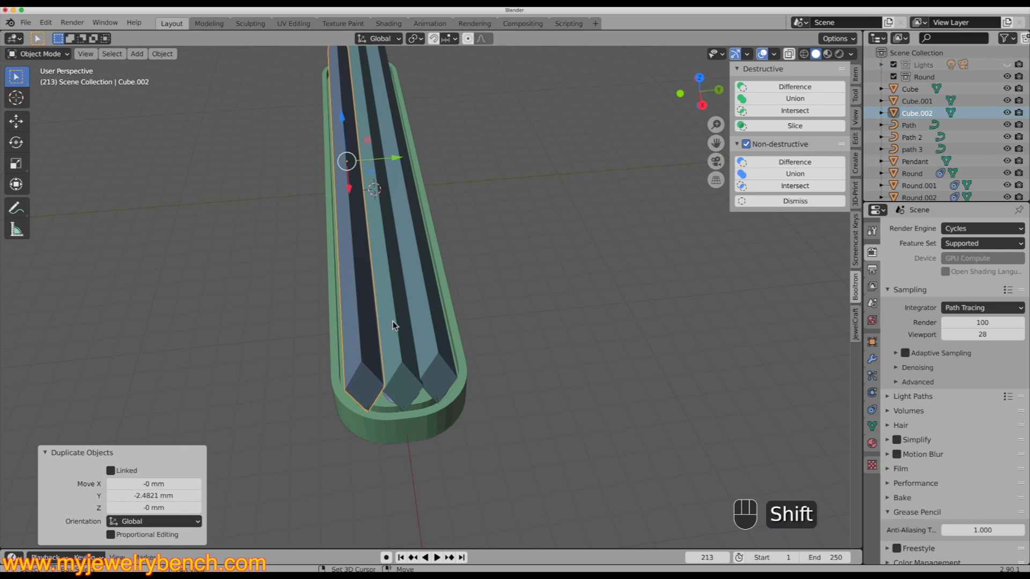
Step: Subtract all three cutter bars from the pendant with a destructive Boolean Difference
left_click(402, 334, "shift")
left_click(430, 339, "shift")
middle_click_drag(502, 401, 471, 265)
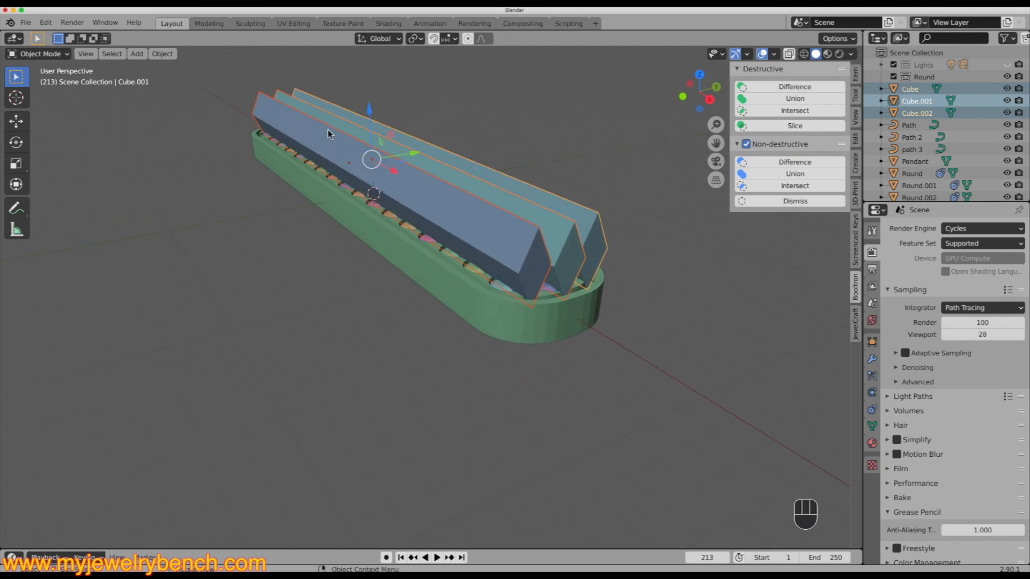
left_click(554, 323, "shift")
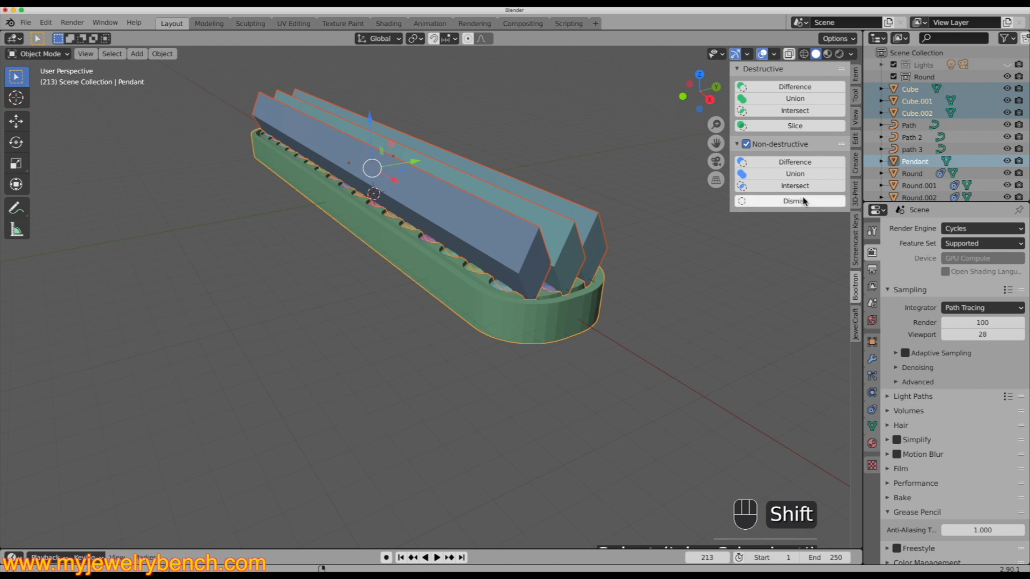
left_click(792, 87)
Step: Examine the V-grooves cut along the three stone rows, up close and over the pendant's whole length
middle_click_drag(508, 247, 487, 272)
scroll(442, 356, "up", 4)
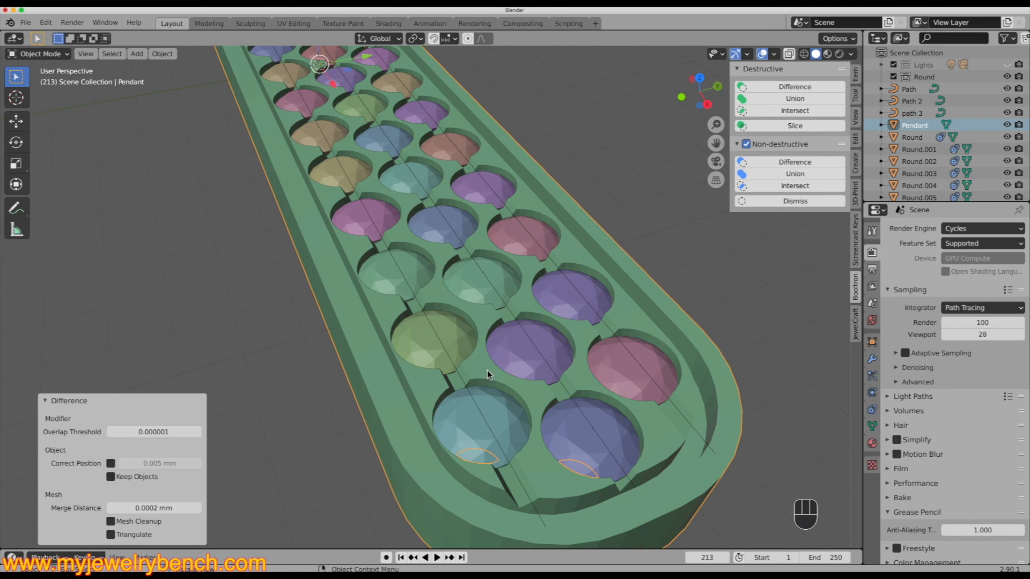
scroll(439, 358, "down", 5)
middle_click_drag(416, 271, 613, 298)
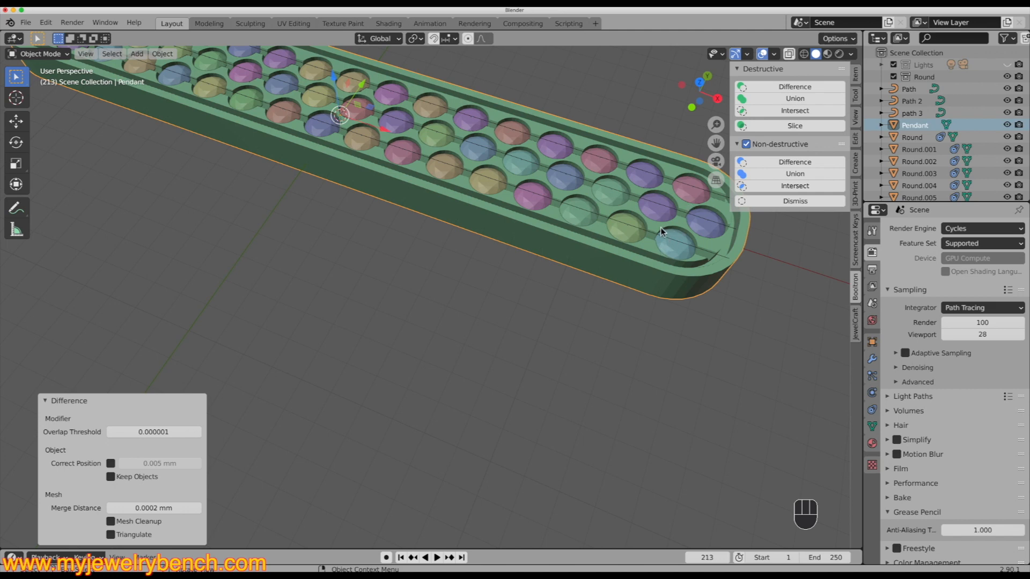
scroll(622, 223, "up", 4)
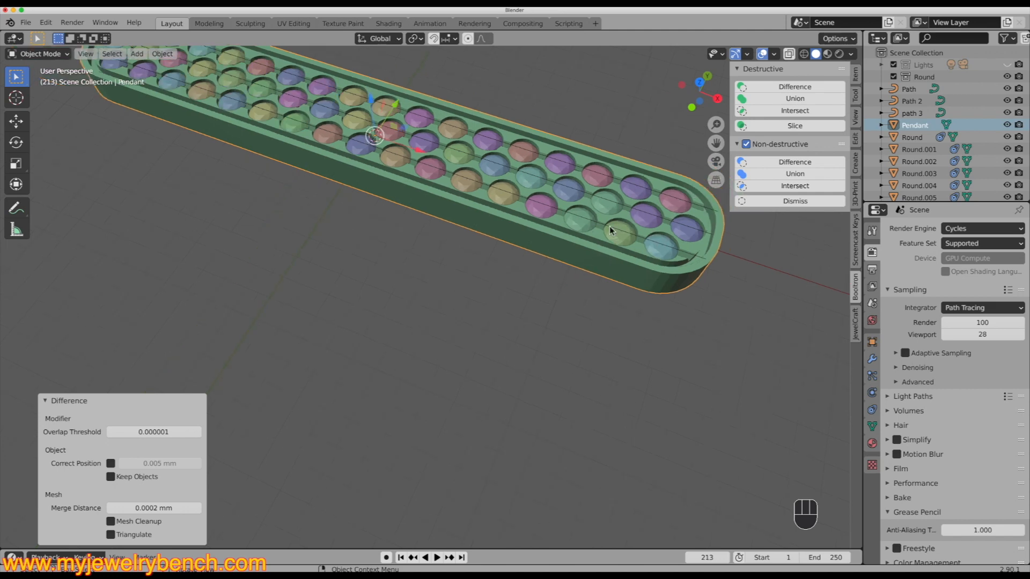
scroll(610, 246, "up", 3)
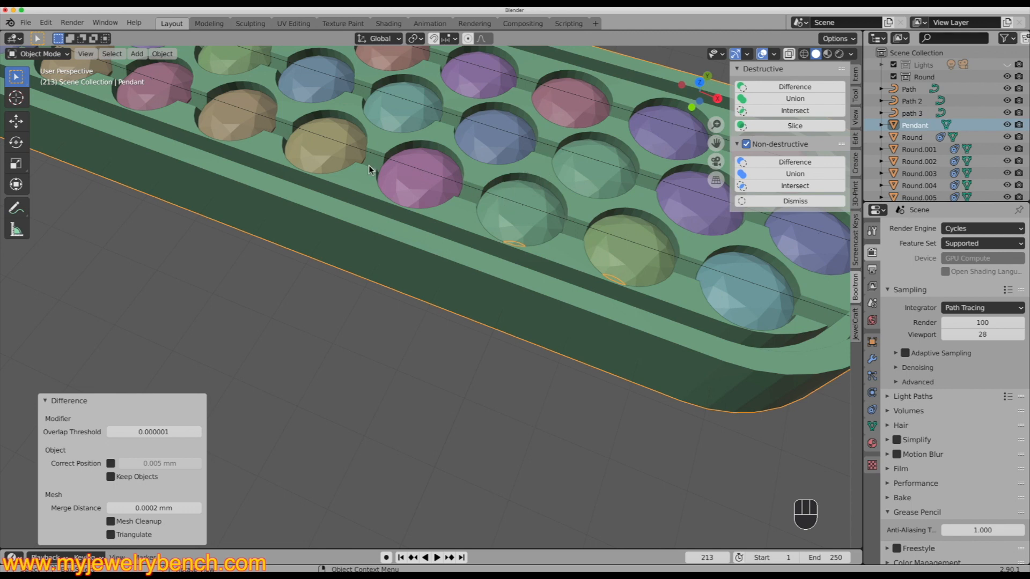
scroll(373, 171, "down", 5)
scroll(388, 404, "down", 2)
scroll(295, 193, "up", 3)
middle_click_drag(361, 238, 372, 217)
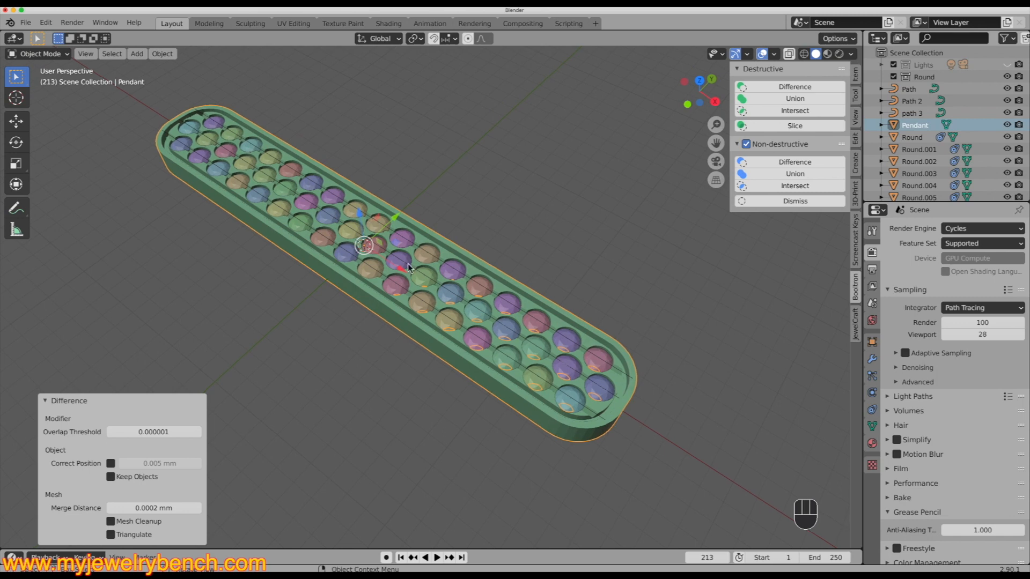
scroll(487, 344, "down", 2)
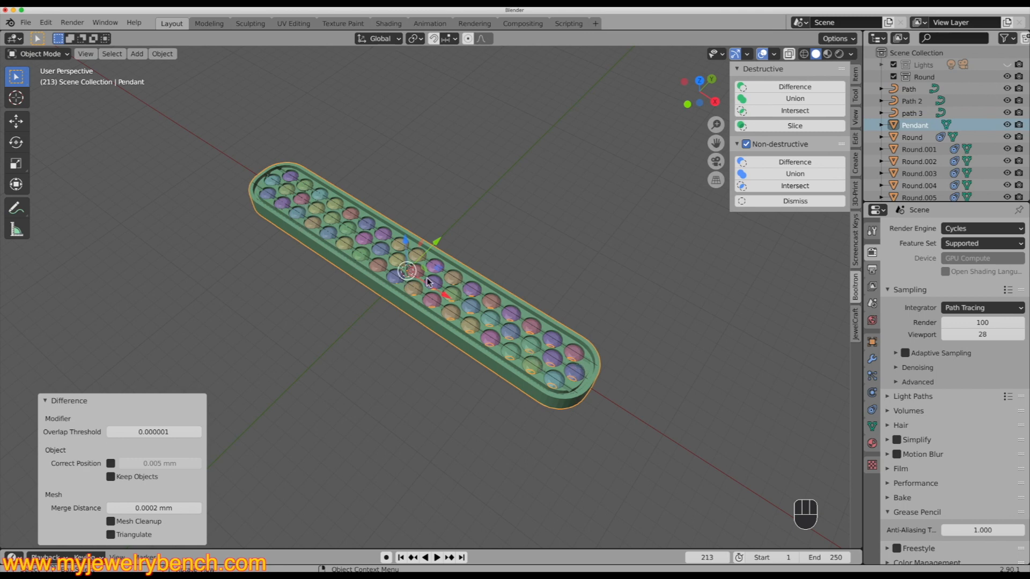
middle_click_drag(435, 293, 304, 290)
scroll(301, 288, "up", 4)
middle_click_drag(419, 313, 449, 337)
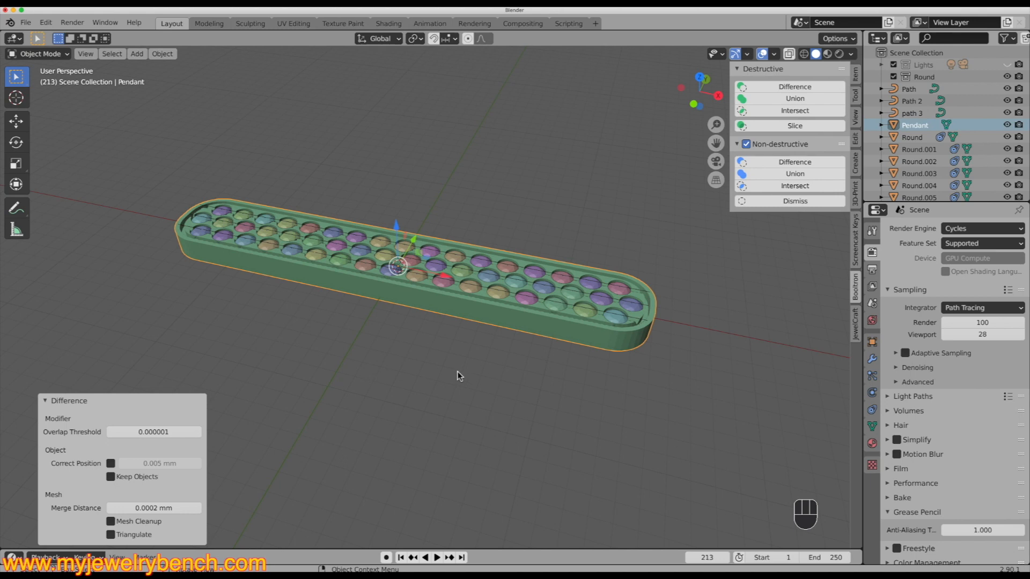
scroll(384, 320, "down", 2)
scroll(414, 284, "up", 2)
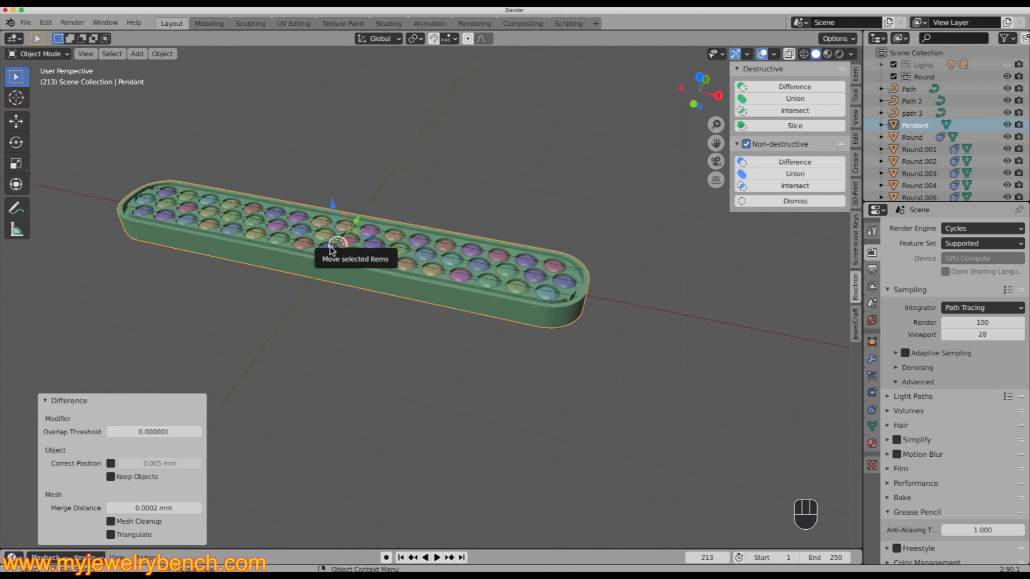
Step: Add a Bezier circle of 1 mm radius at the origin and rotate it 90° about X to stand upright
key("shift+a")
mouse_move(382, 254)
mouse_move(344, 268)
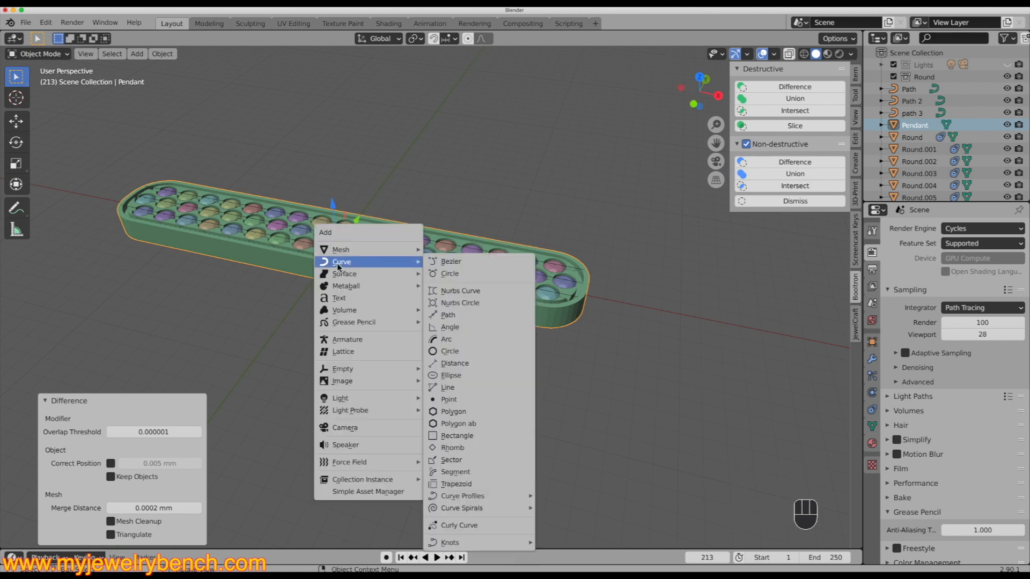
left_click(458, 276)
scroll(327, 261, "up", 2)
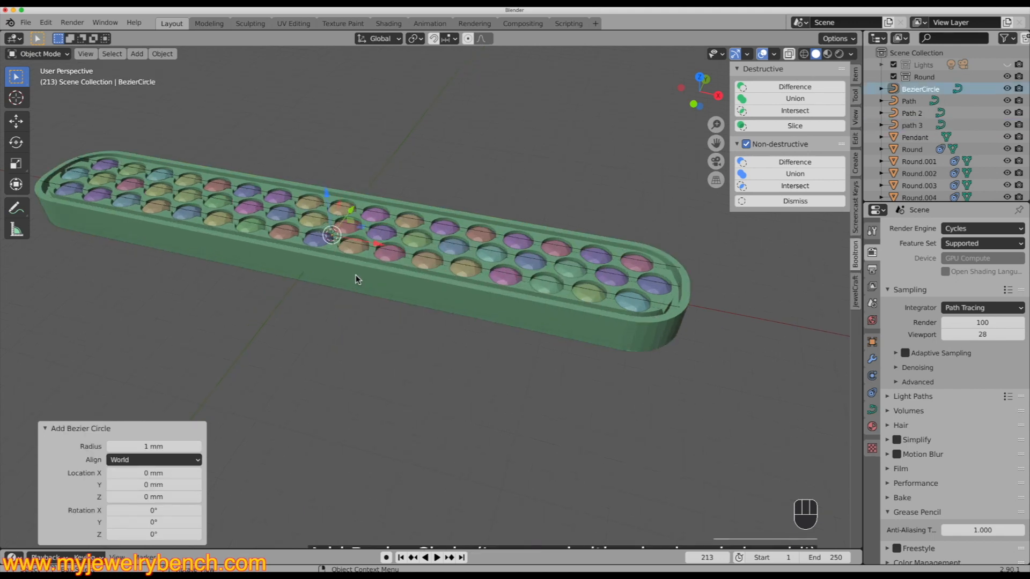
key("r")
key("x")
key("9")
key("0")
key("Return")
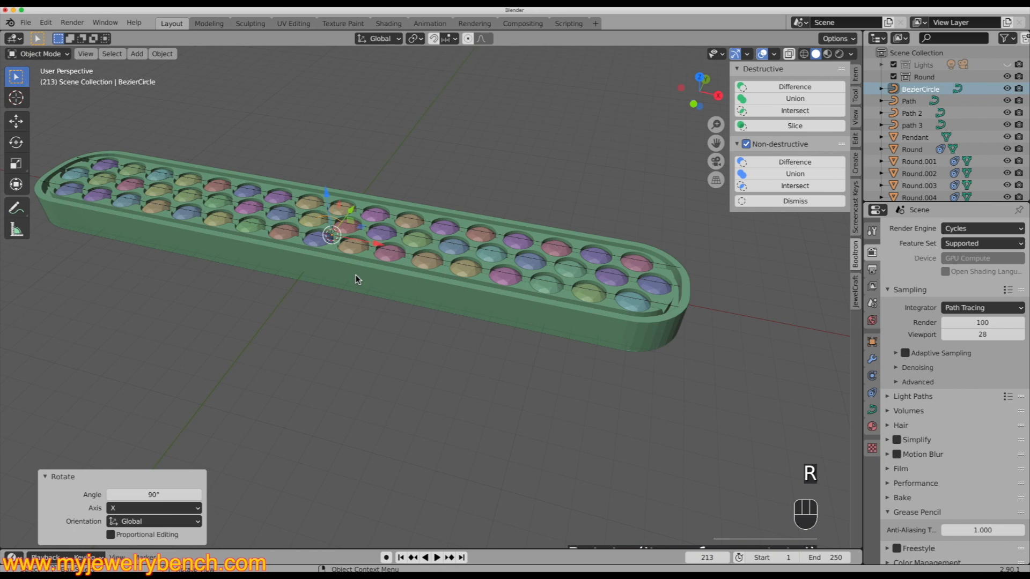
Step: Move the circle about 15.79 mm along X, just beyond the pendant's rounded end
scroll(357, 275, "down", 2)
scroll(332, 311, "down", 1)
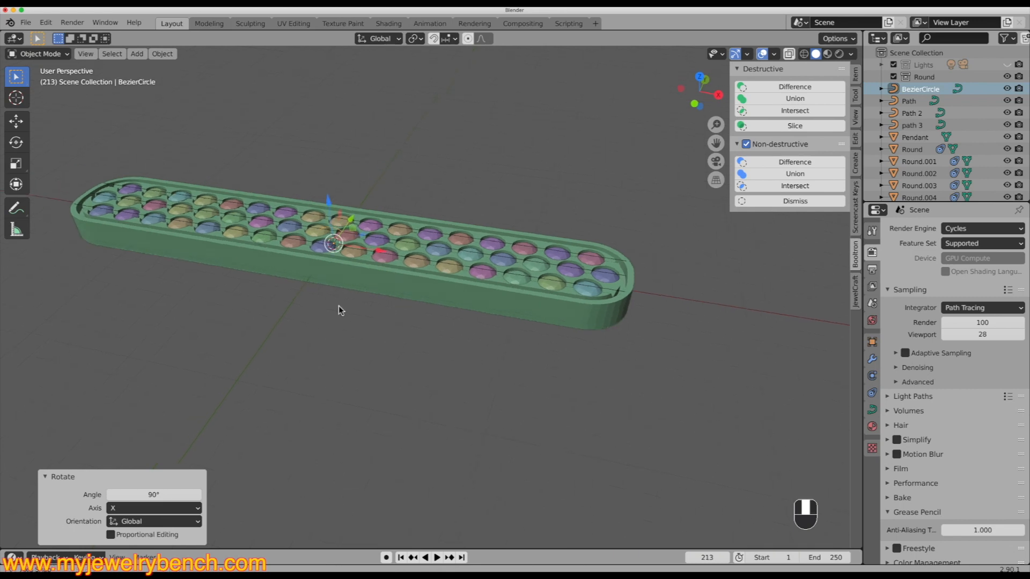
middle_click_drag(339, 310, 409, 234)
key("g")
key("x")
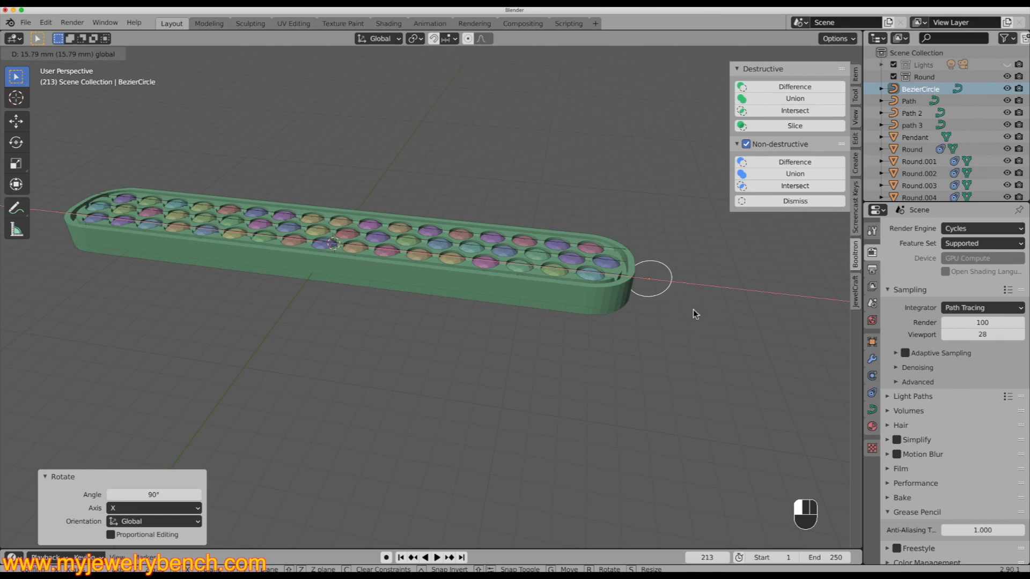
left_click_drag(693, 310, 693, 310)
scroll(445, 321, "up", 2)
scroll(377, 339, "down", 3)
Step: In front view, stretch the circle to about 1.95 times its width along X and shift it about 0.95 mm outward along X
key("KP_0")
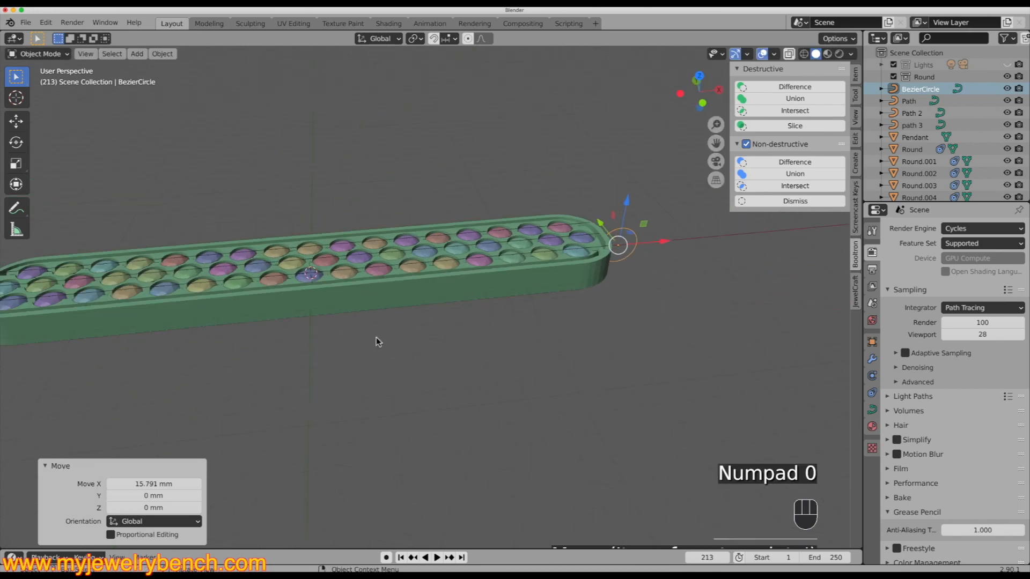
key("KP_0")
key("KP_1")
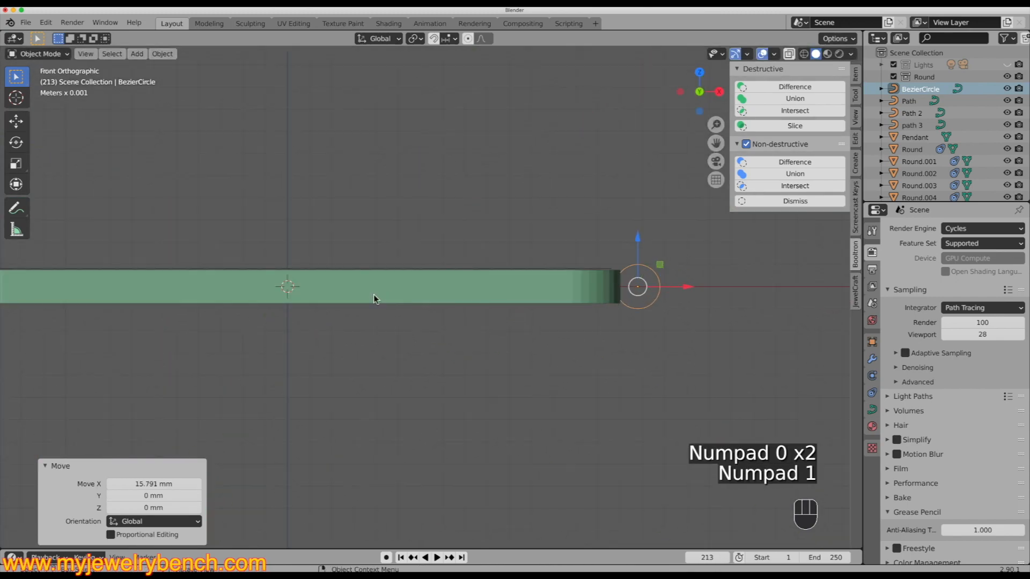
scroll(523, 310, "up", 2)
scroll(77, 308, "down", 2)
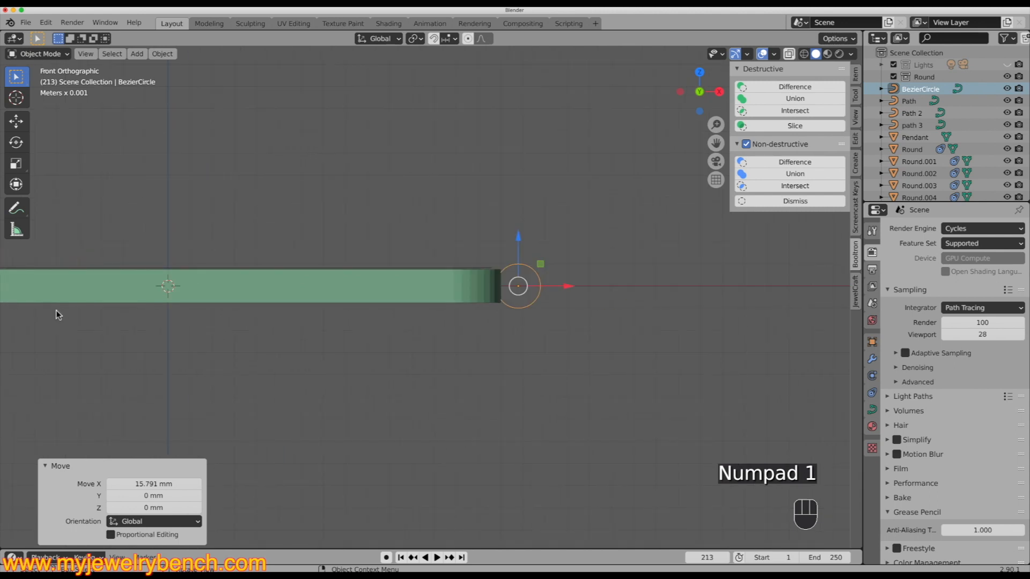
scroll(585, 303, "up", 2)
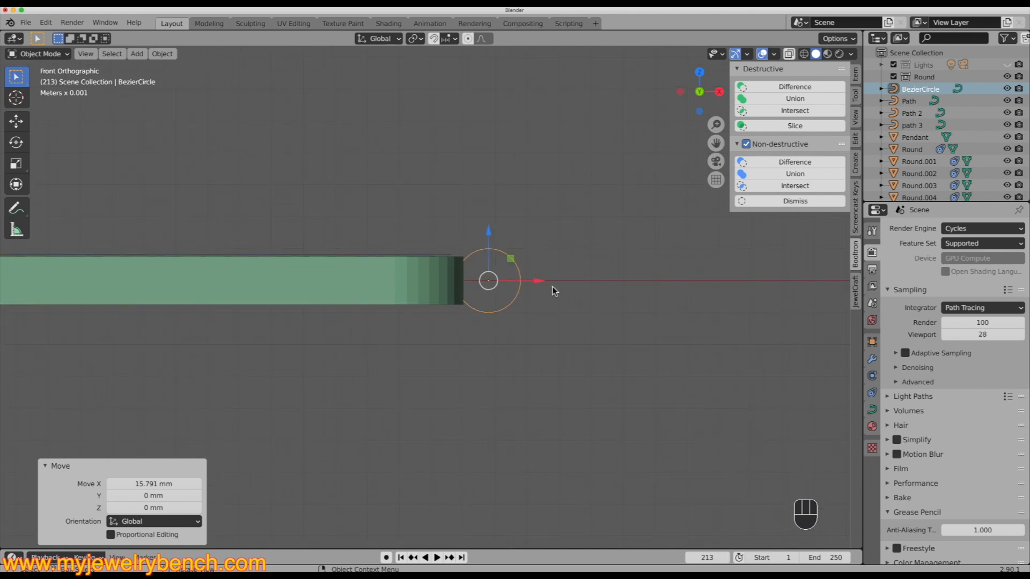
key("s")
key("x")
left_click(611, 289)
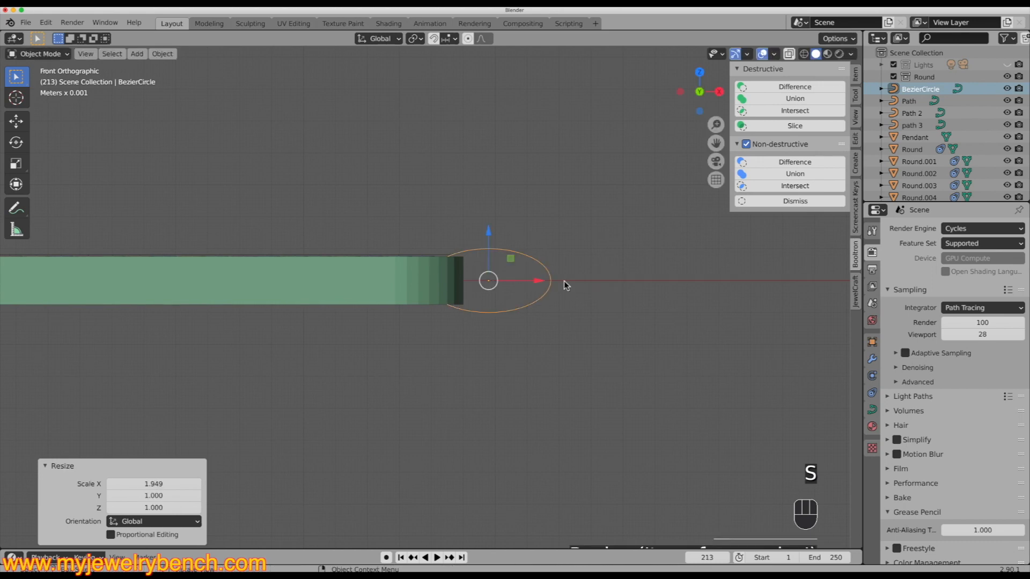
left_click_drag(540, 280, 570, 285)
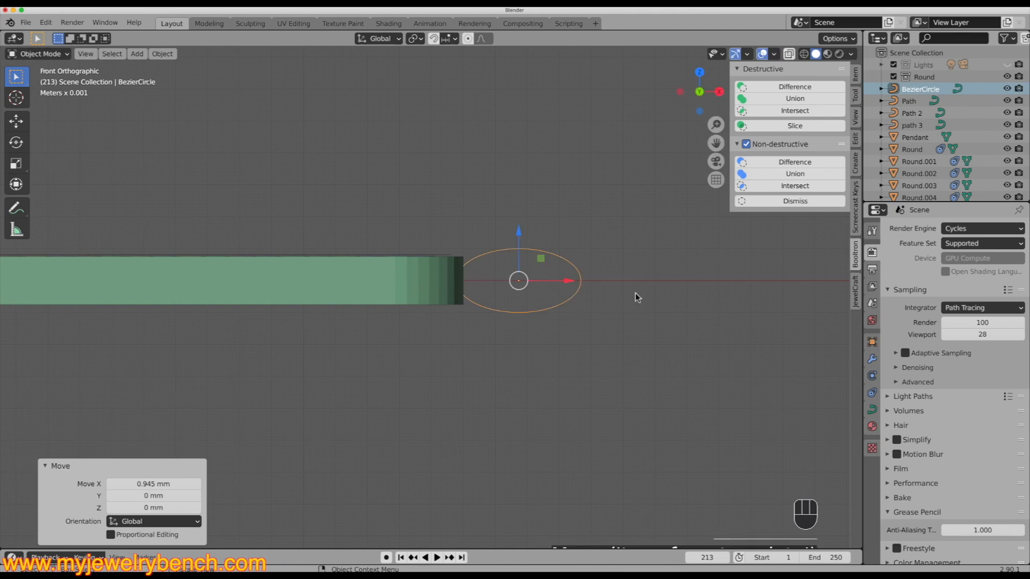
Step: Thicken the oval curve into a round wire ring with a bevel depth of about 0.187 mm
middle_click_drag(635, 292, 615, 300)
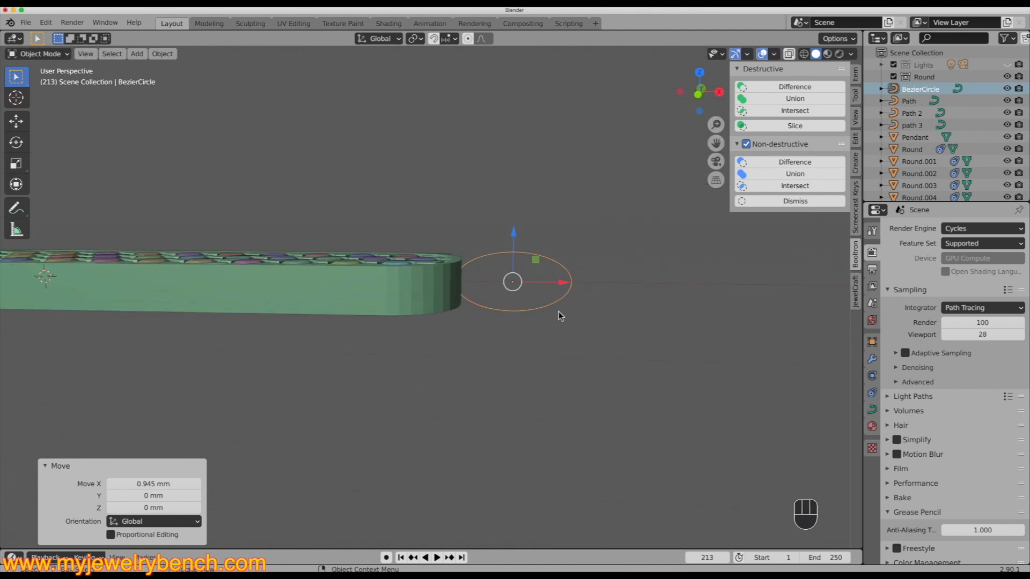
left_click(872, 409)
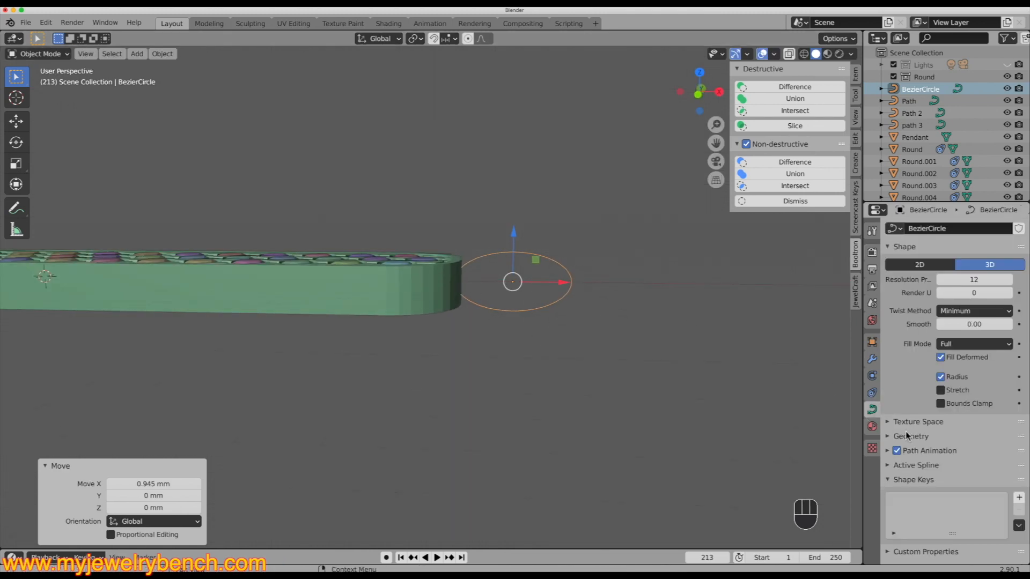
left_click(888, 437)
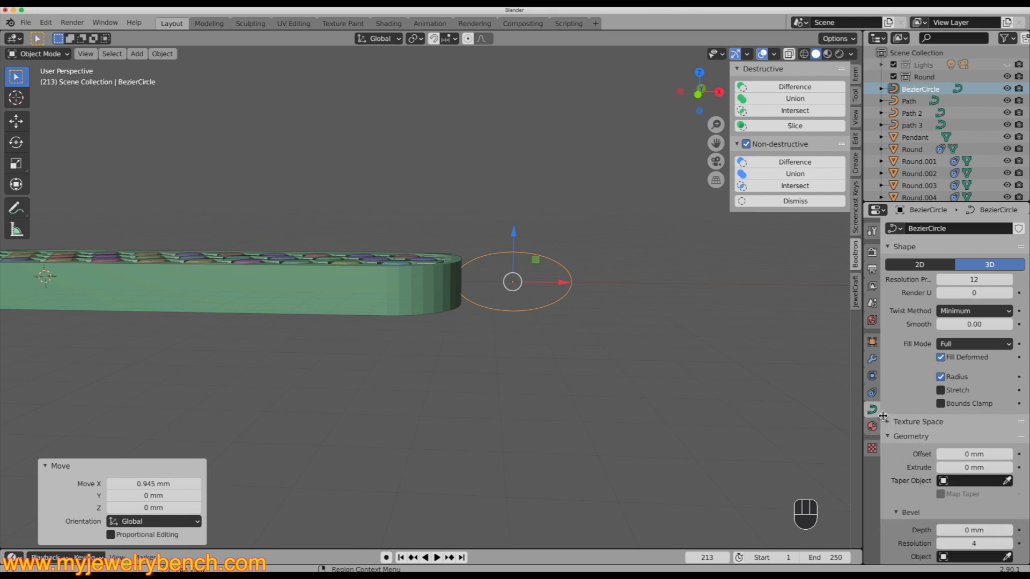
scroll(889, 405, "down", 4)
scroll(889, 402, "down", 3)
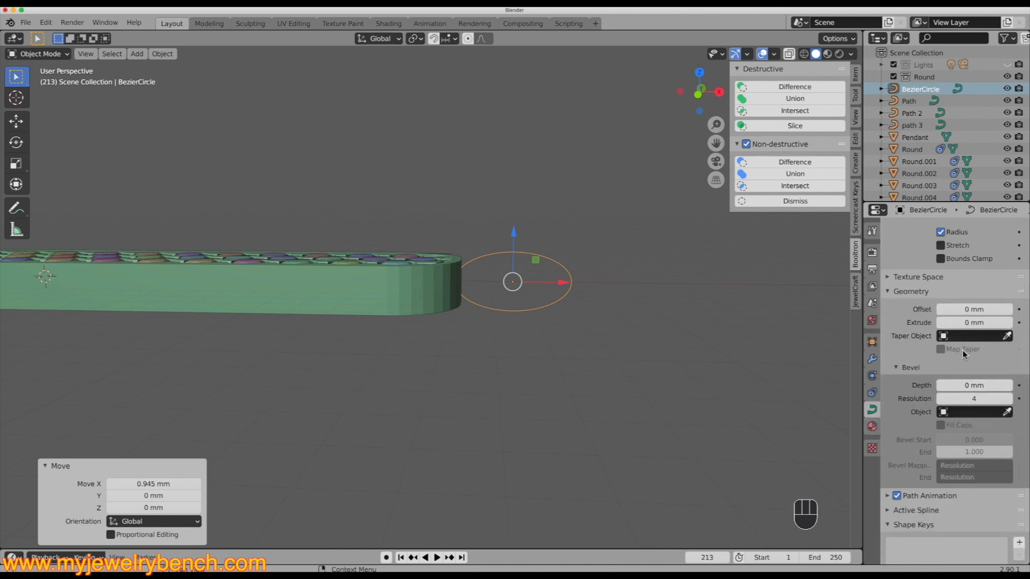
left_click_drag(959, 388, 989, 388)
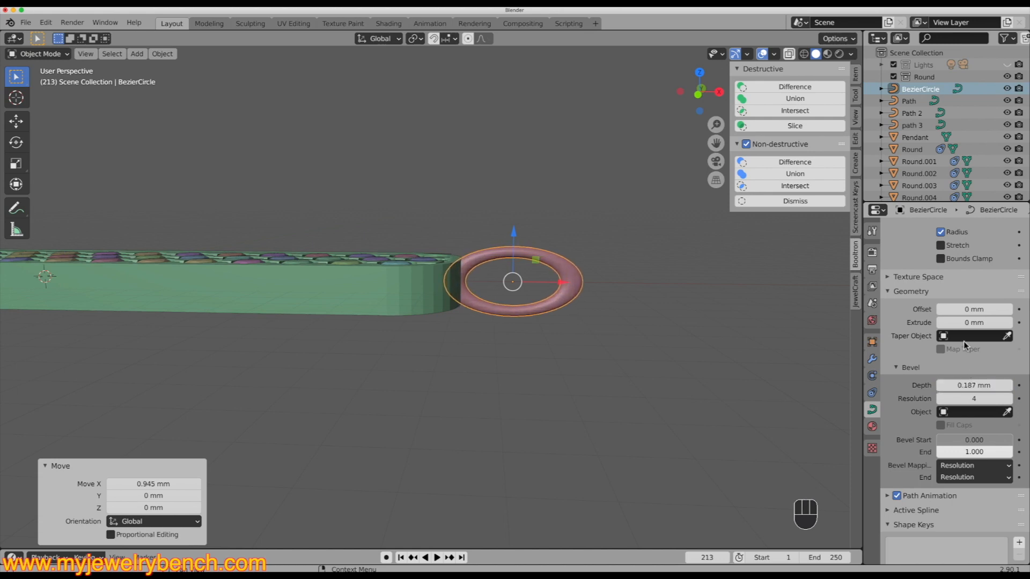
Step: Extrude the oval ring curve to about 0.694 mm and move it about 0.18 mm outward along X, still overlapping the pendant's end
left_click_drag(961, 324, 992, 324)
middle_click_drag(408, 333, 375, 361)
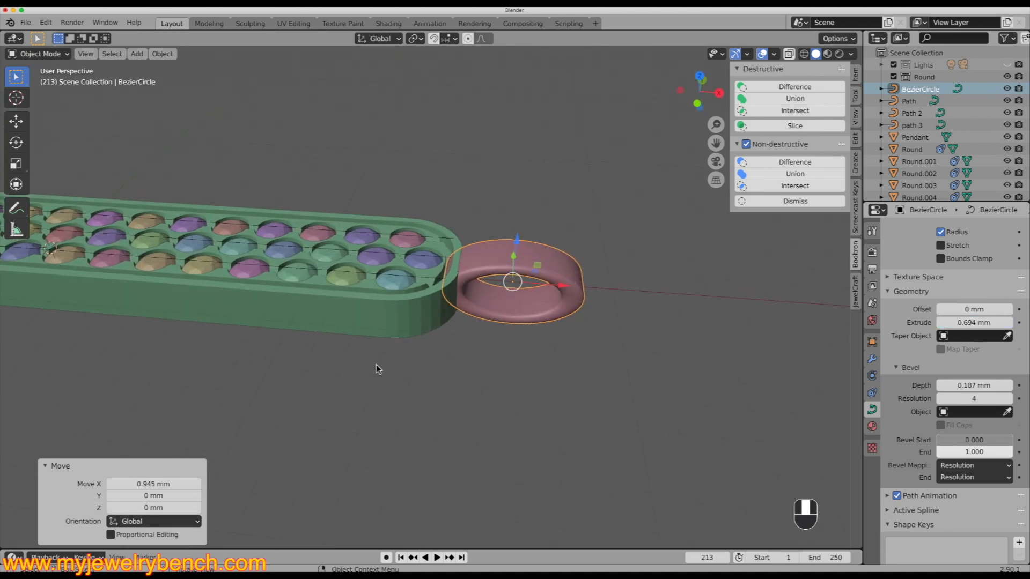
left_click_drag(563, 290, 572, 291)
middle_click_drag(496, 332, 420, 355)
scroll(391, 205, "up", 3)
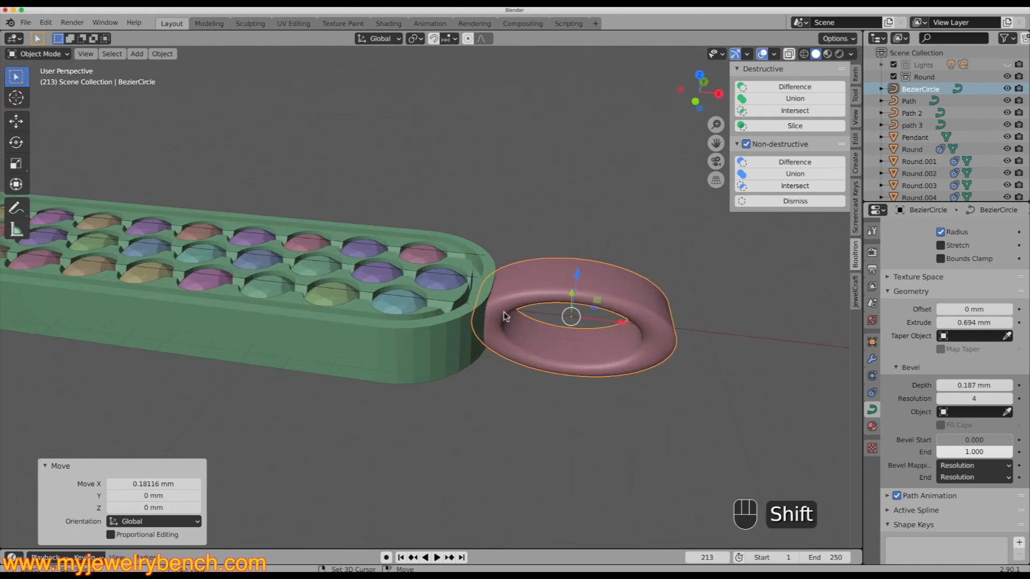
Step: Merge the oval ring into the pendant with a destructive union and smooth its shading with an Edge Split modifier at 30°
left_click(441, 348, "shift")
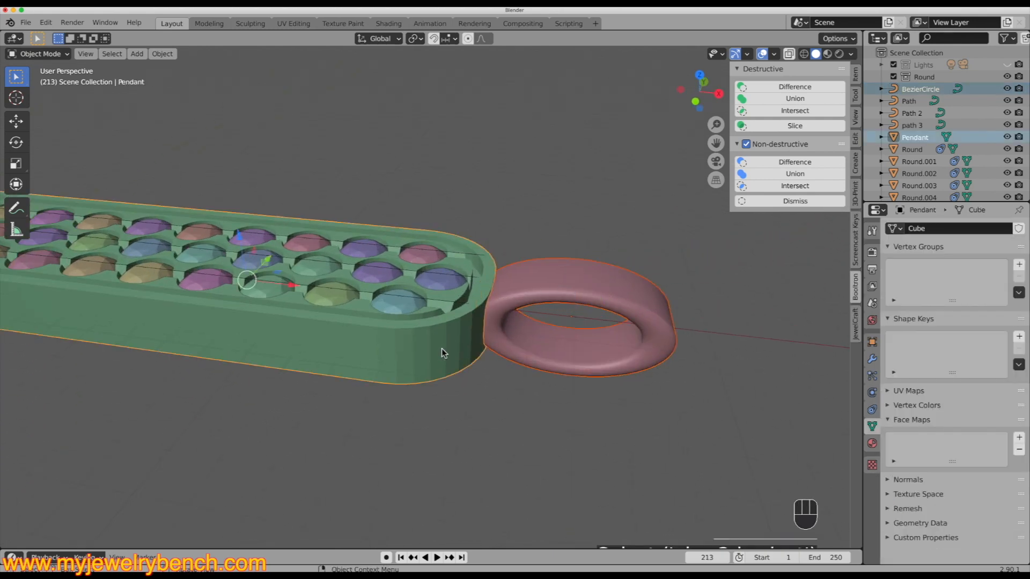
left_click(795, 99)
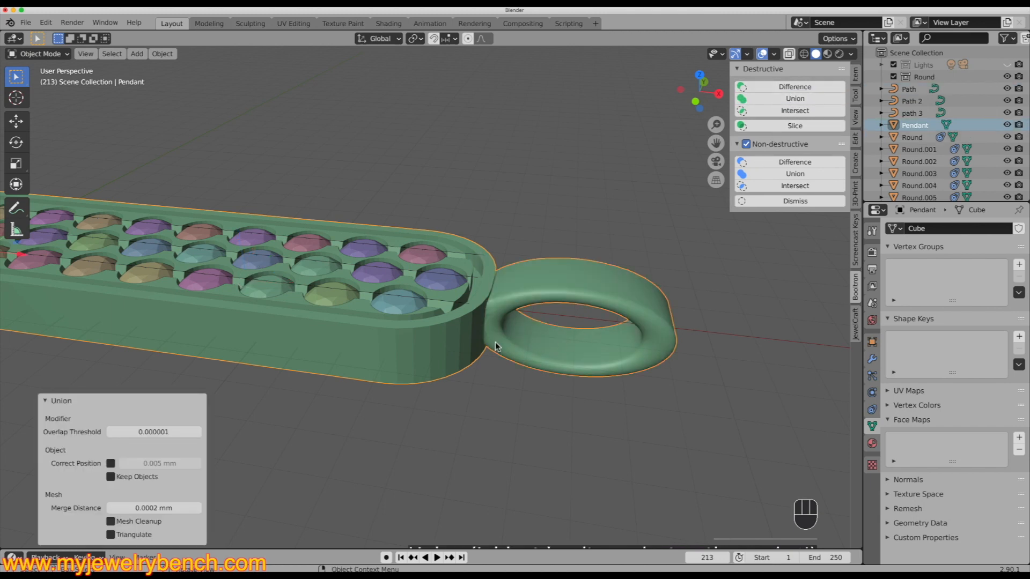
right_click(456, 324)
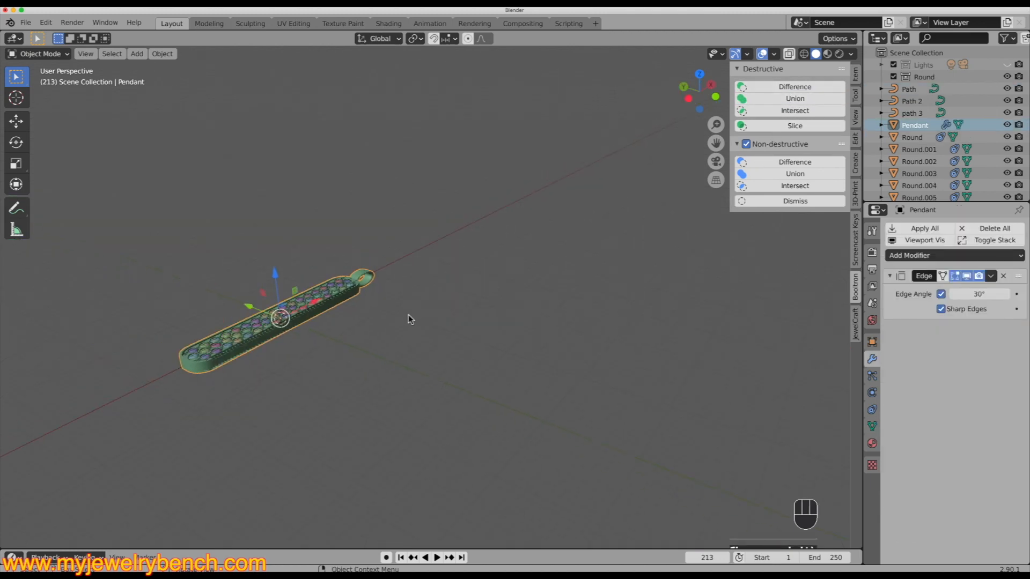
middle_click_drag(356, 362, 340, 393)
middle_click_drag(402, 291, 420, 331, "shift")
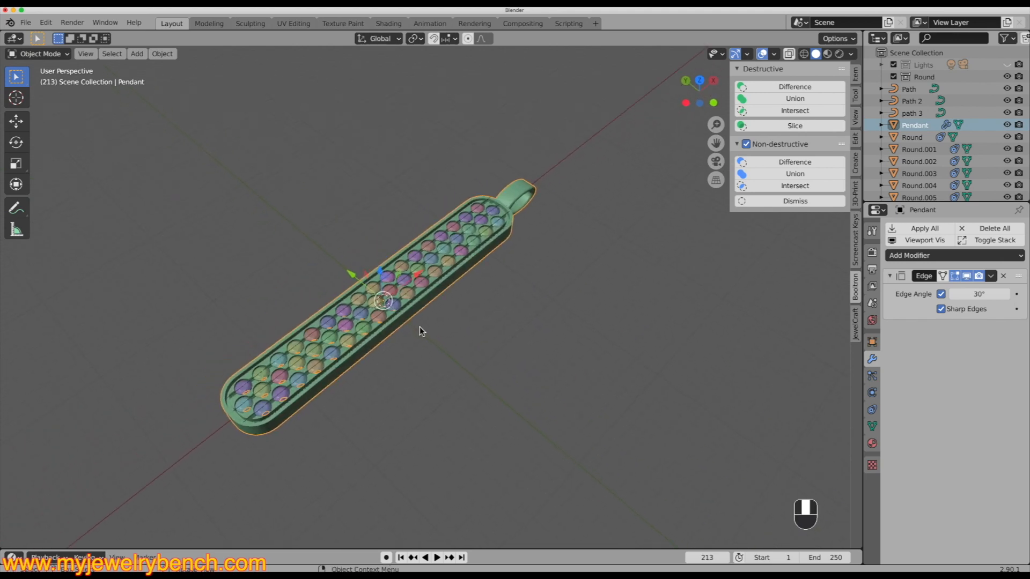